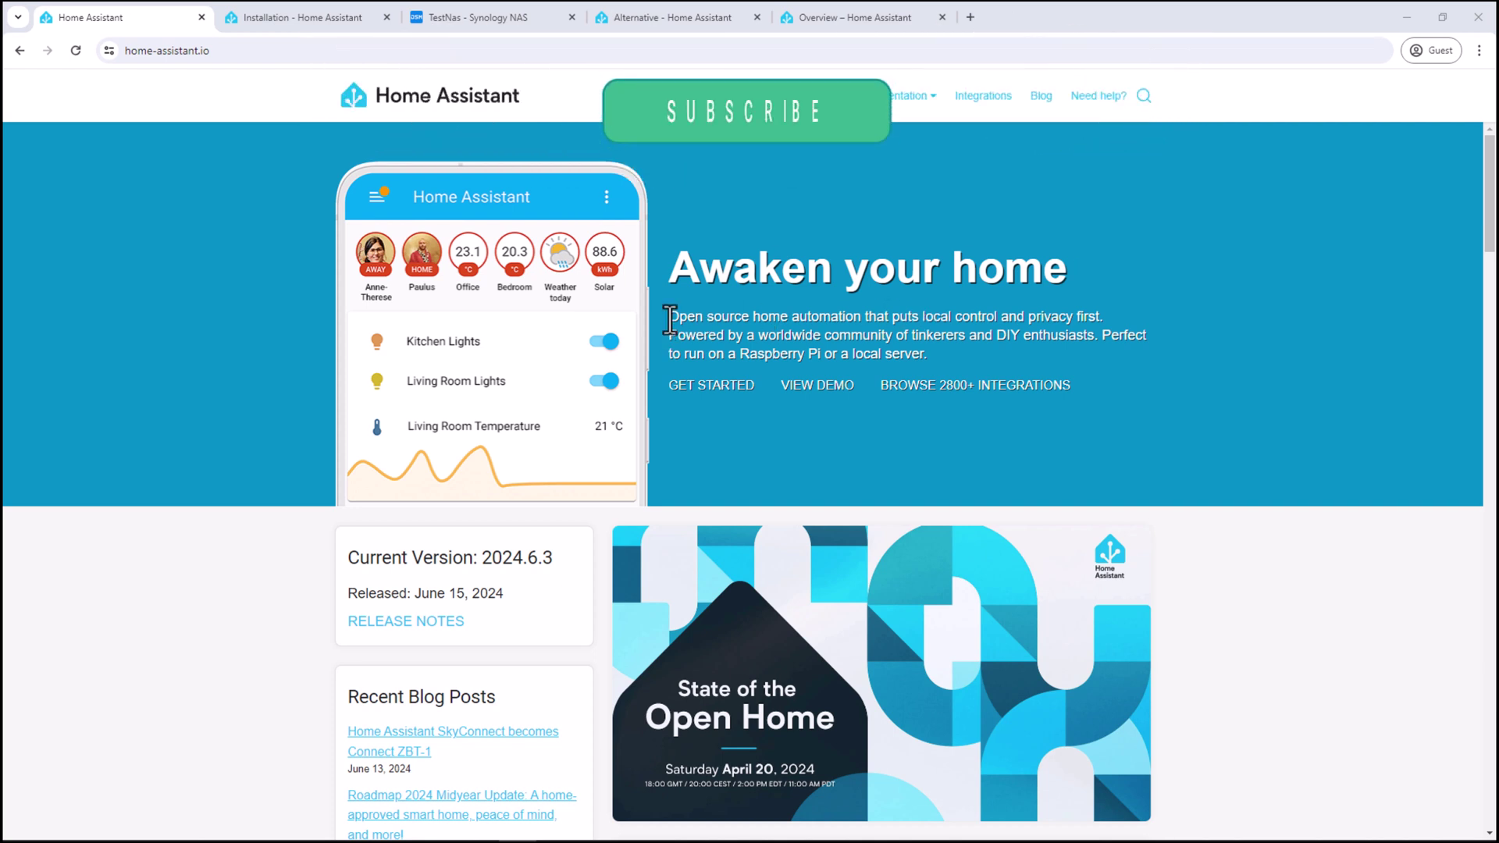
# Review the Home Assistant homepage tagline and installation options, then return to the TestNas tab
pyautogui.moveTo(664, 318); pyautogui.dragTo(859, 321)
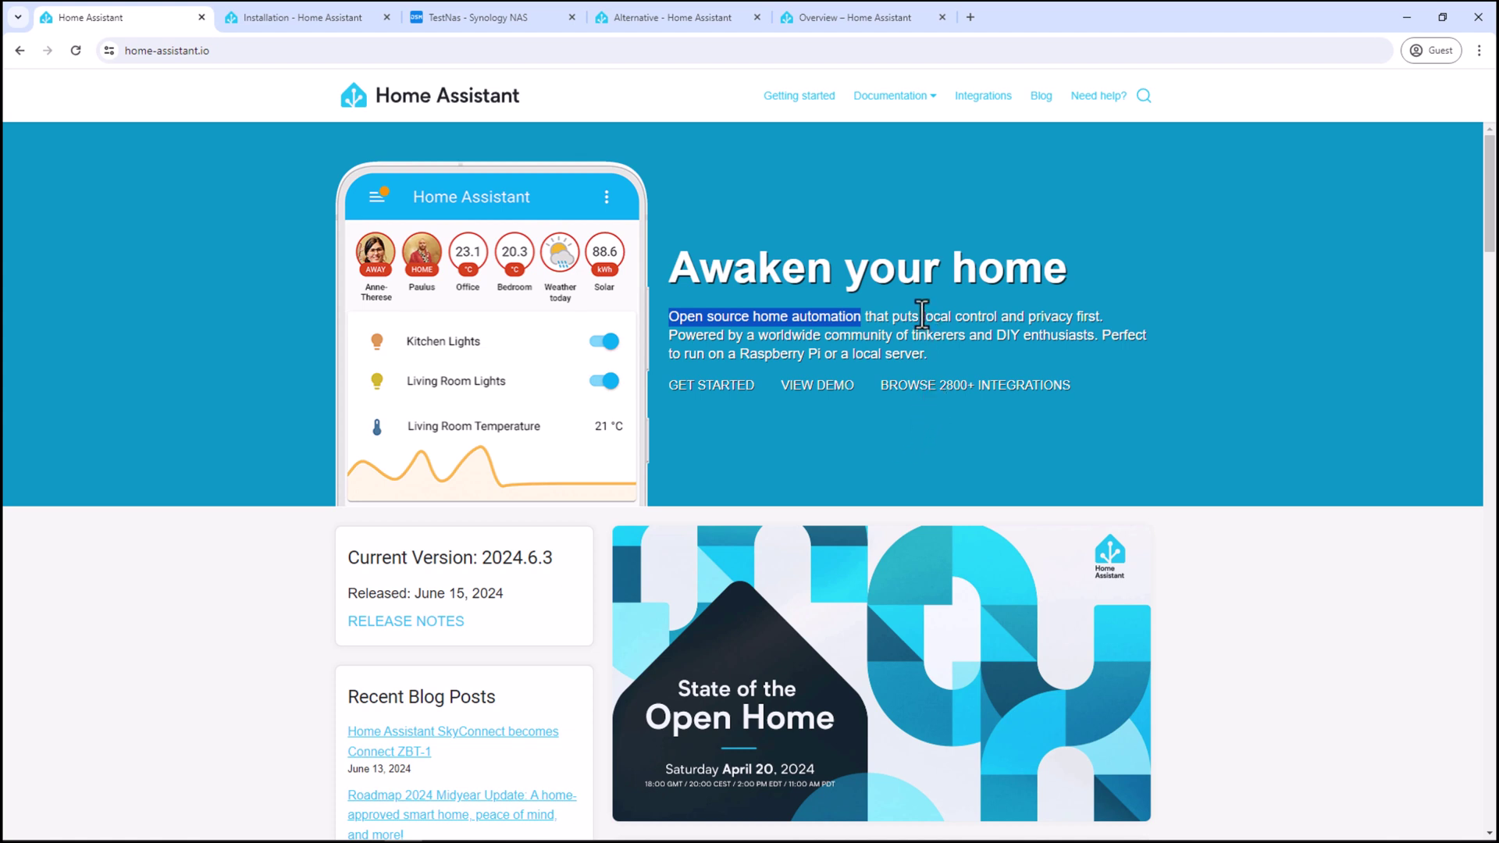
pyautogui.moveTo(922, 318); pyautogui.dragTo(1098, 318)
pyautogui.click(914, 374)
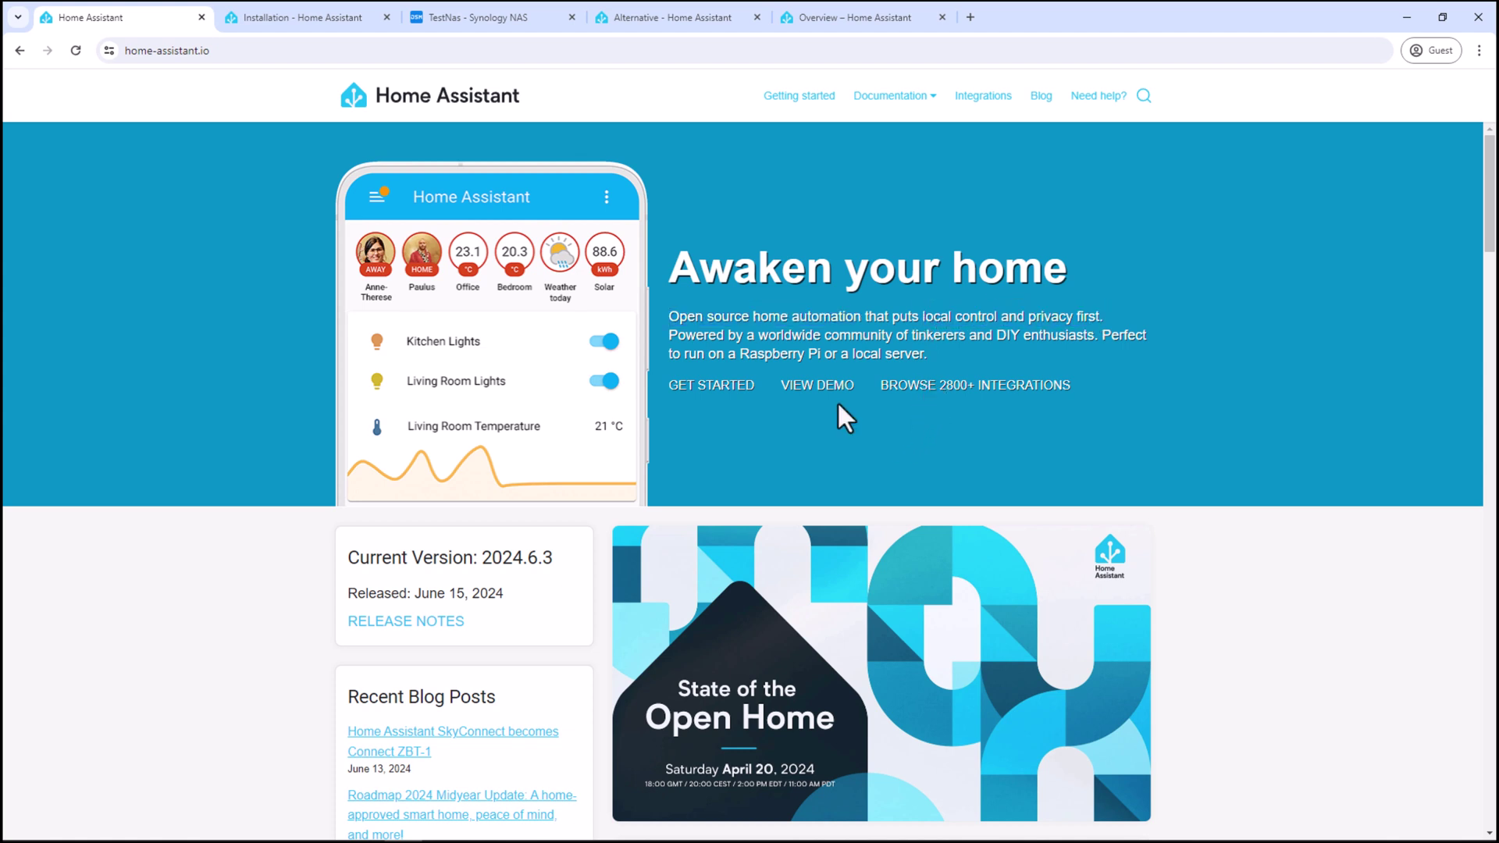
pyautogui.click(331, 19)
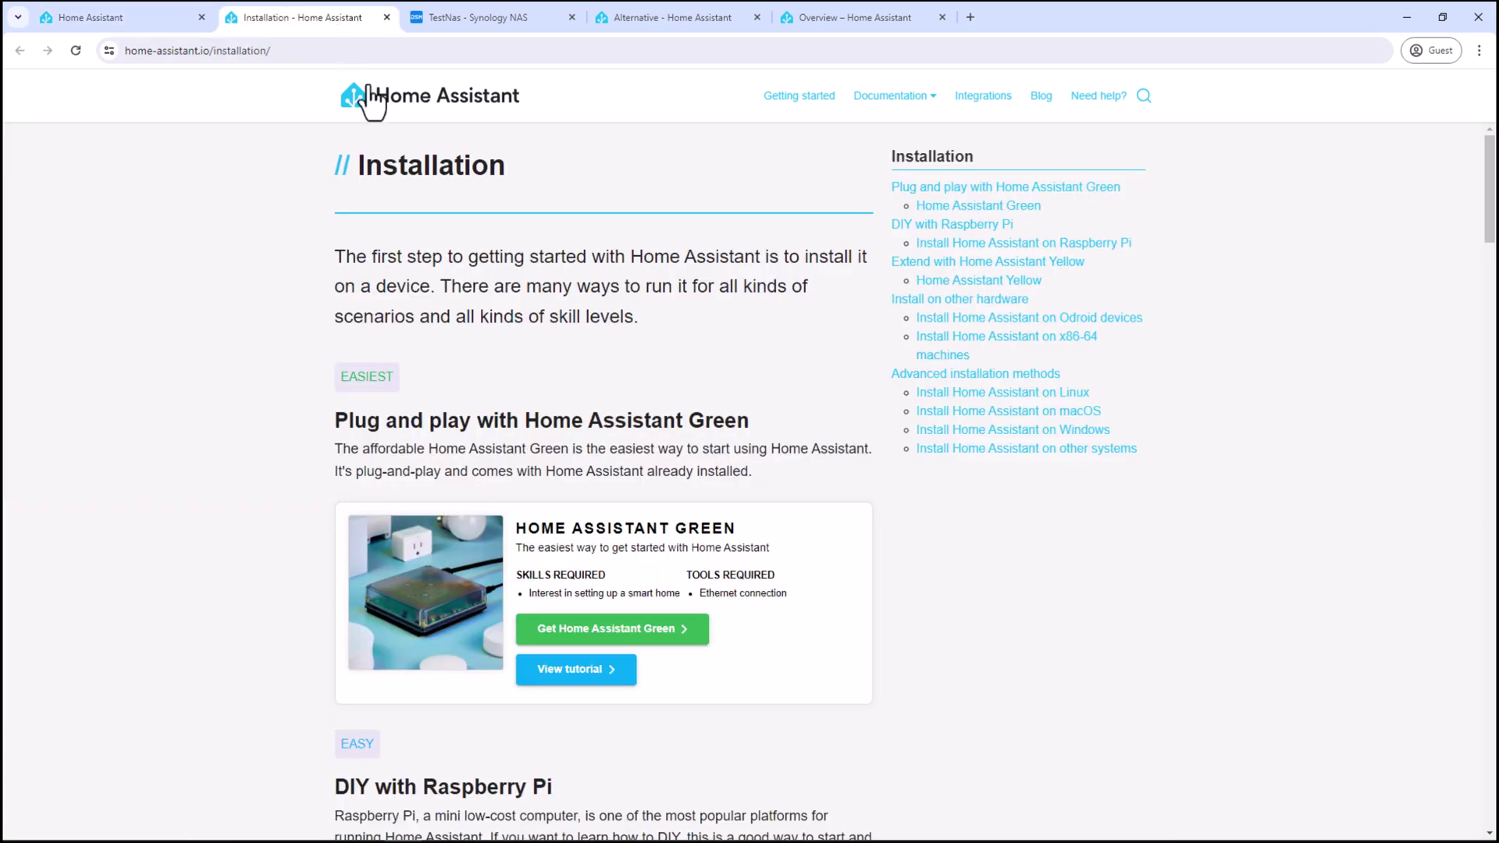
pyautogui.scroll(-2, 586, 376)
pyautogui.scroll(-2, 586, 375)
pyautogui.scroll(-1, 586, 376)
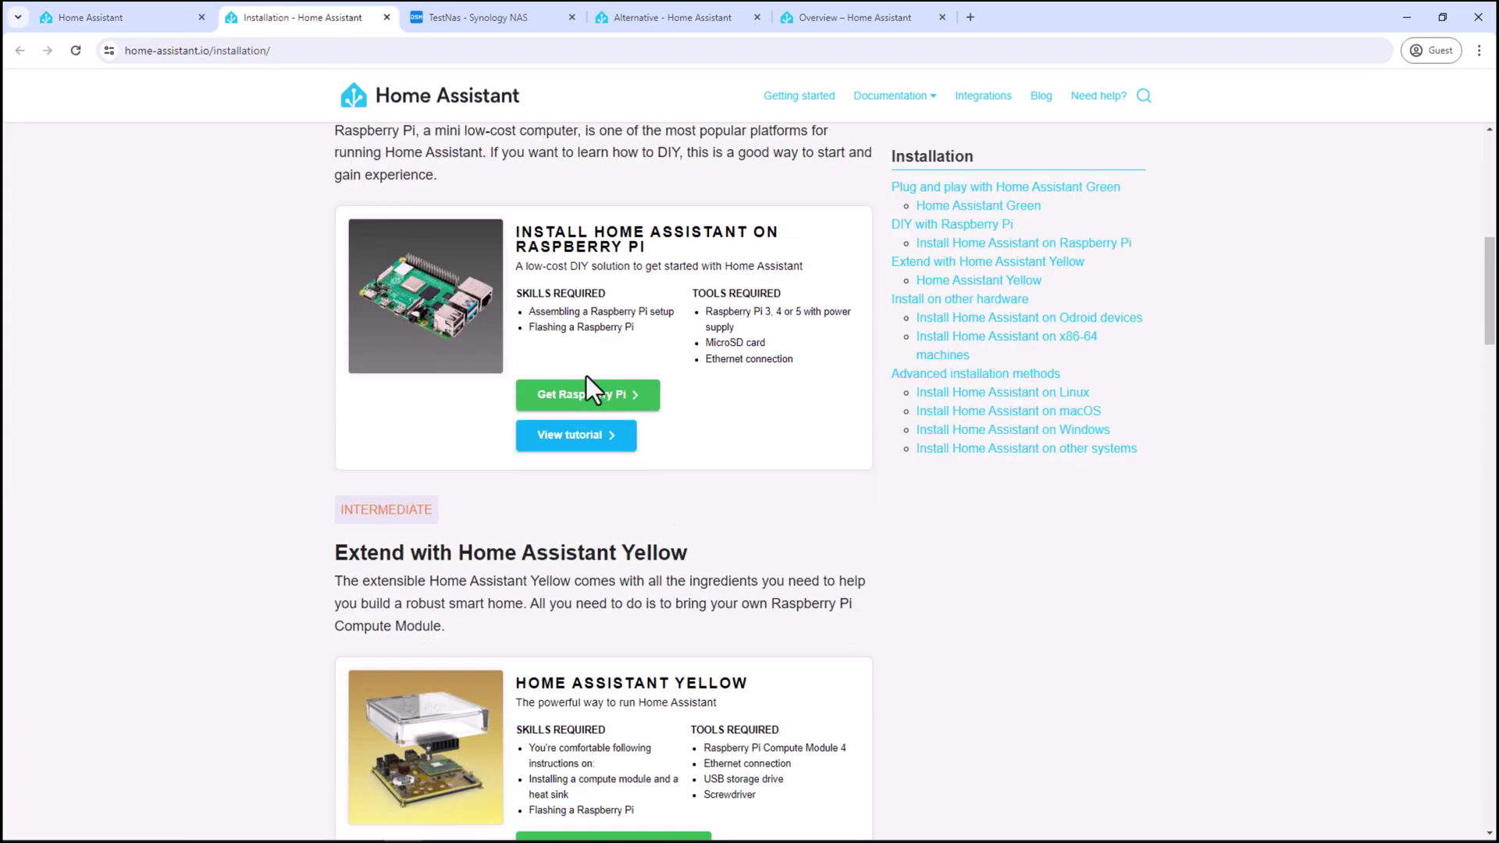
pyautogui.scroll(-1, 587, 376)
pyautogui.scroll(-1, 587, 377)
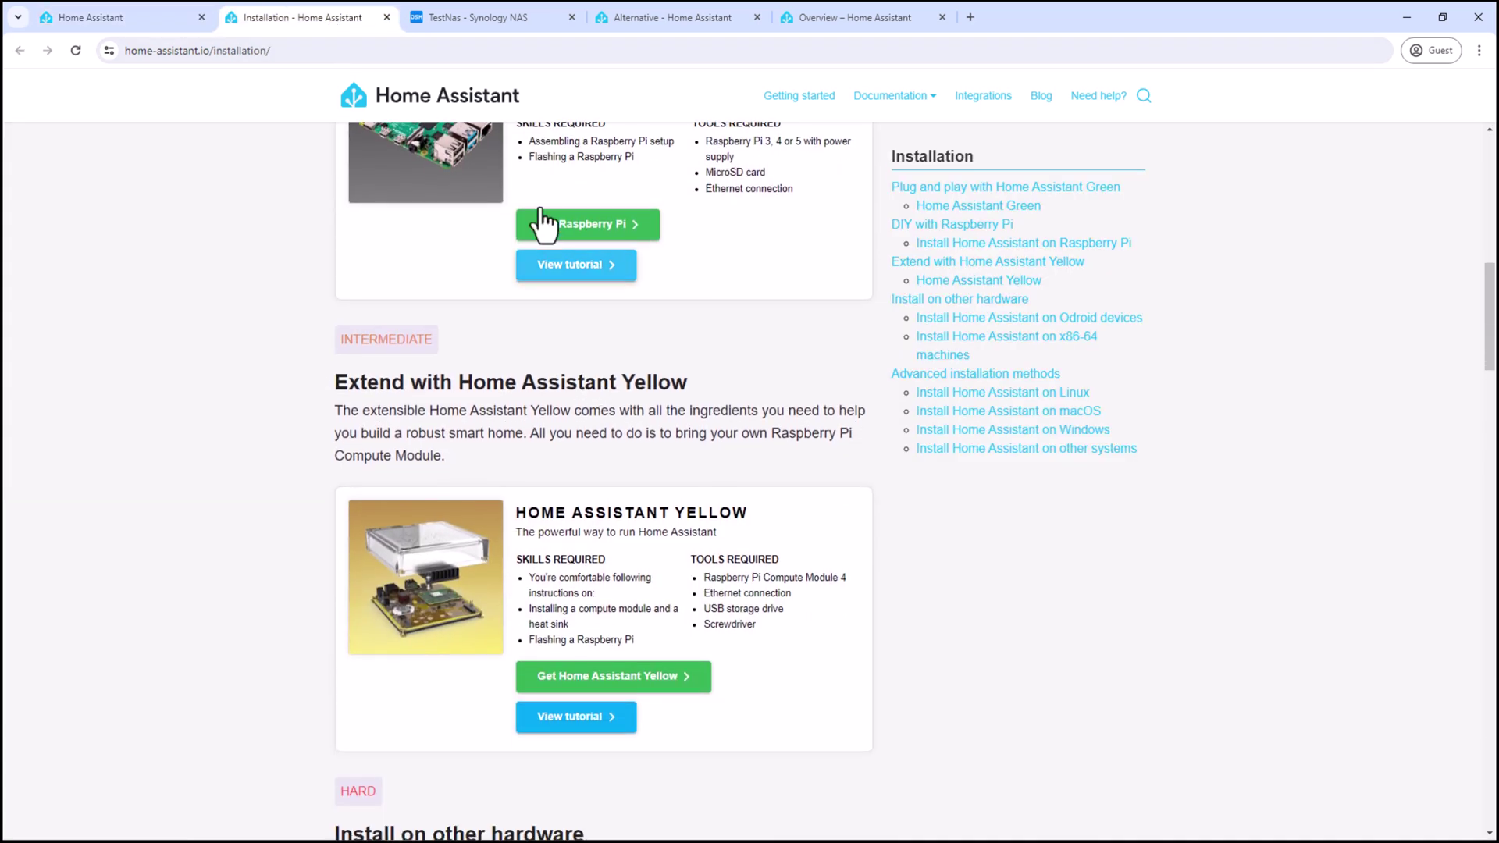
pyautogui.click(506, 24)
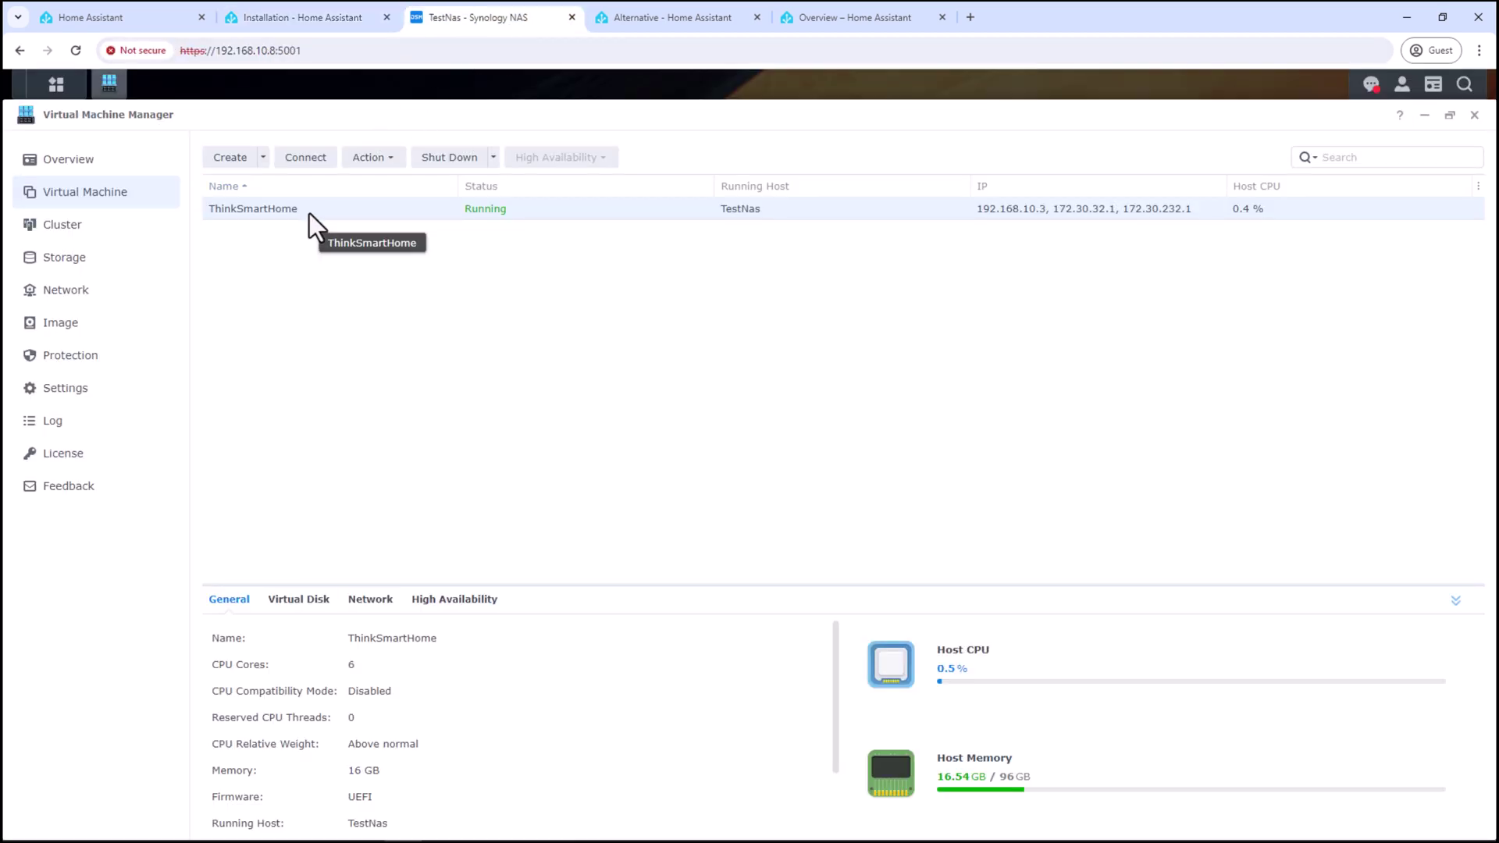
# Connect to the ThinkSmartHome VM console, close it, and show the Alternative installation instructions
pyautogui.click(306, 159)
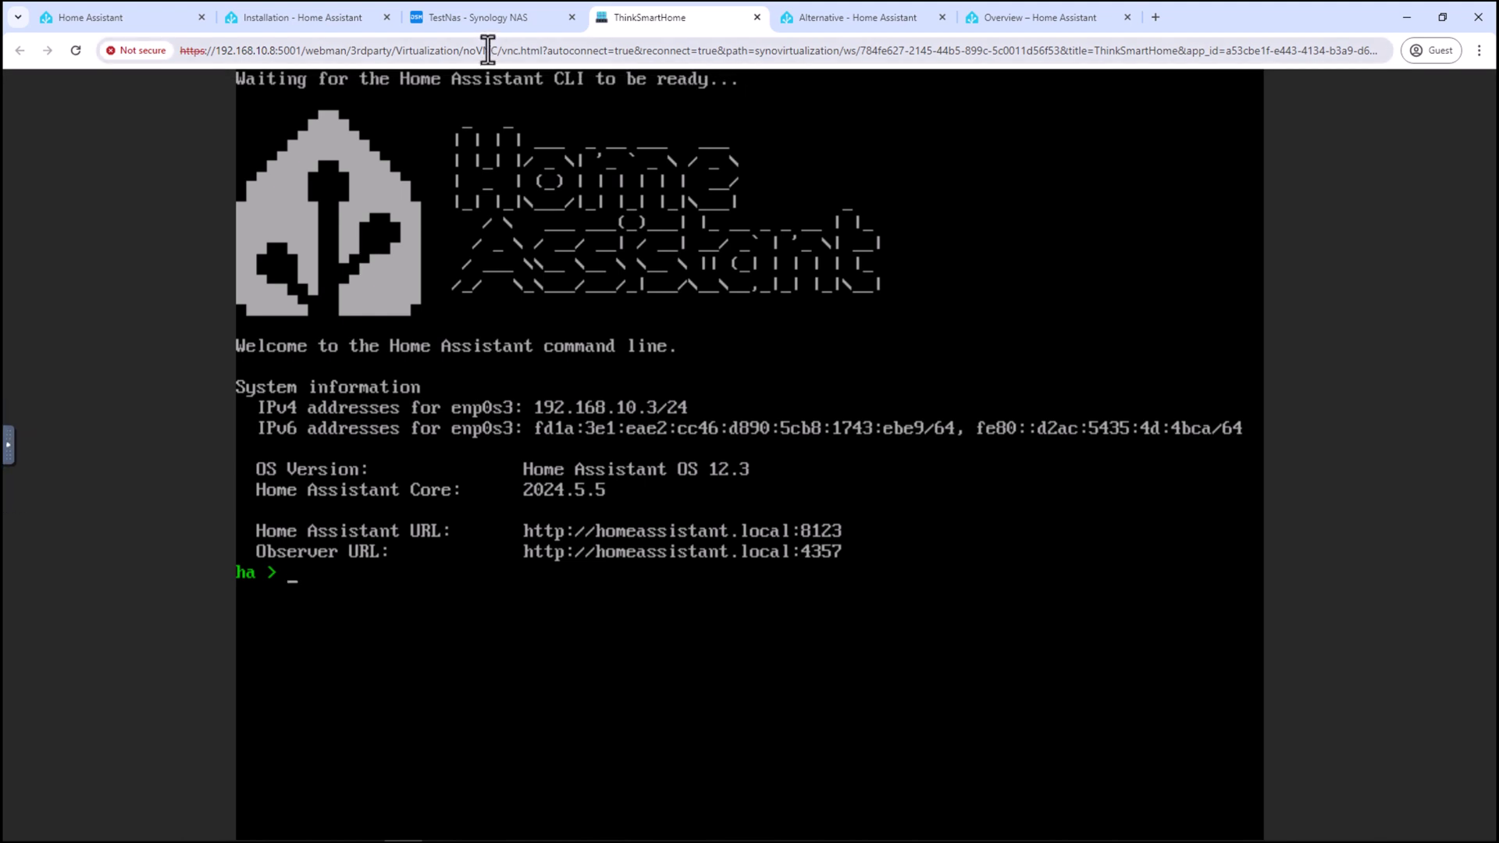
pyautogui.click(758, 18)
pyautogui.click(711, 18)
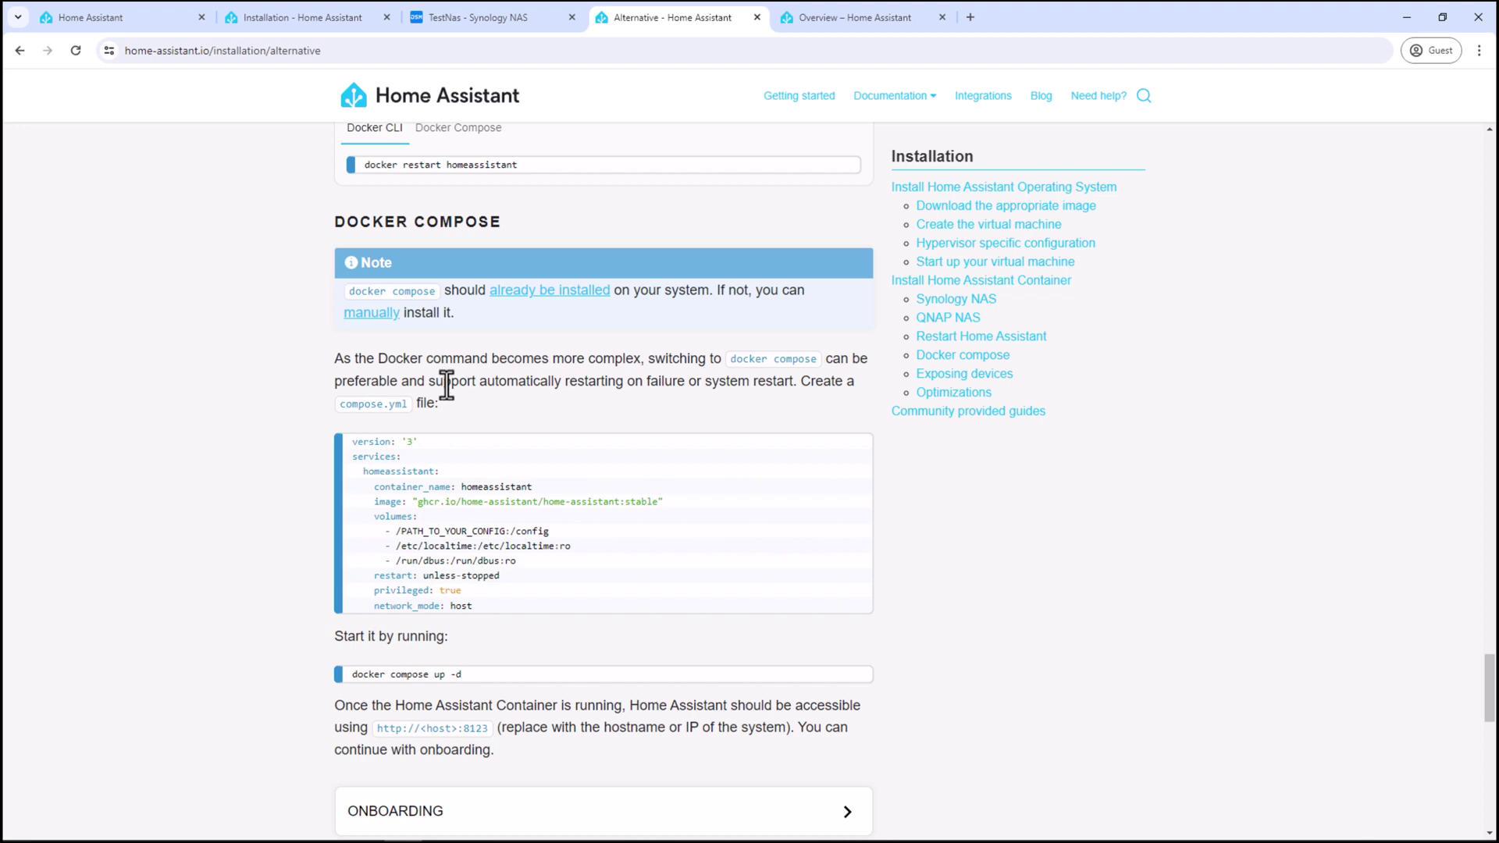
# Highlight the compose.yml example, then show the running Home Assistant Overview dashboard
pyautogui.moveTo(486, 569)
pyautogui.moveTo(472, 606); pyautogui.dragTo(353, 447)
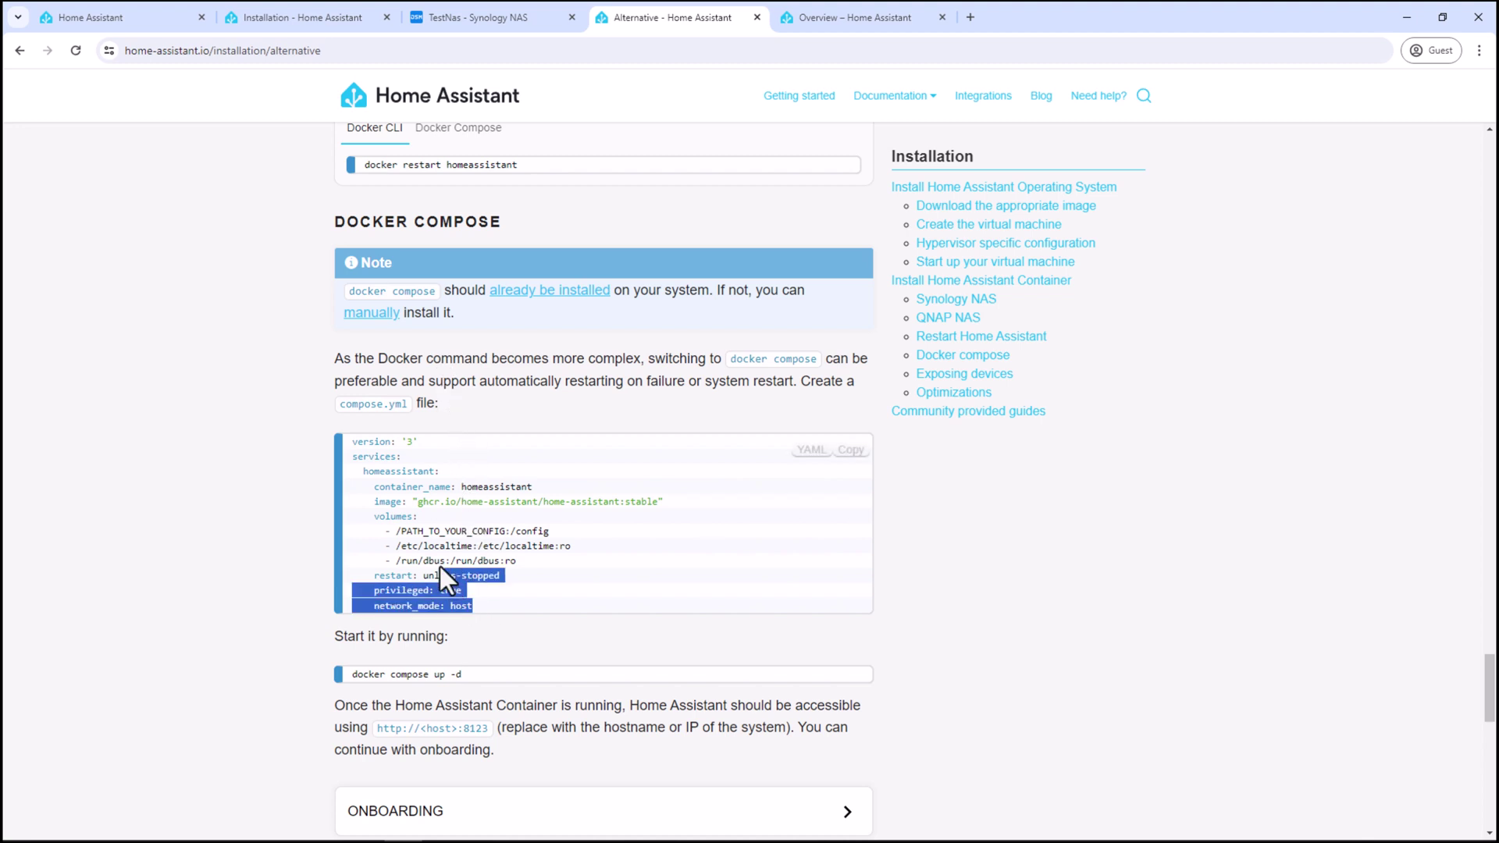
pyautogui.click(387, 495)
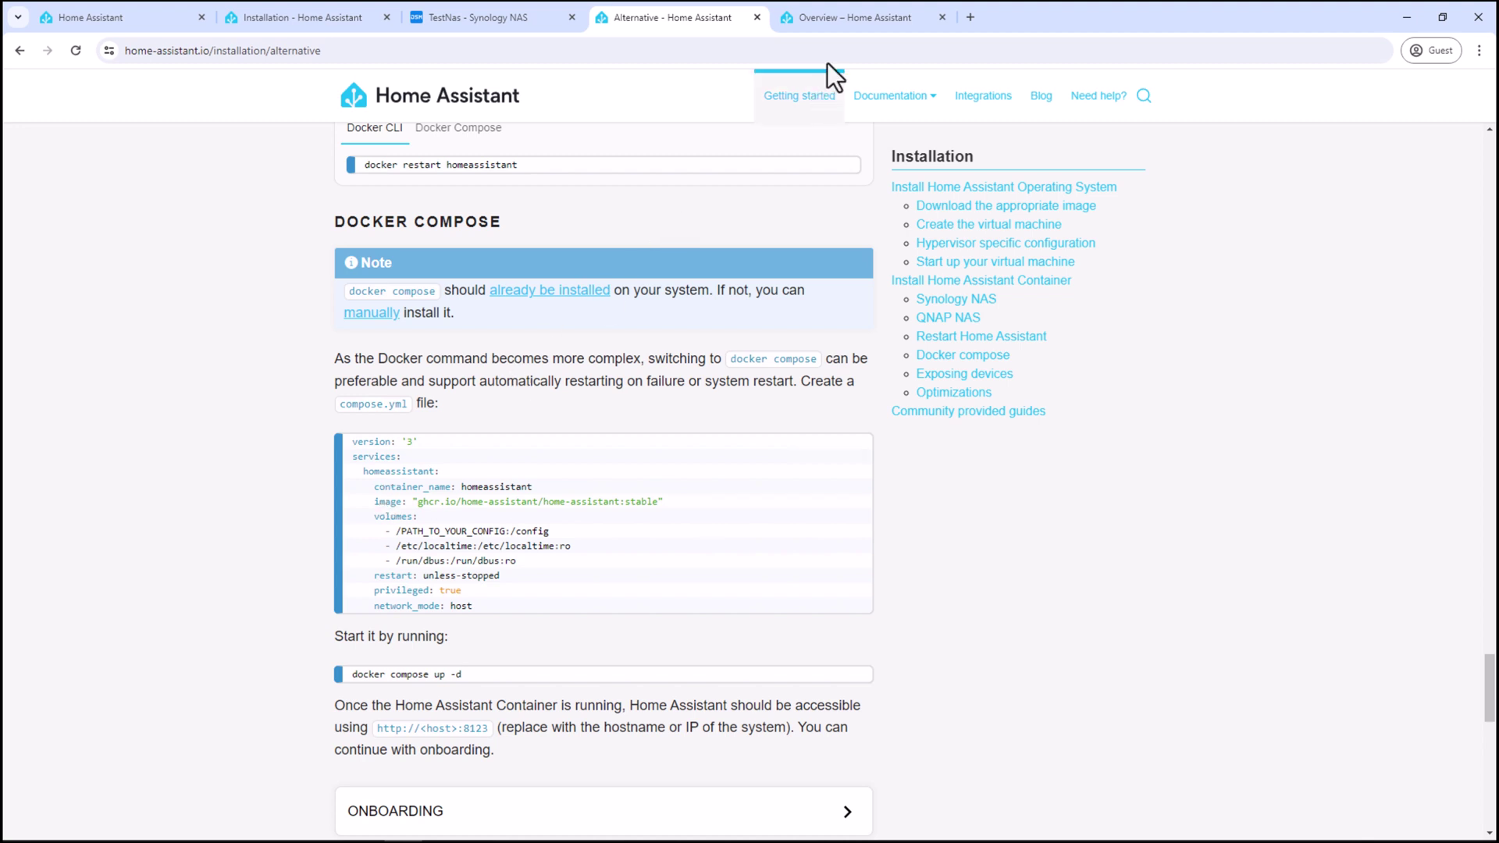
pyautogui.click(847, 24)
# Browse Settings > Add-ons > Add-on Store, then return to the TestNas tab
pyautogui.click(177, 713)
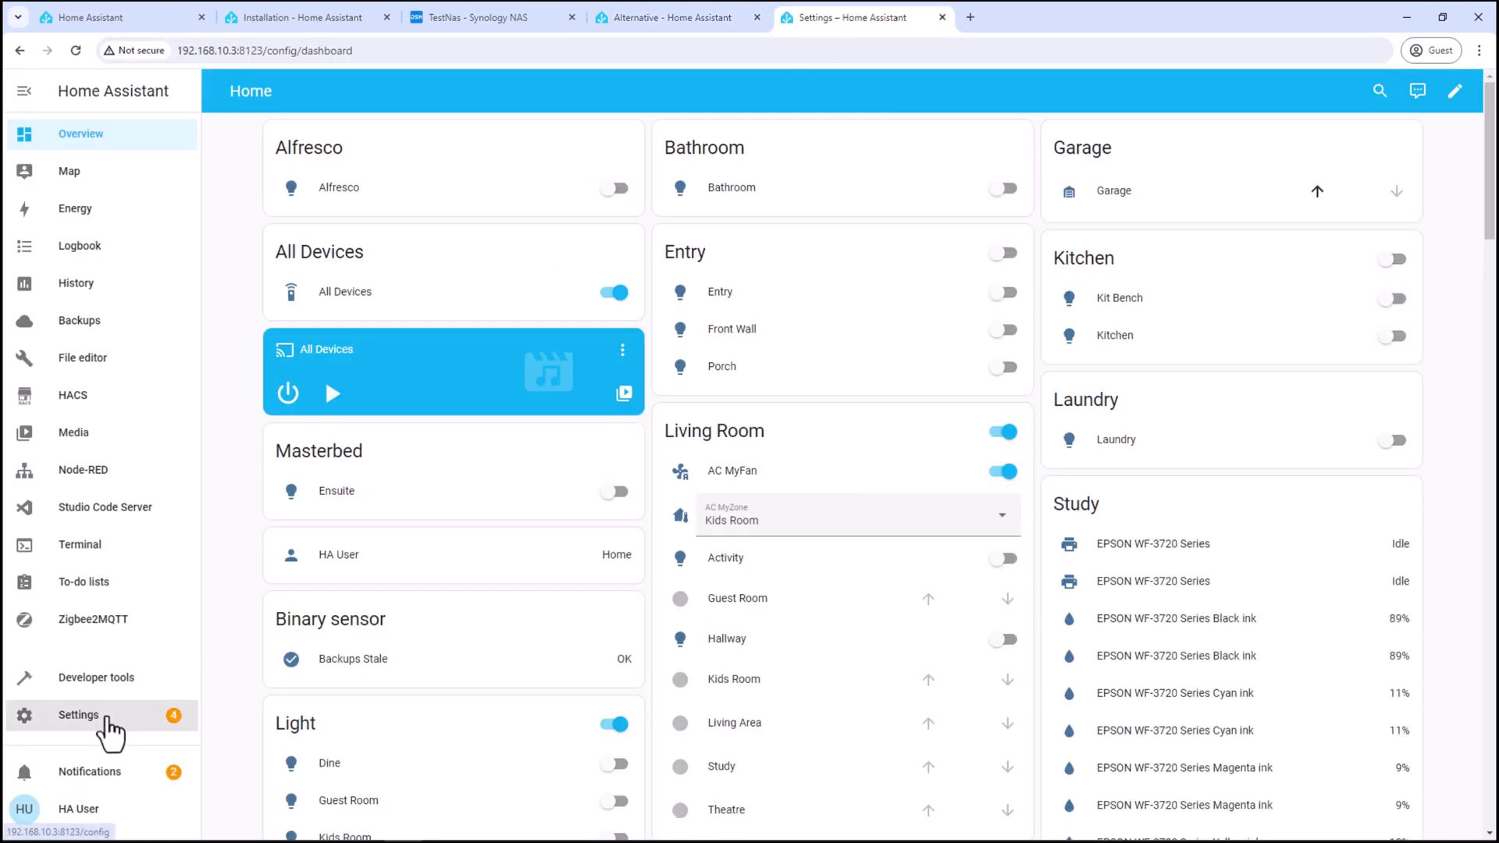
pyautogui.click(609, 581)
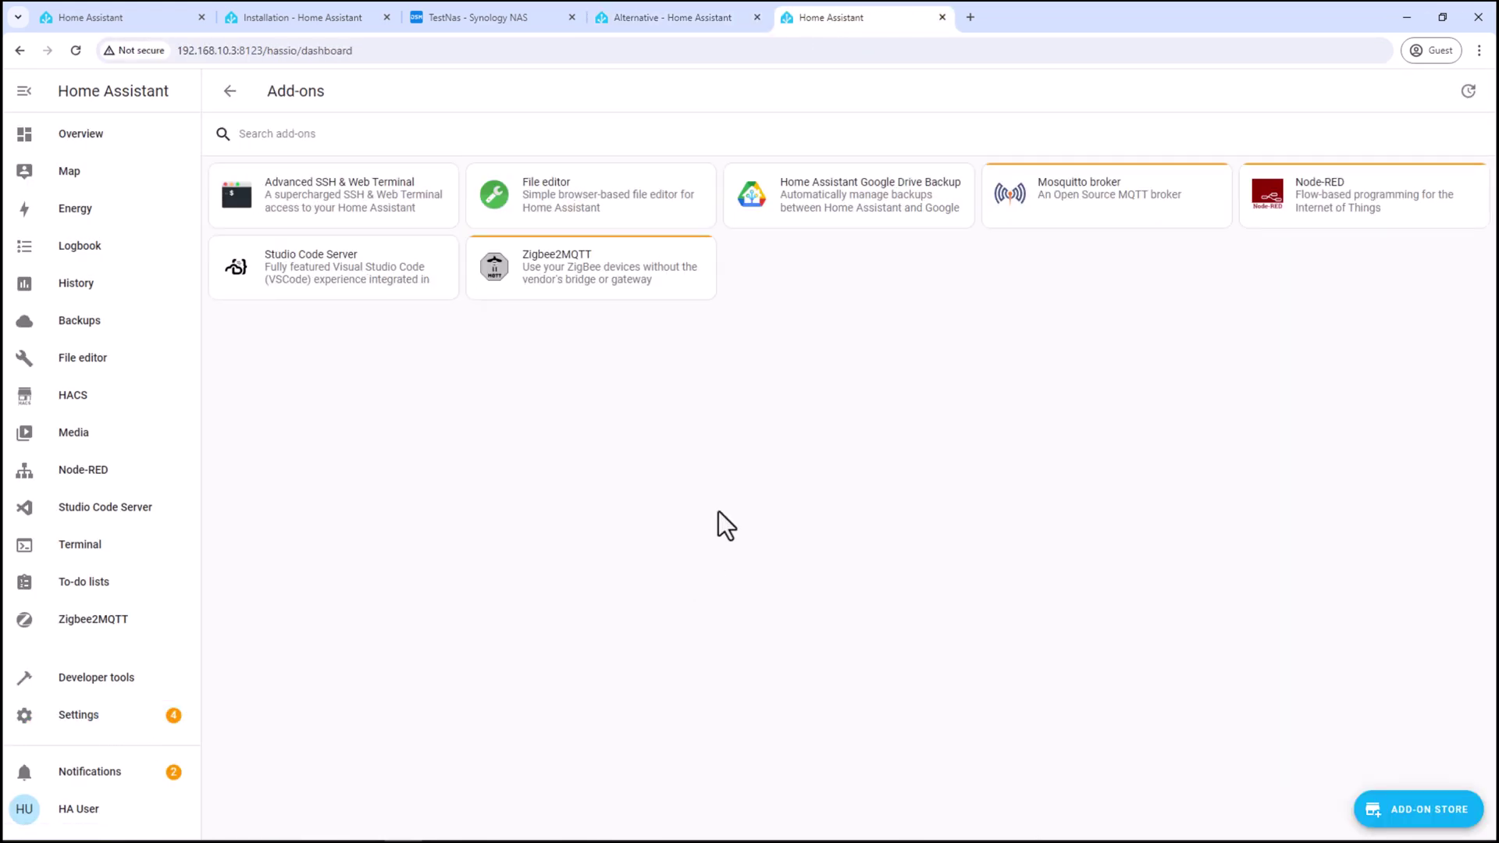
pyautogui.click(1370, 817)
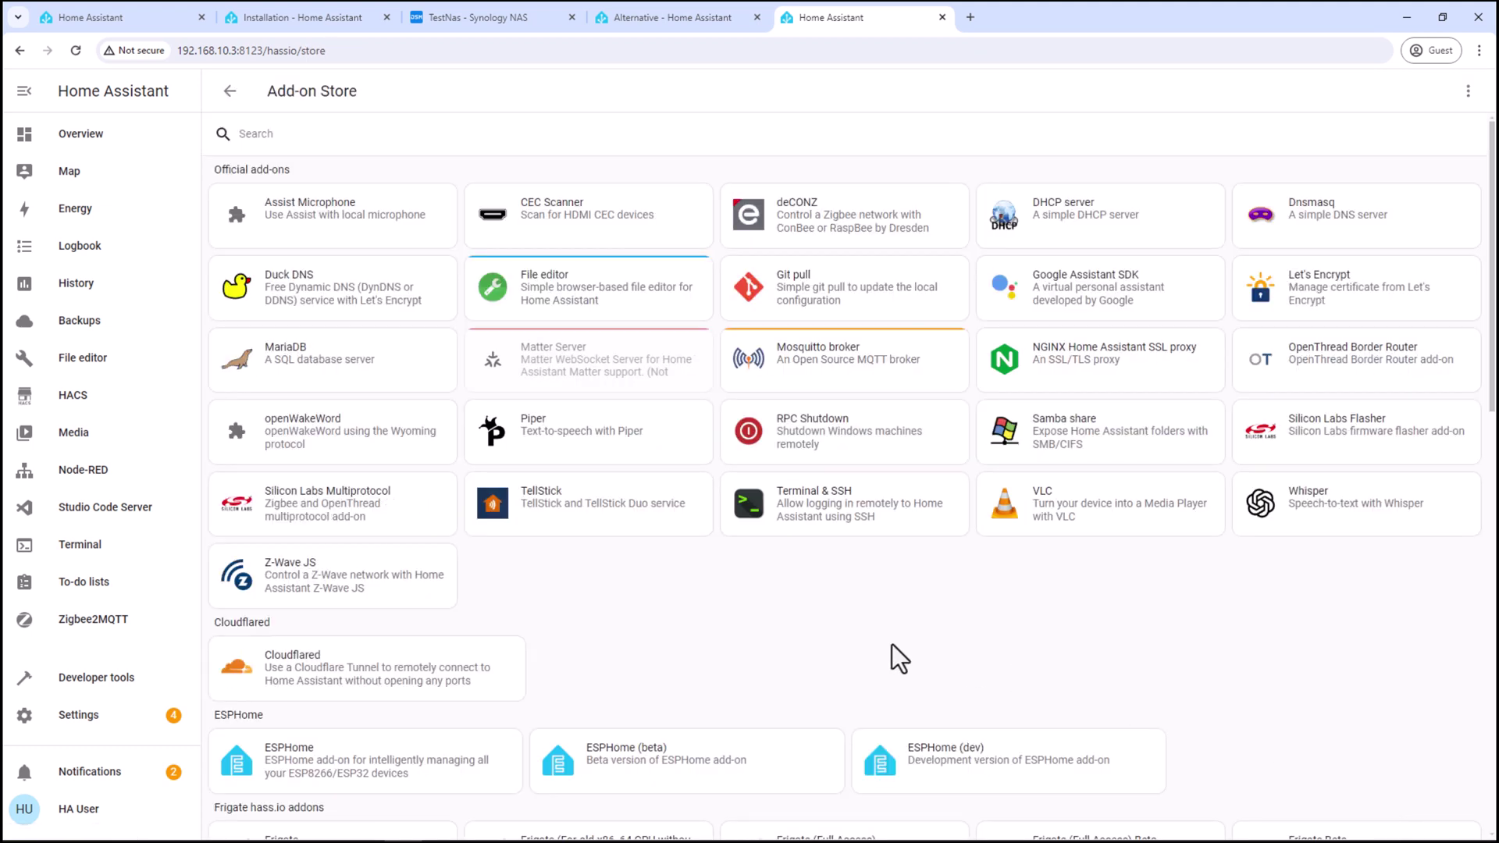
pyautogui.scroll(-1, 892, 644)
pyautogui.scroll(-2, 892, 645)
pyautogui.scroll(-1, 891, 645)
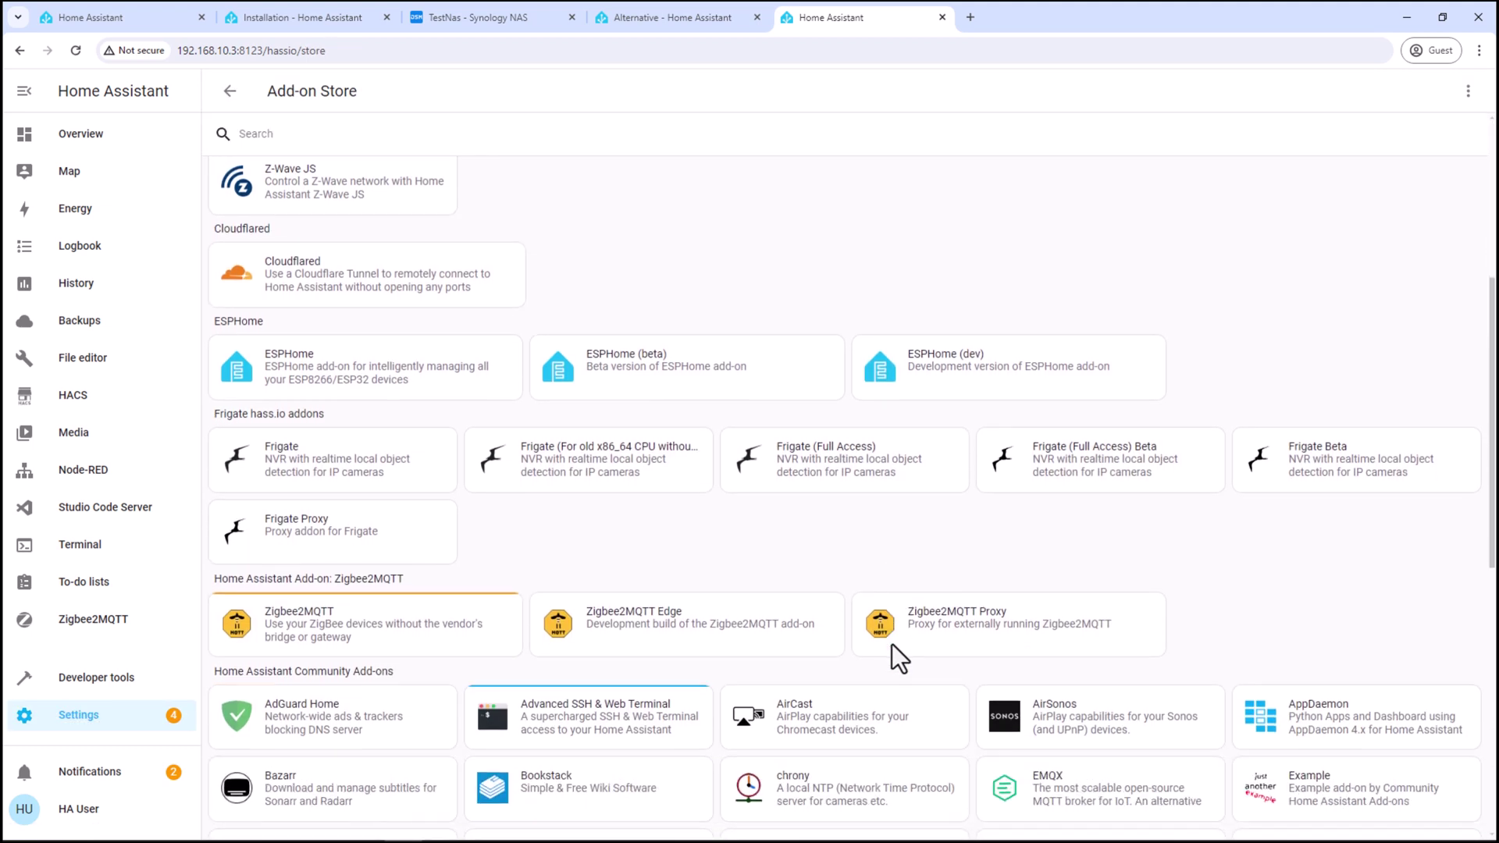
pyautogui.scroll(-2, 892, 644)
pyautogui.scroll(-1, 892, 644)
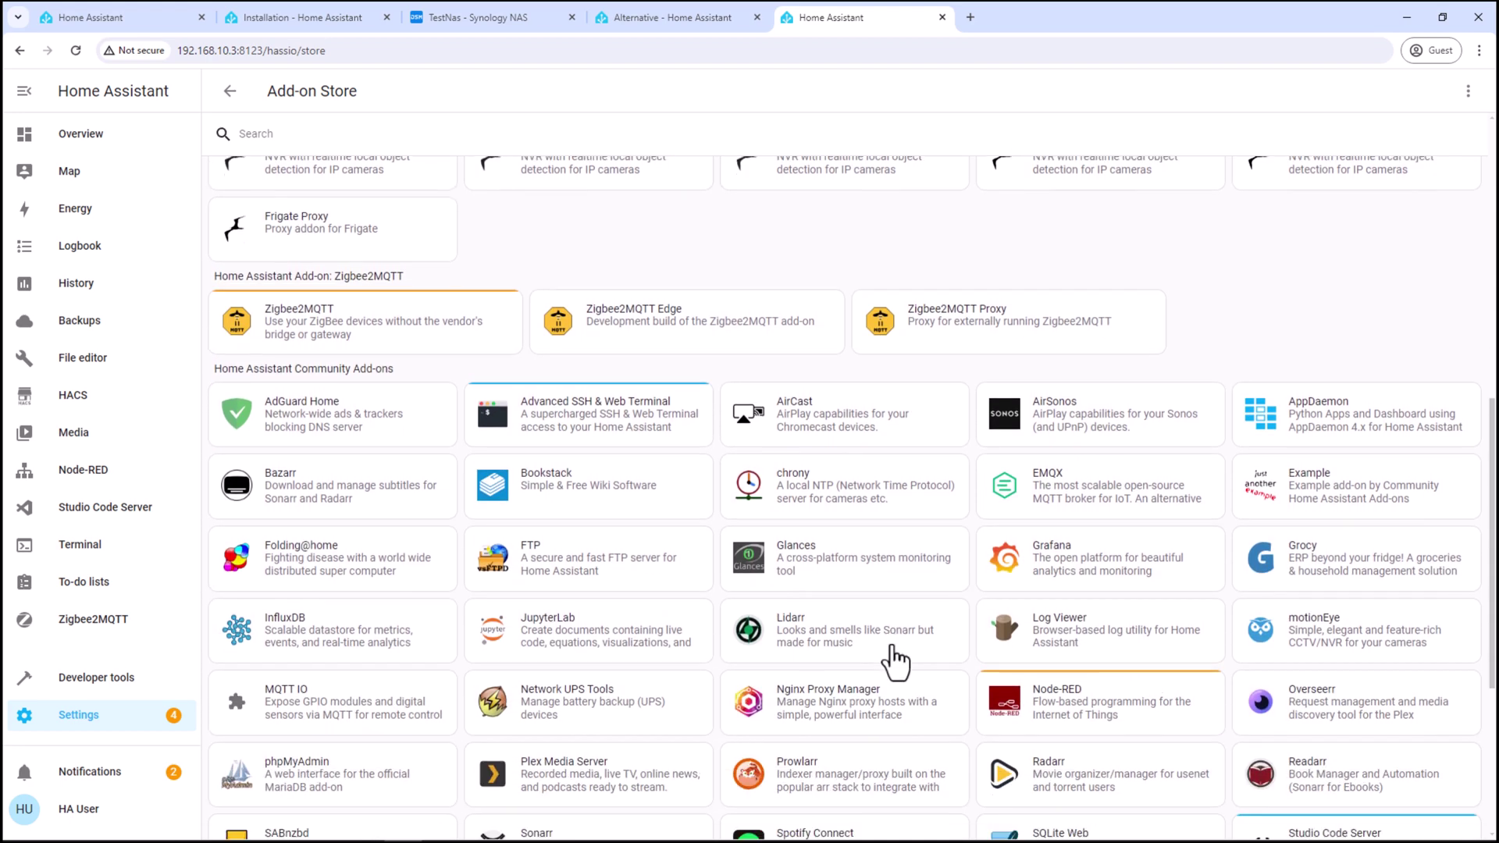
pyautogui.scroll(-1, 892, 645)
pyautogui.scroll(-1, 891, 644)
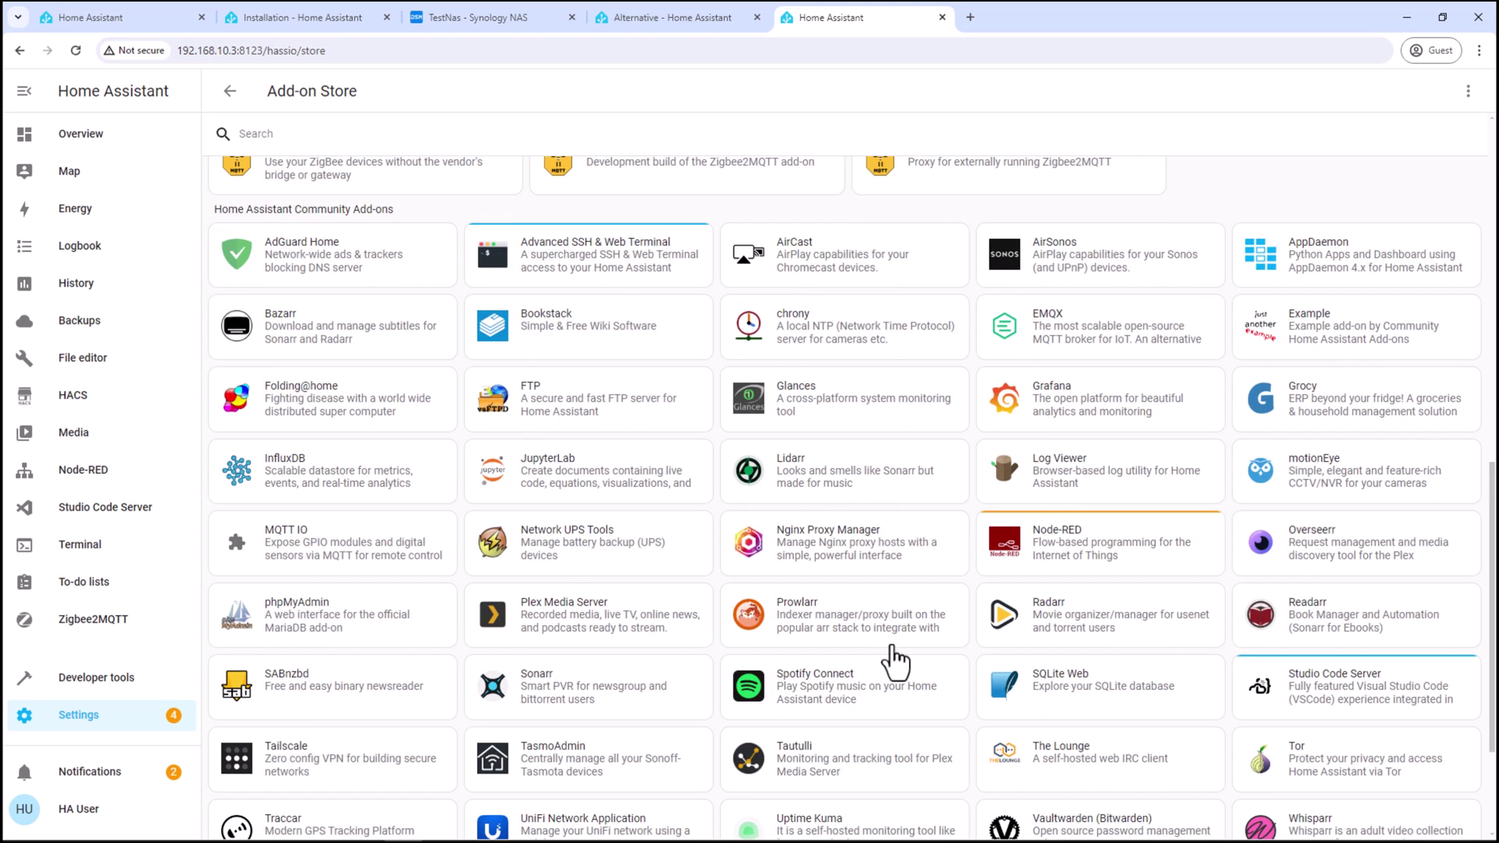
pyautogui.scroll(-1, 892, 644)
pyautogui.scroll(-1, 891, 644)
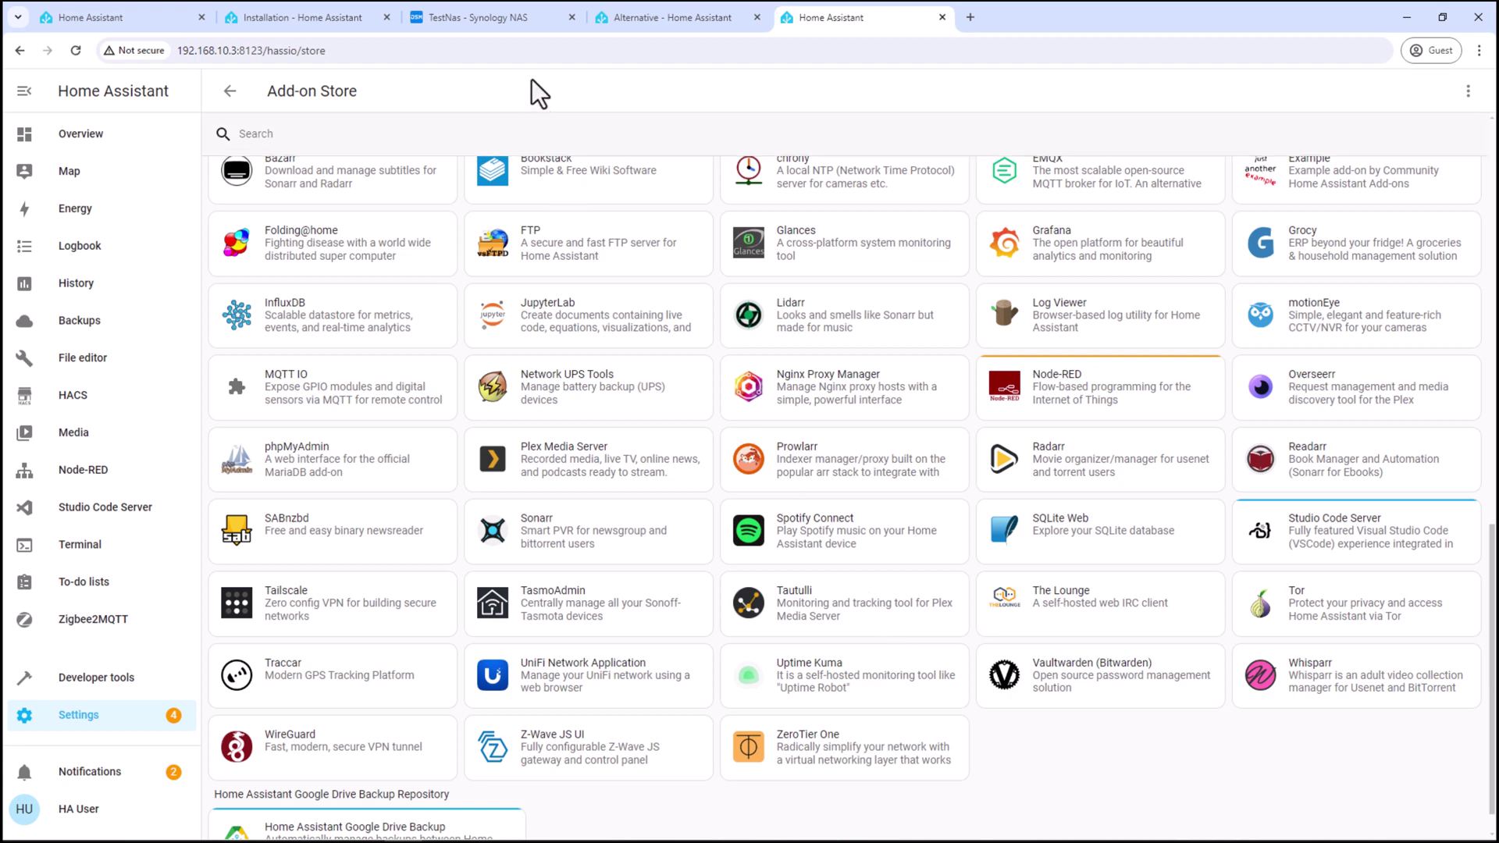
pyautogui.click(514, 20)
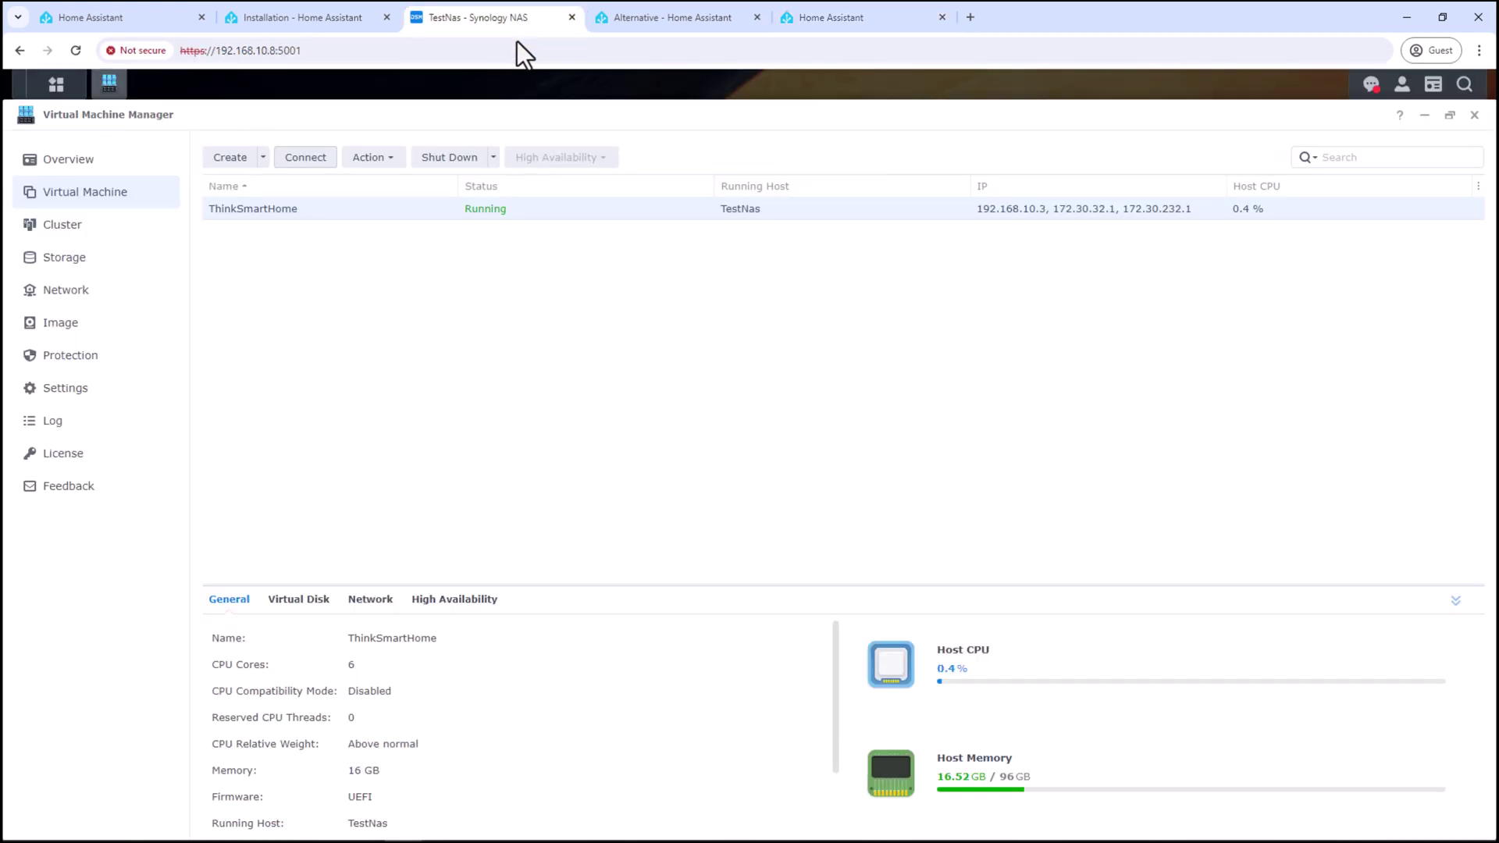
# Close Virtual Machine Manager, launch Container Manager from the main menu, then File Station
pyautogui.click(1474, 114)
pyautogui.click(73, 93)
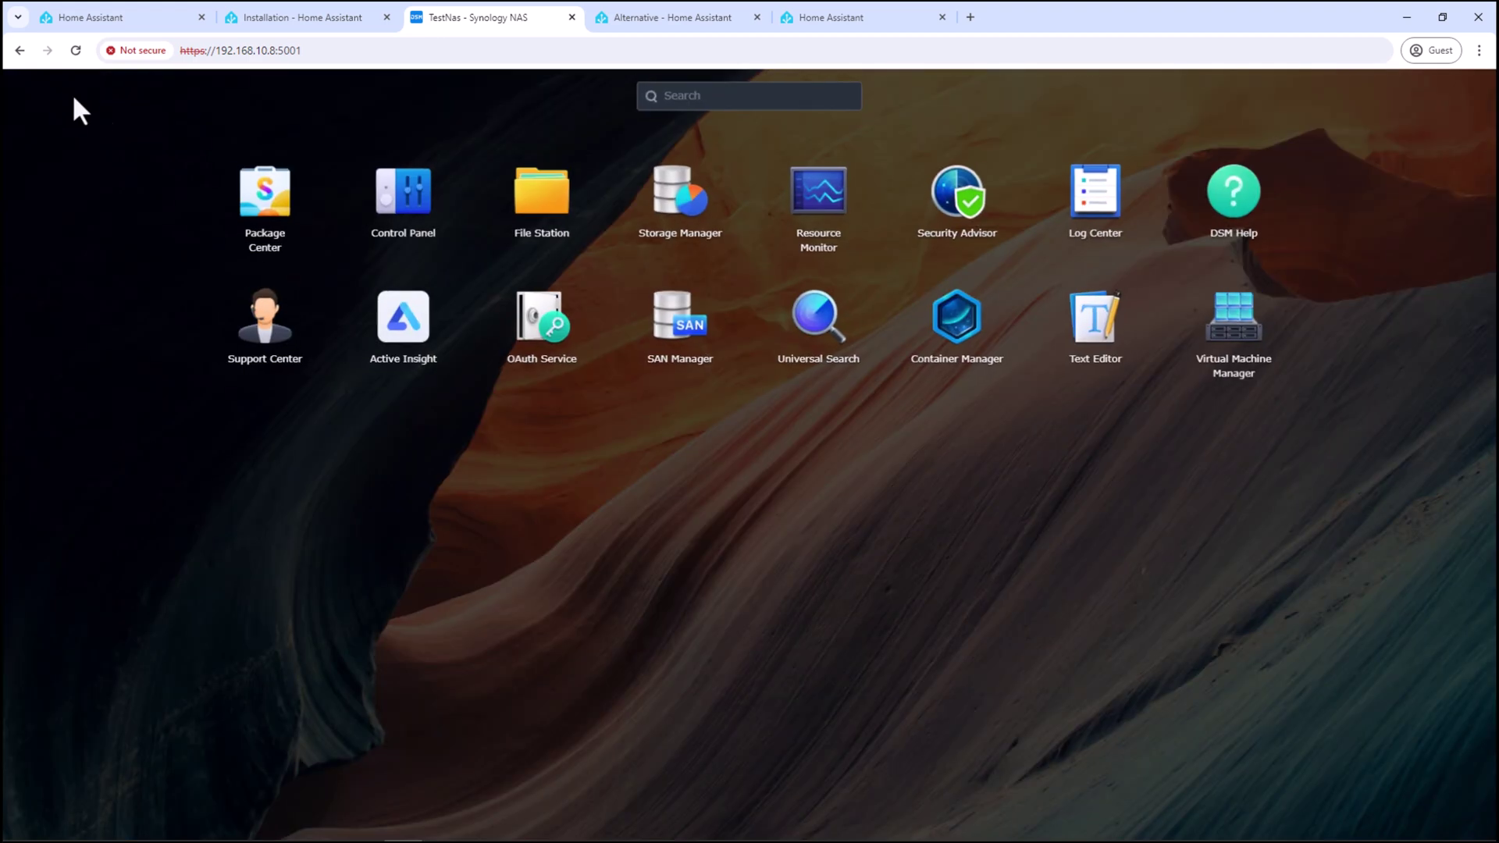
pyautogui.click(937, 340)
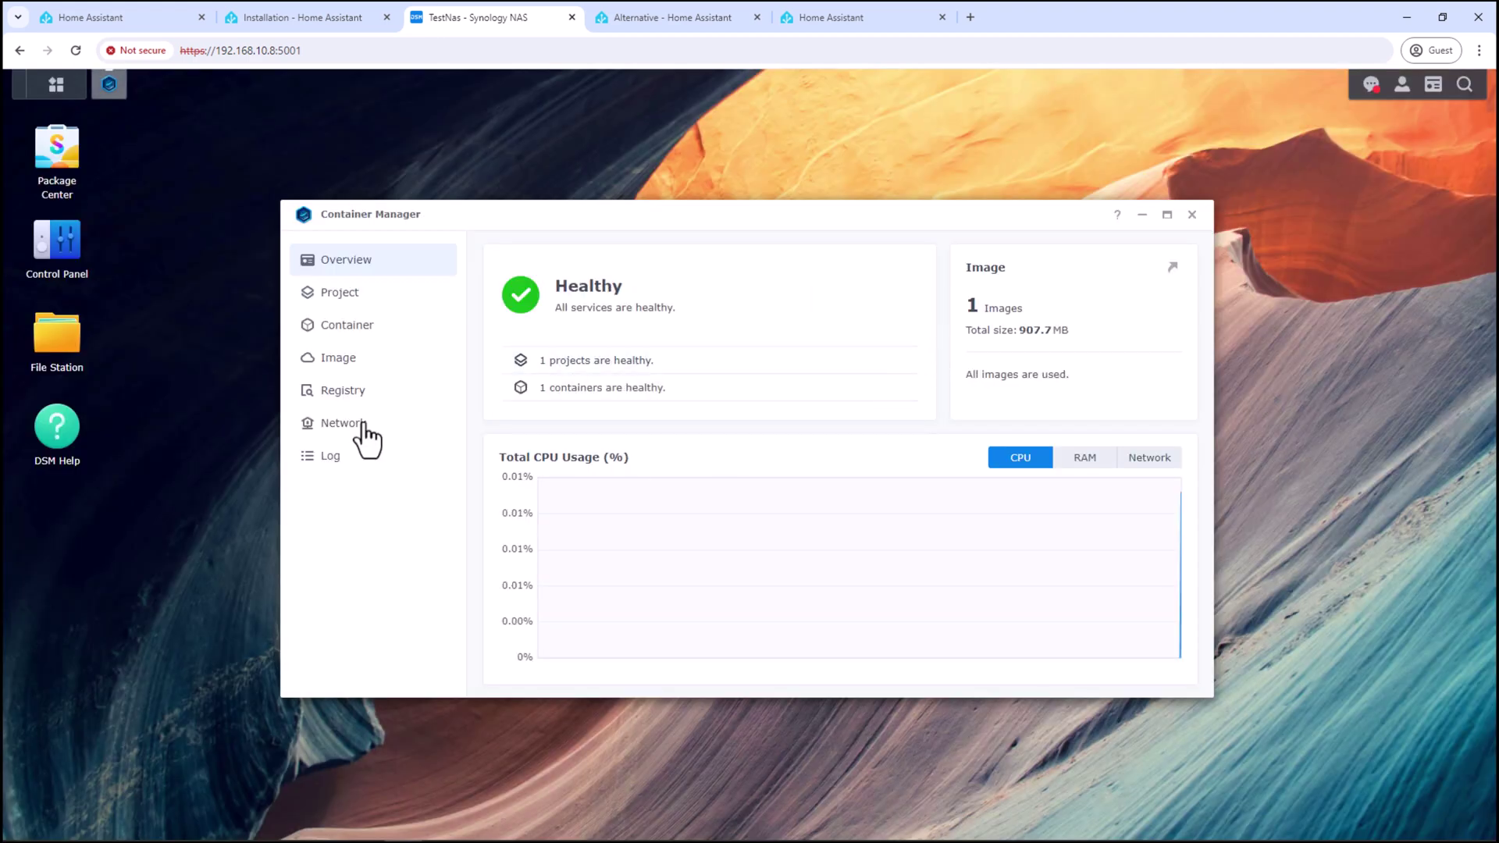
pyautogui.click(60, 335)
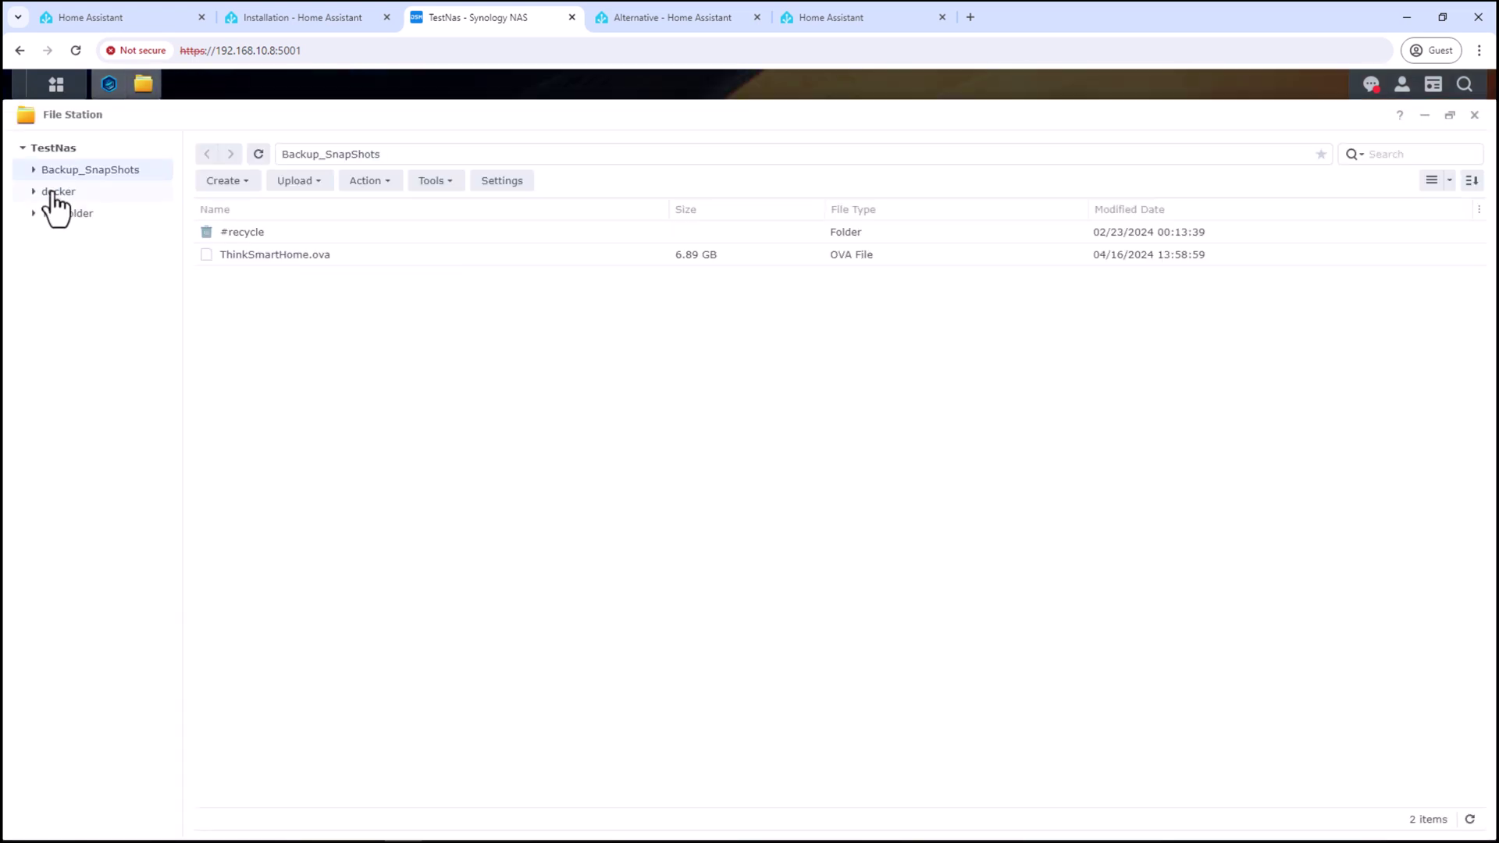
# Create a homeassistant folder inside the docker share
pyautogui.click(53, 192)
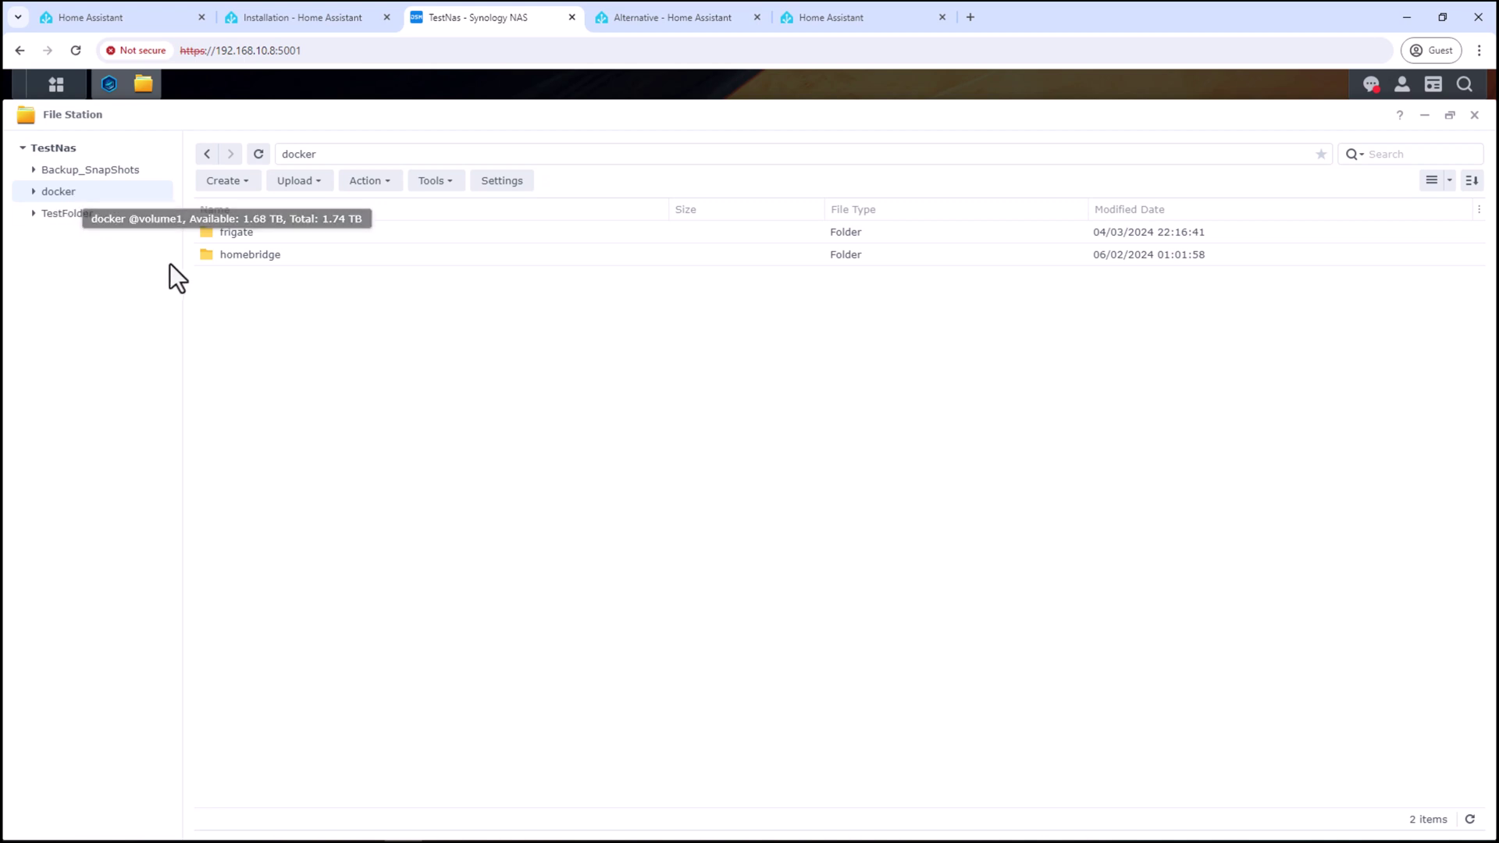
pyautogui.rightClick(82, 196)
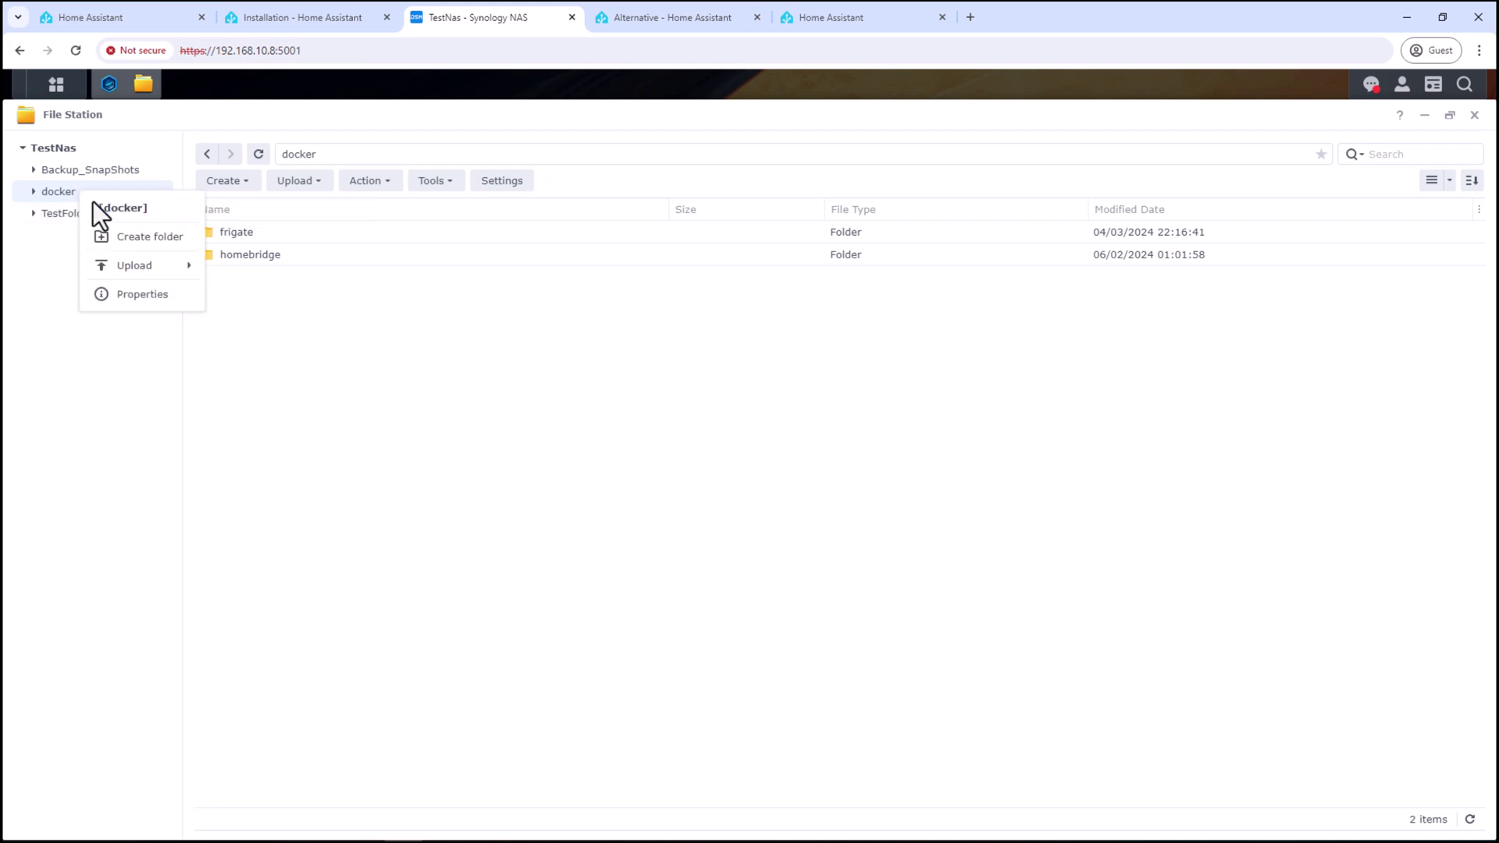
pyautogui.click(129, 238)
pyautogui.write('hom')
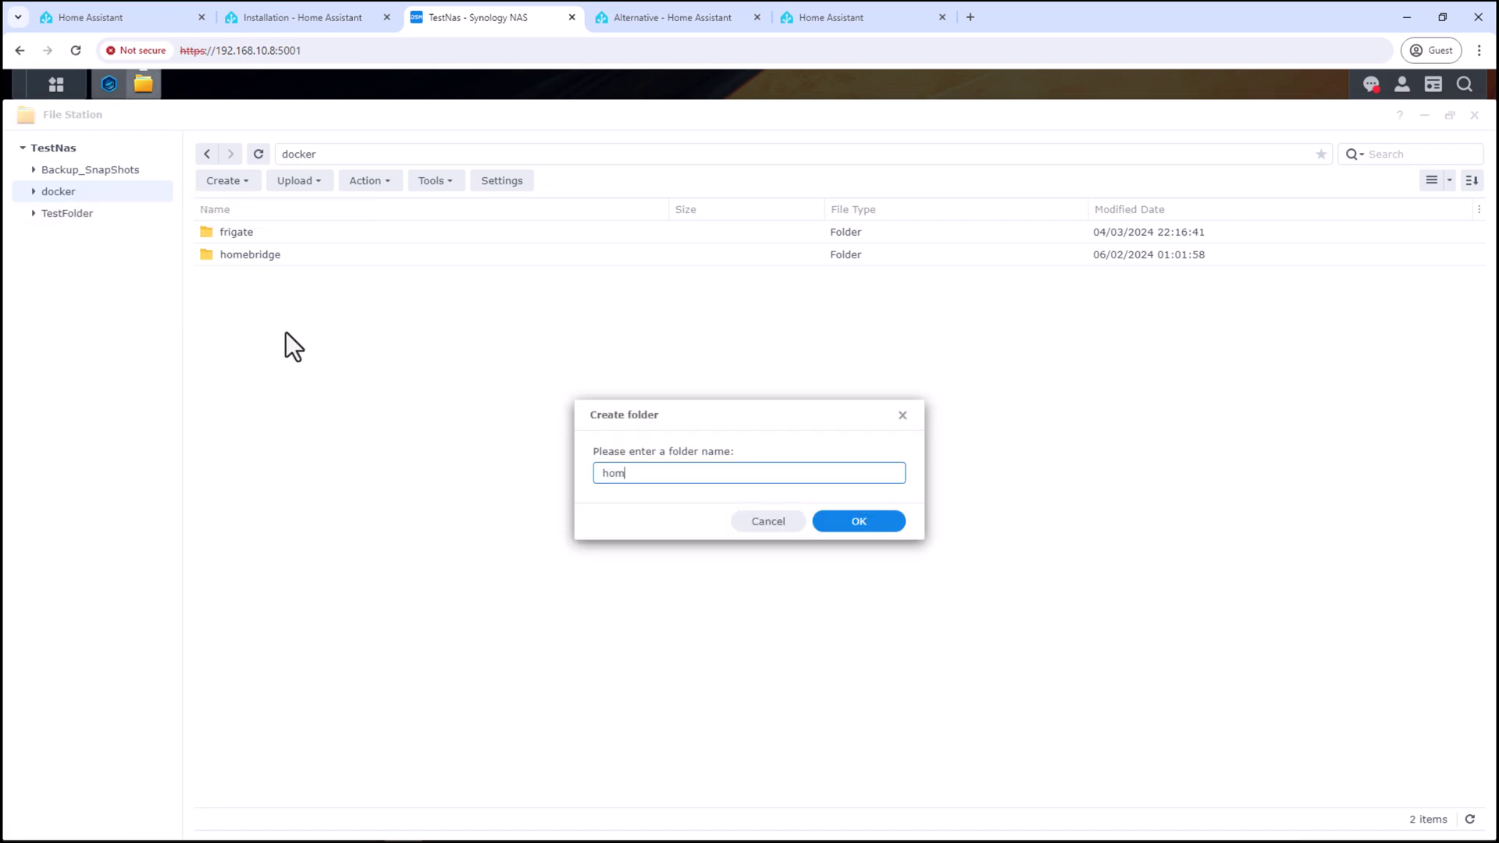
pyautogui.write('eassistant')
pyautogui.click(856, 523)
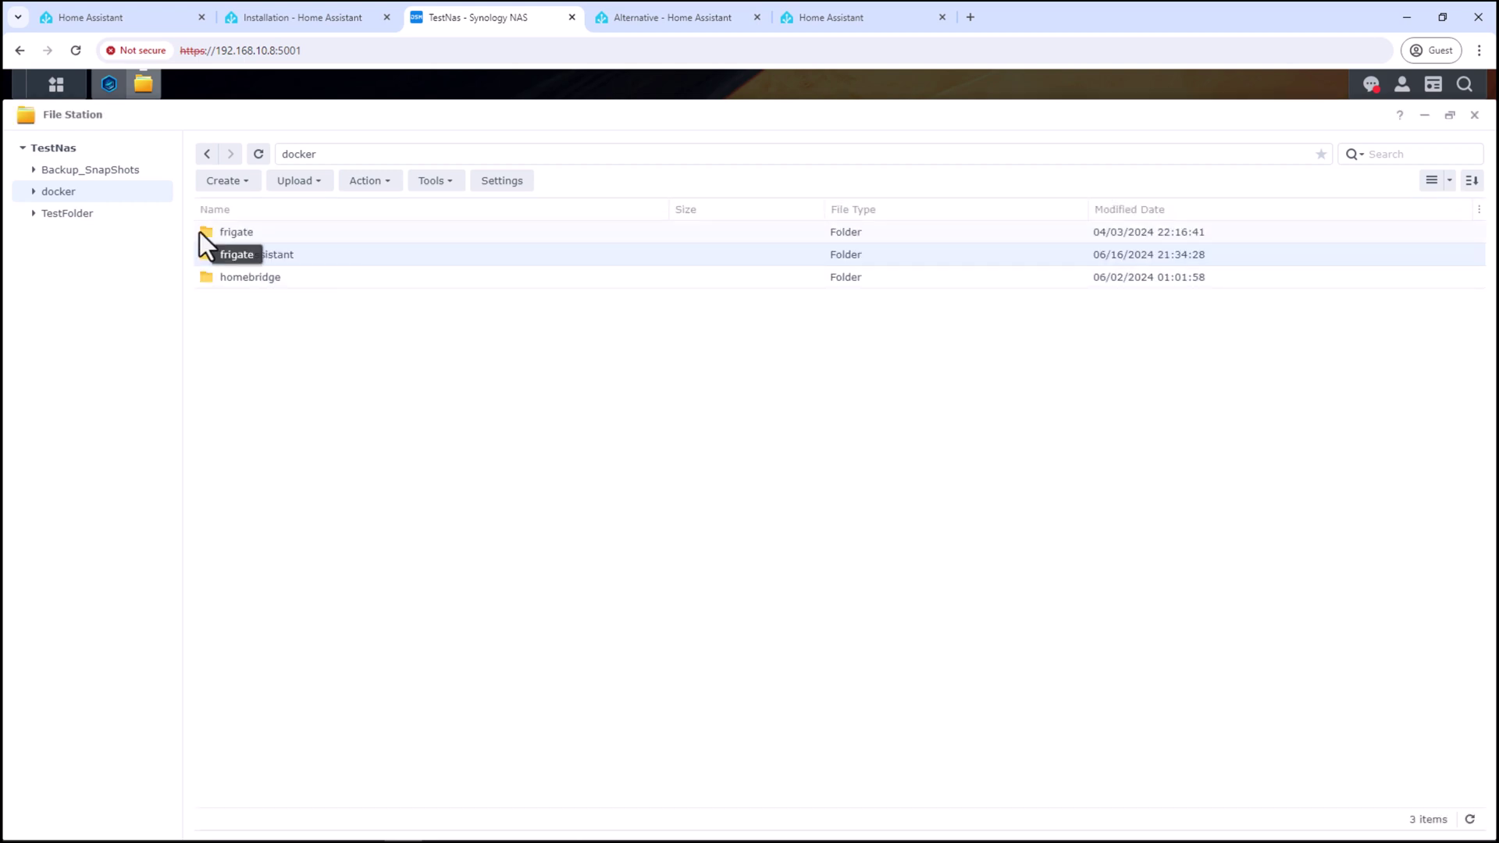
# Create a config folder inside homeassistant, then return to the Docker Compose instructions
pyautogui.doubleClick(267, 255)
pyautogui.rightClick(313, 367)
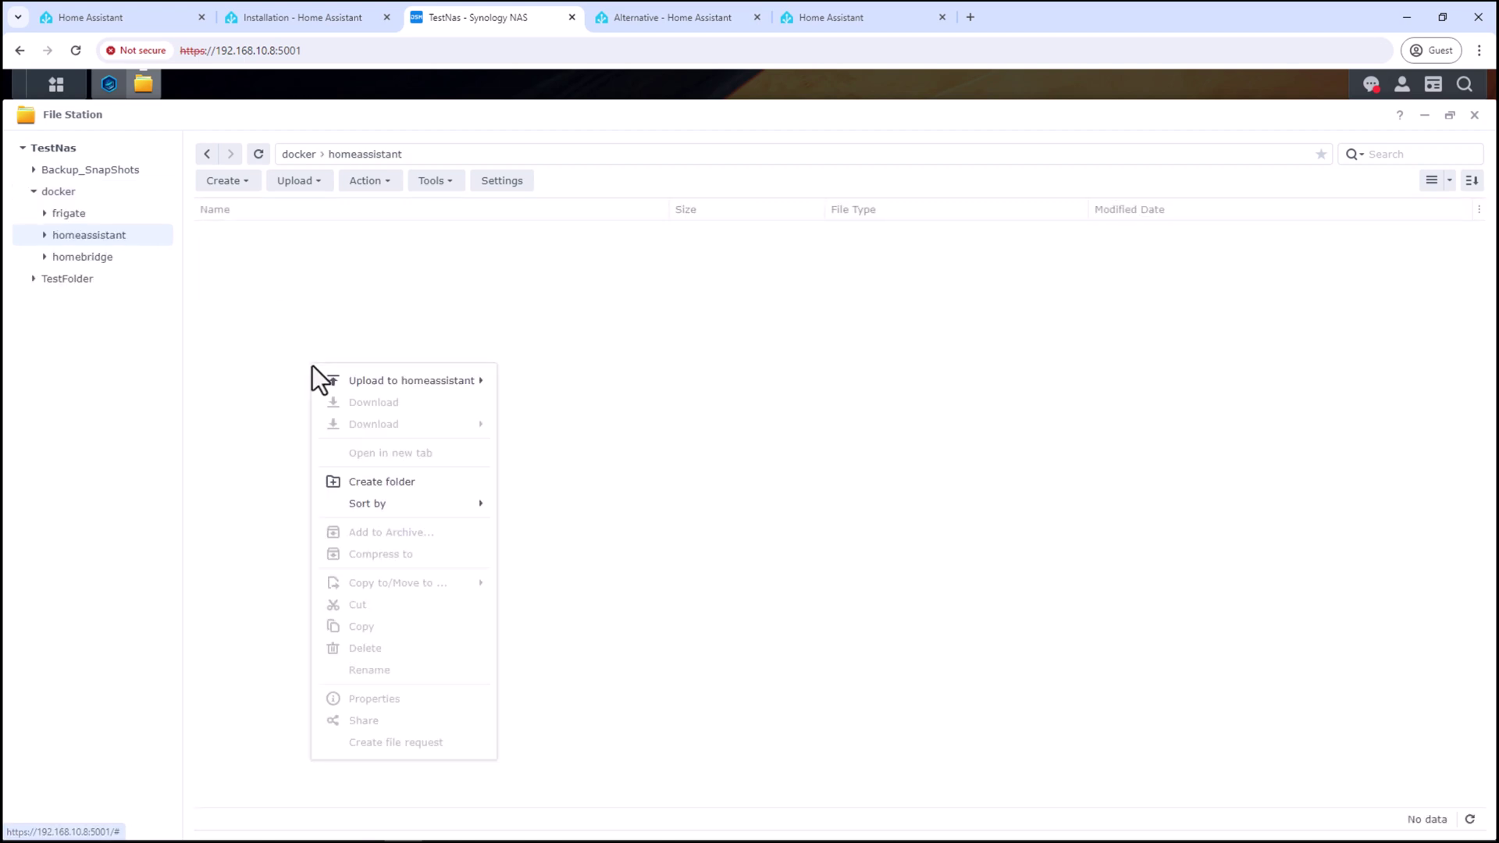
pyautogui.click(385, 482)
pyautogui.write('c')
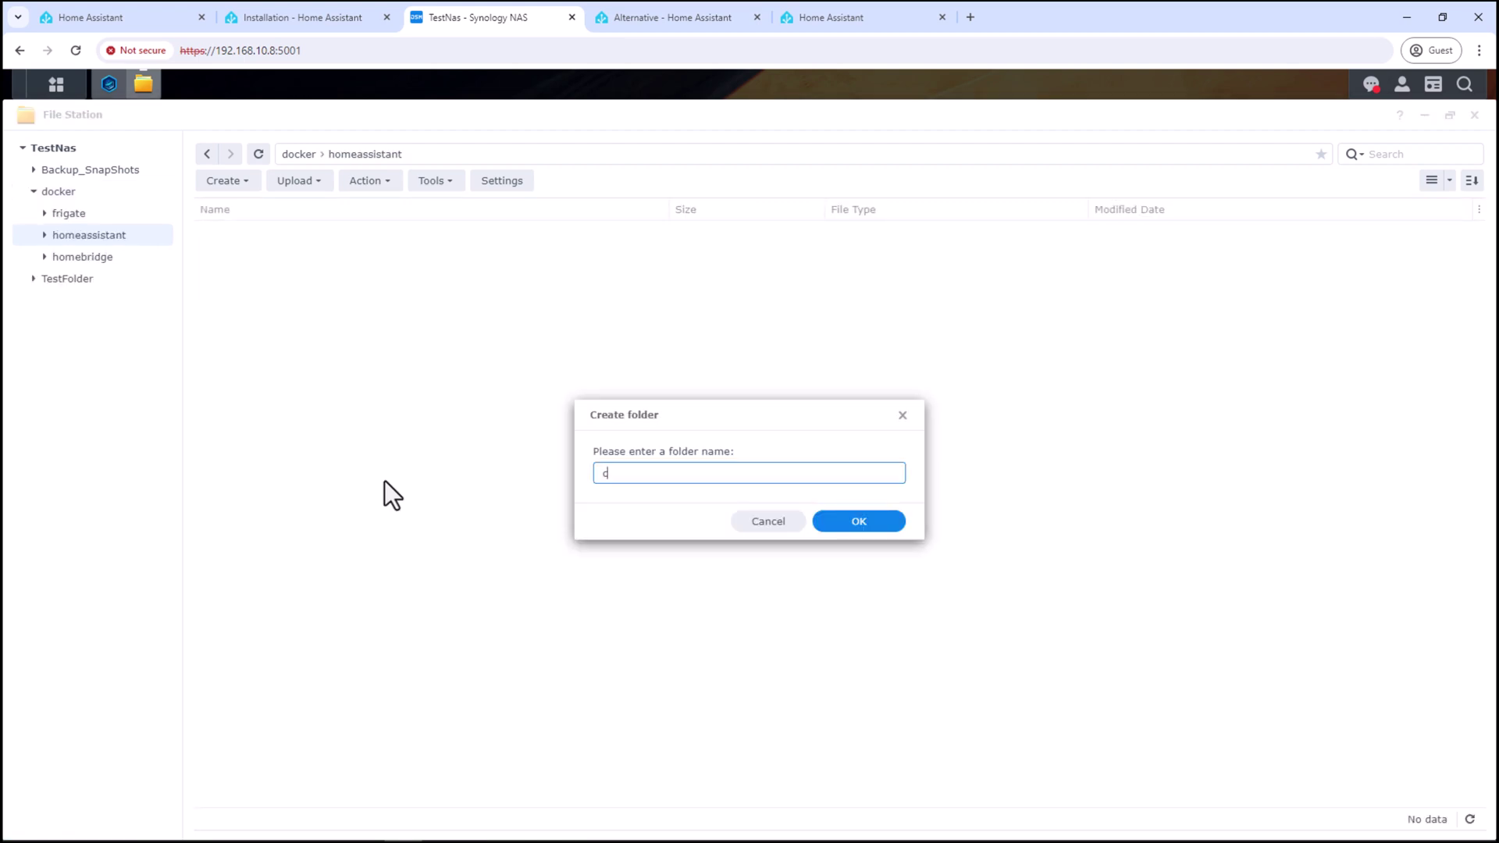
pyautogui.write('onfig')
pyautogui.click(855, 525)
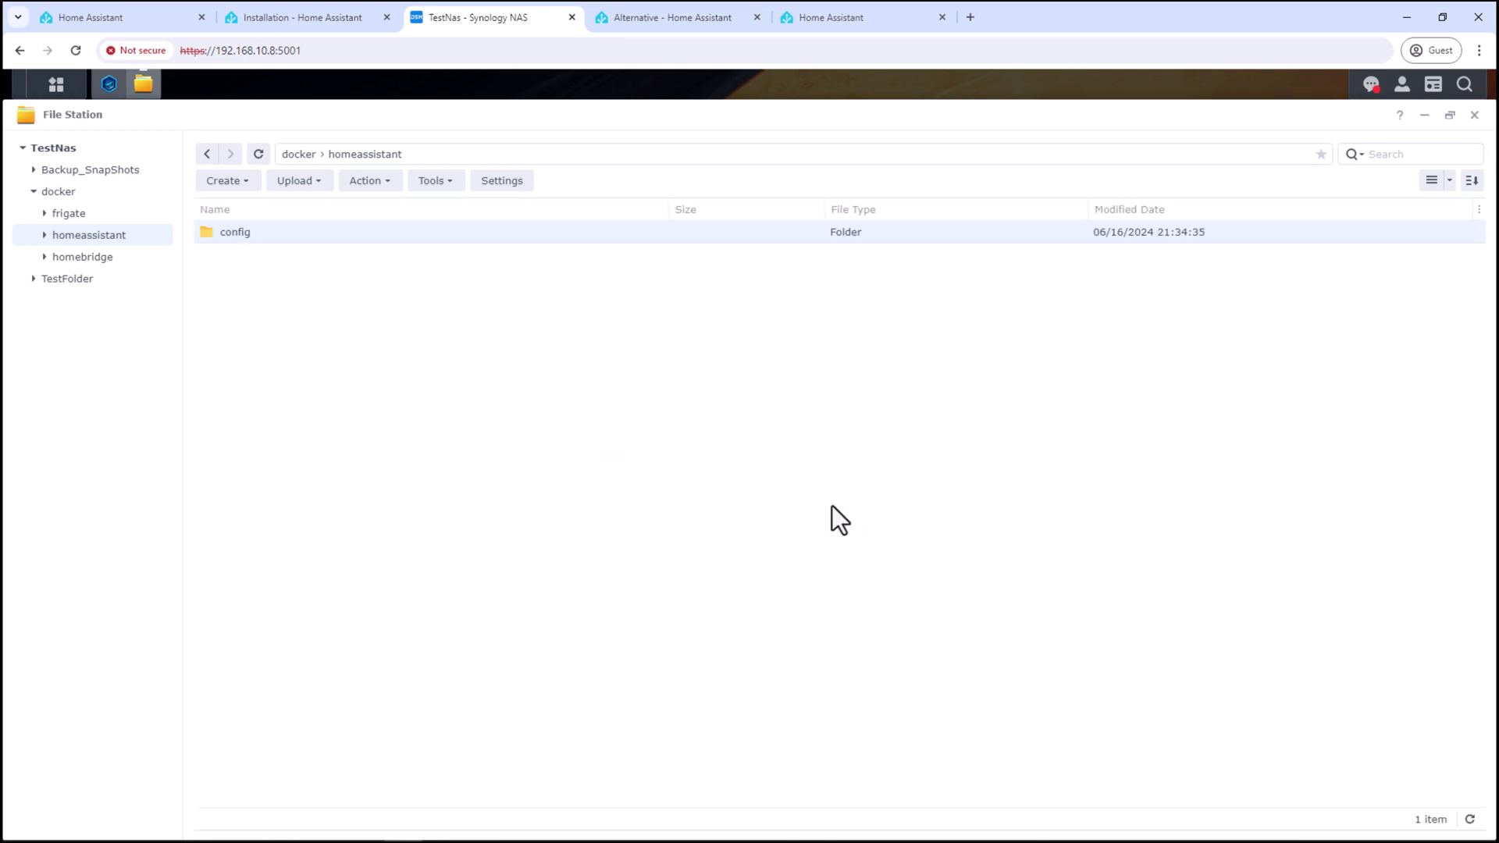
pyautogui.click(662, 19)
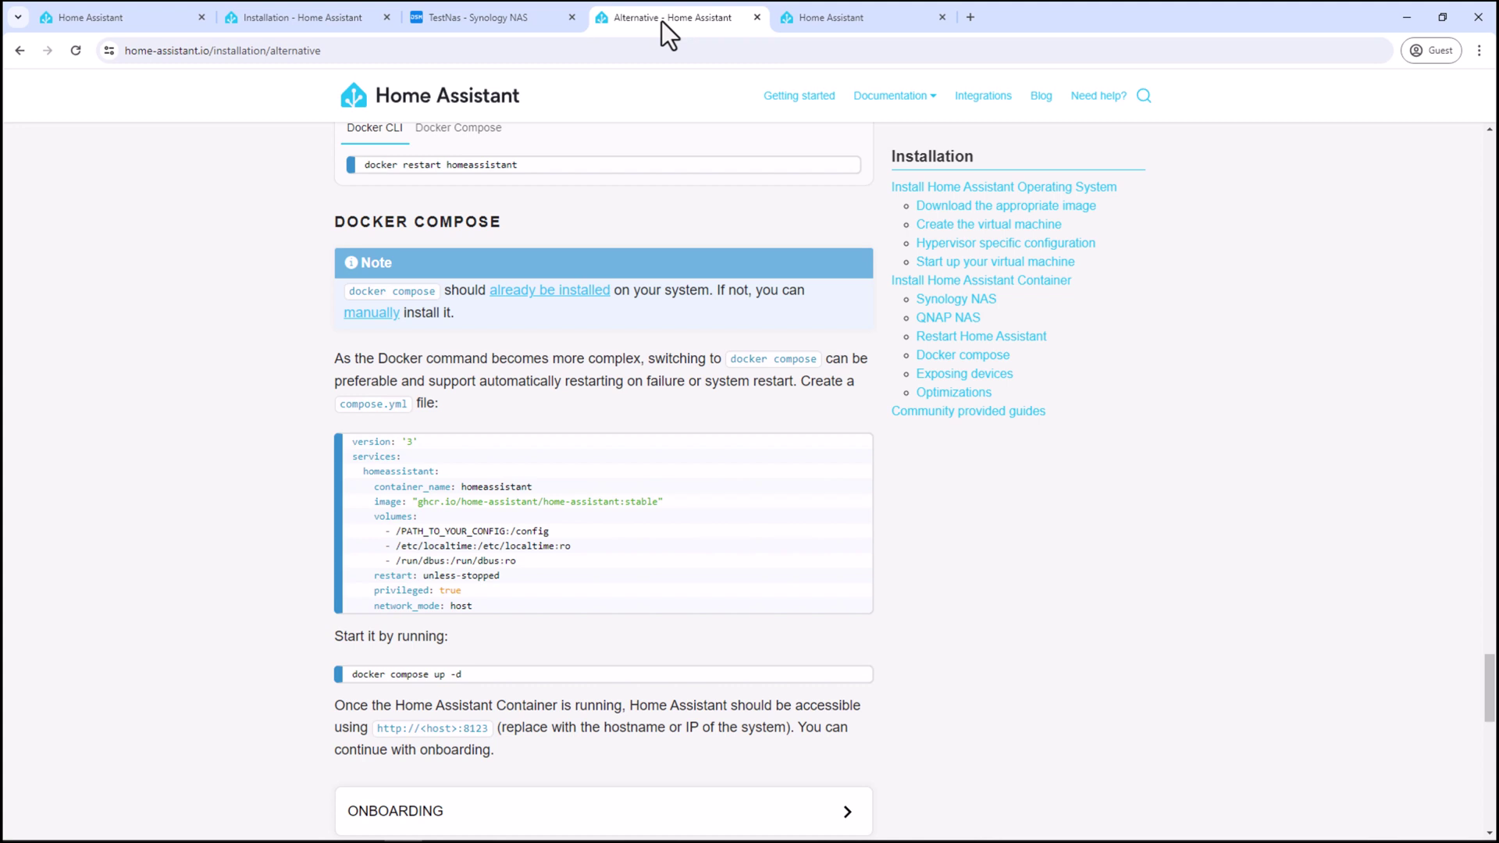
# Copy the compose.yml example and return to the TestNas tab
pyautogui.moveTo(504, 222); pyautogui.dragTo(334, 221)
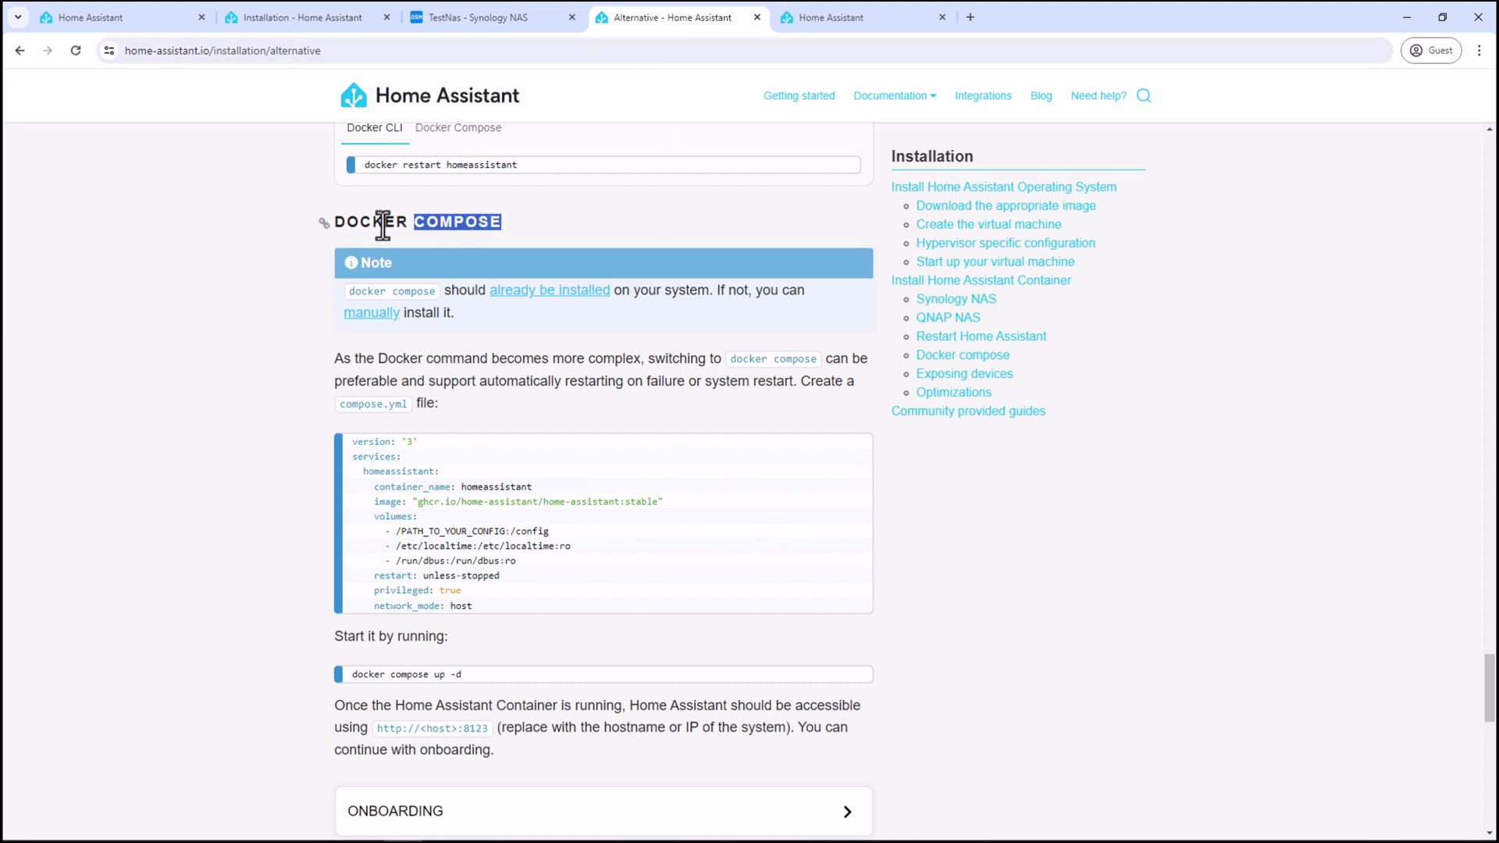
pyautogui.moveTo(603, 524)
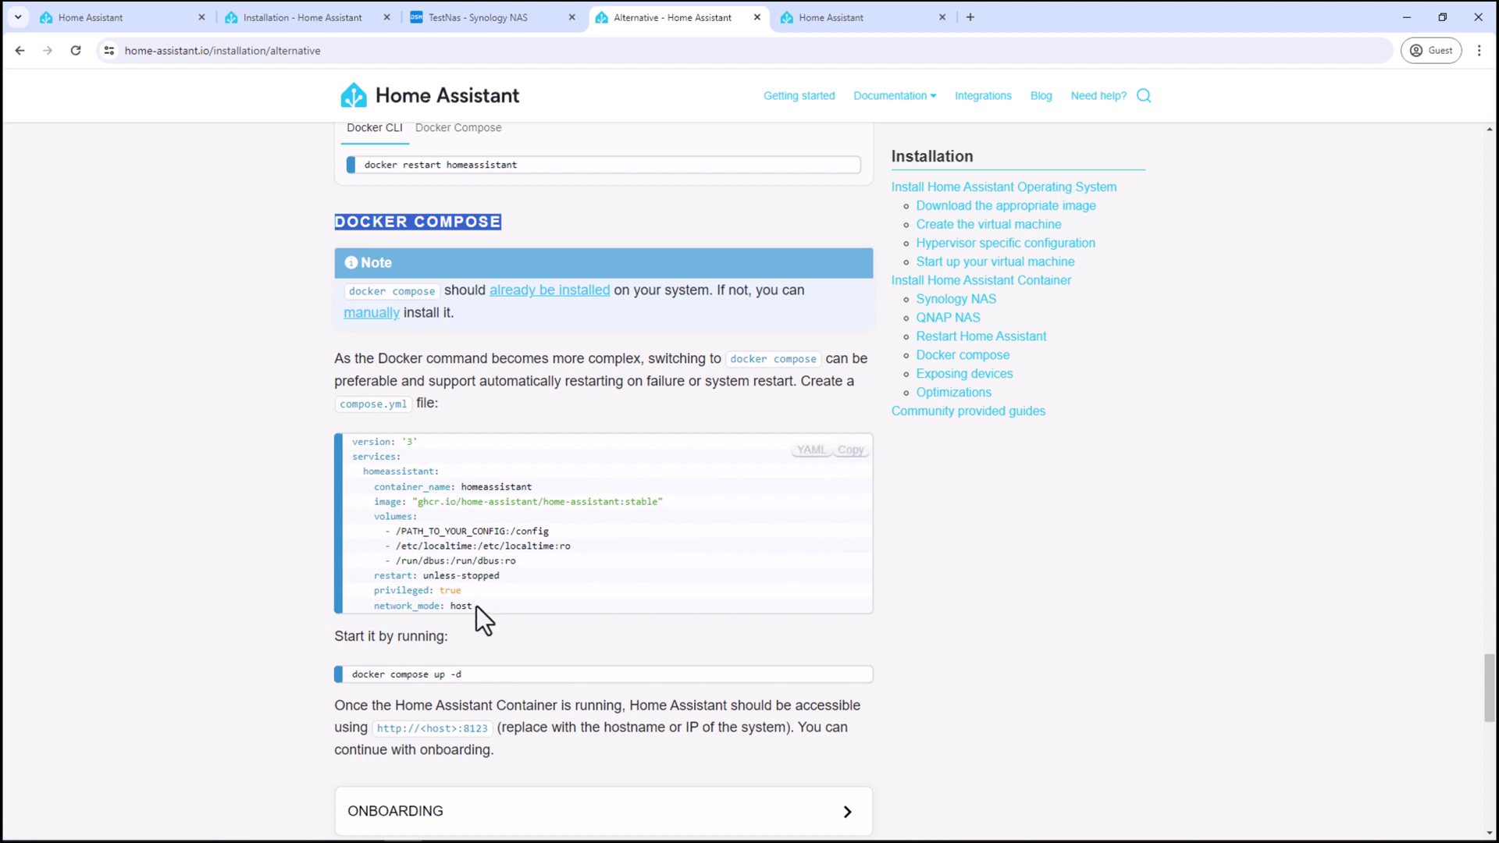
pyautogui.click(846, 456)
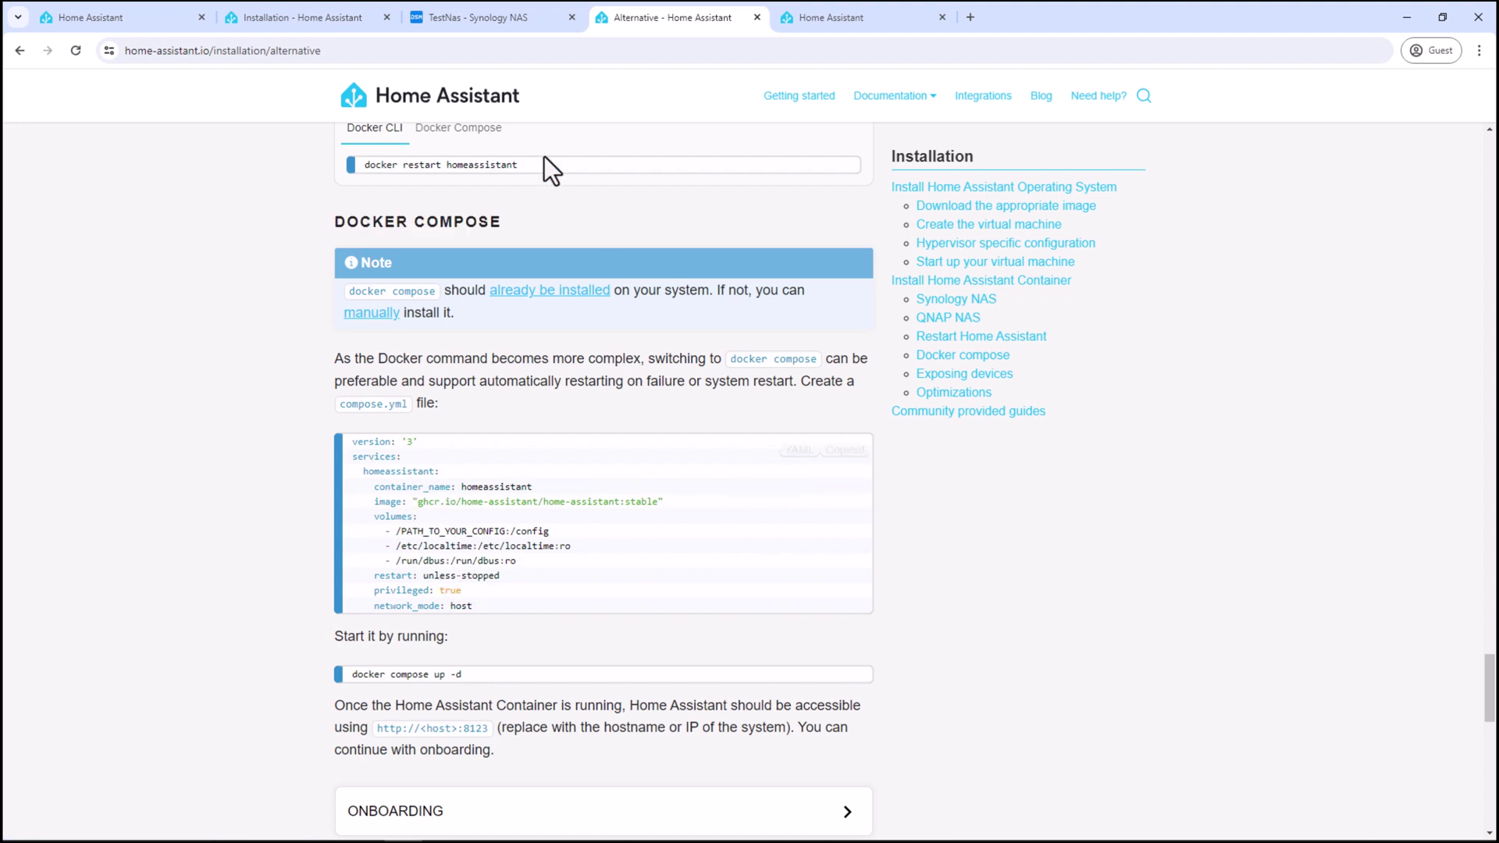
pyautogui.click(465, 21)
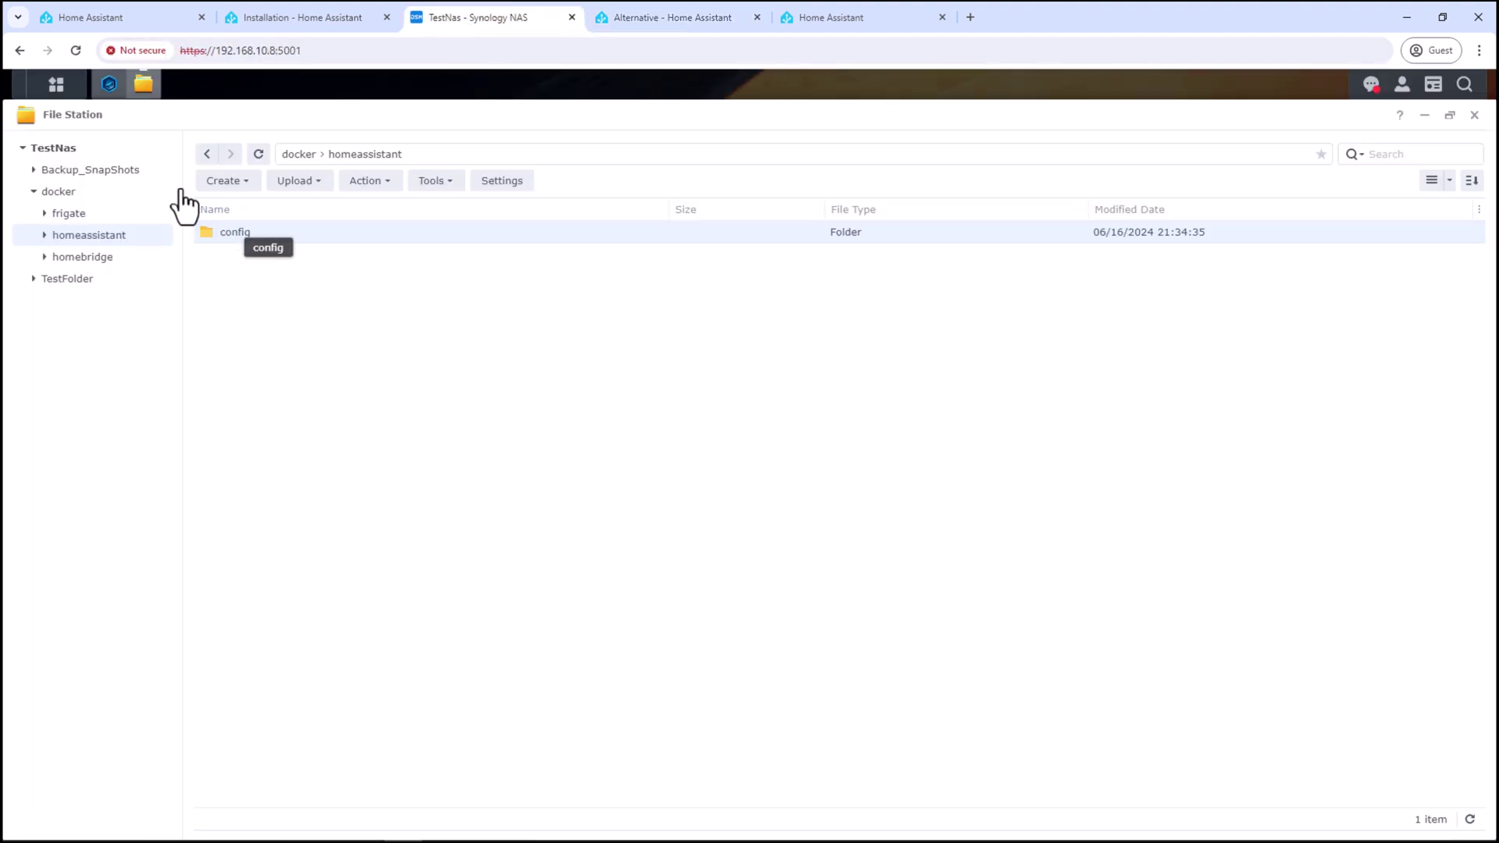
# Start a new Container Manager project named homeassistant
pyautogui.click(109, 85)
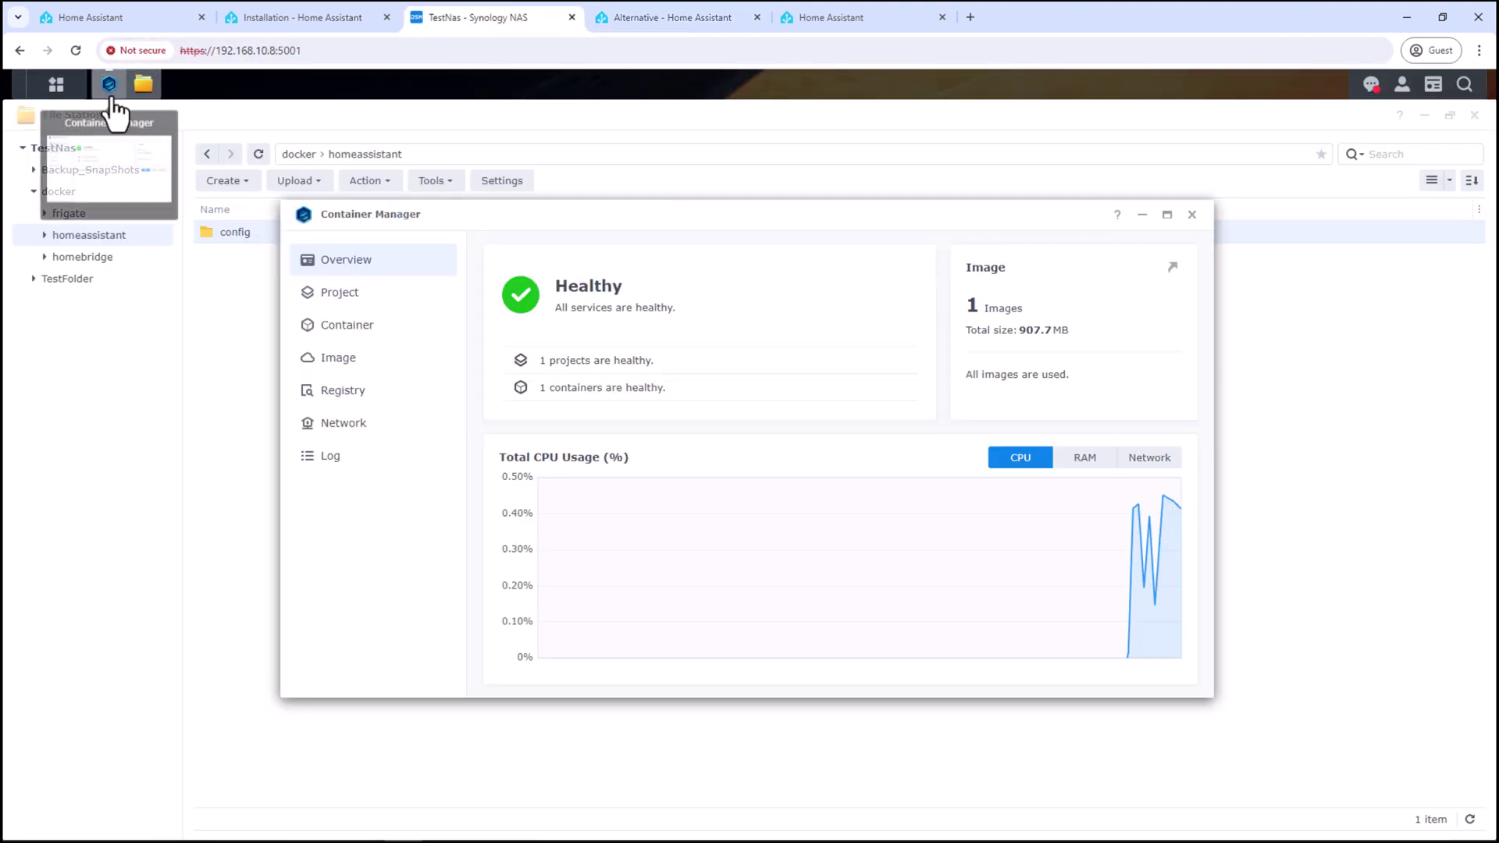
pyautogui.click(338, 295)
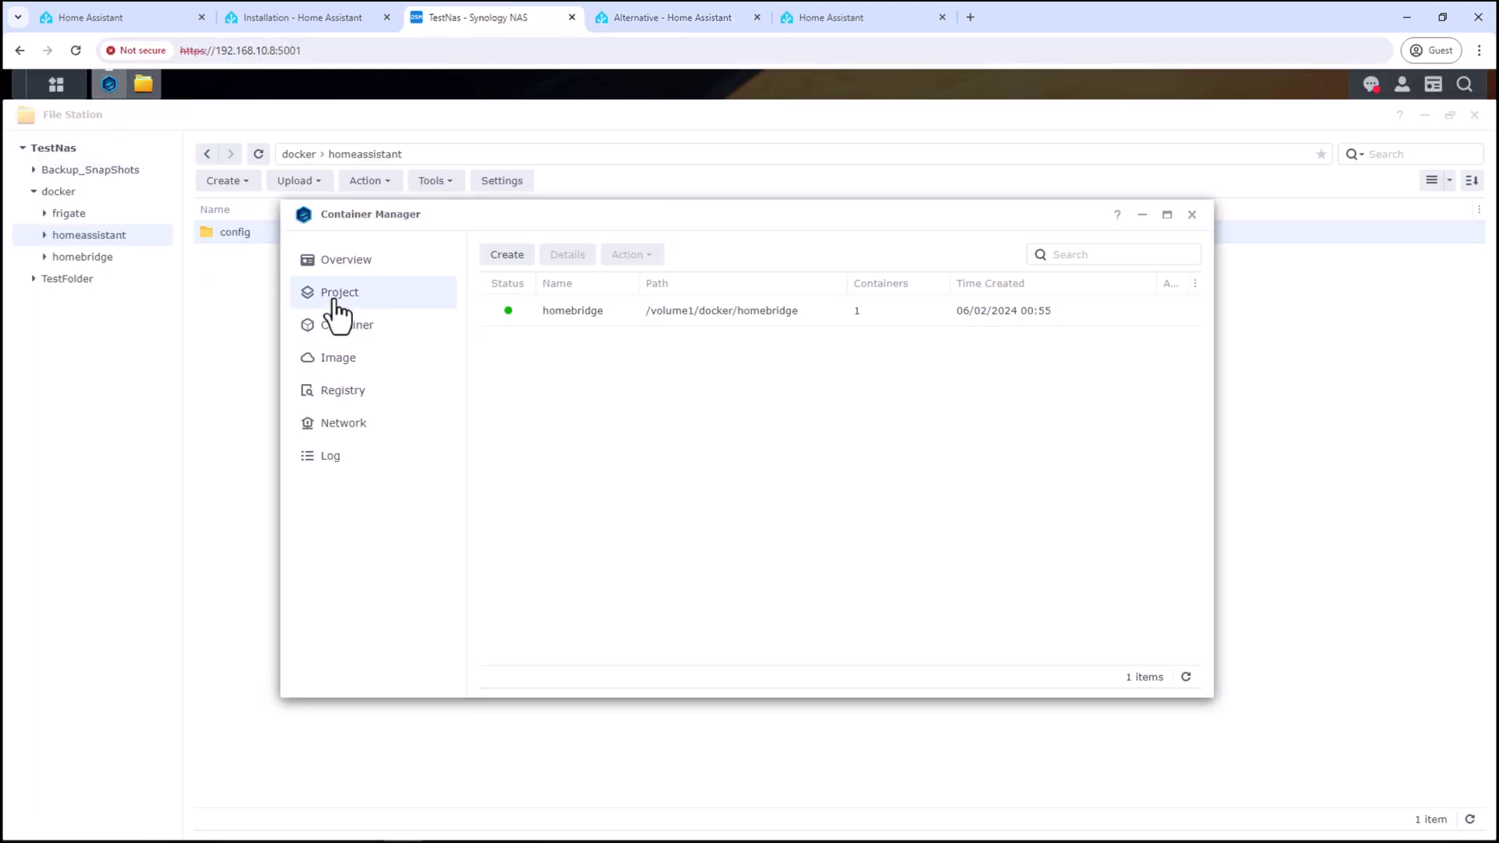
pyautogui.click(511, 258)
pyautogui.click(667, 329)
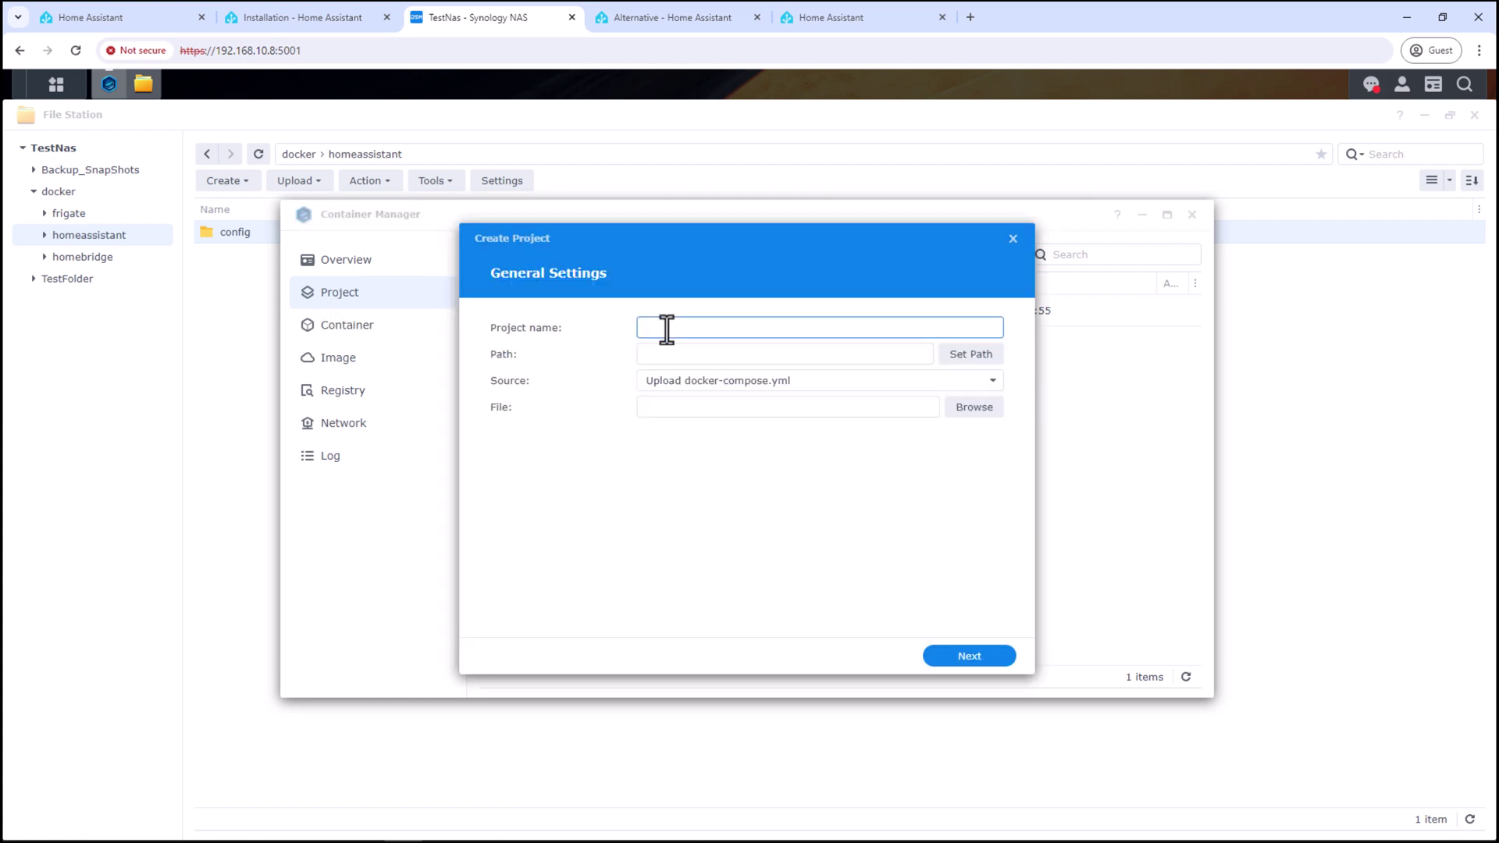
pyautogui.write('homeassistant')
pyautogui.press('Tab')
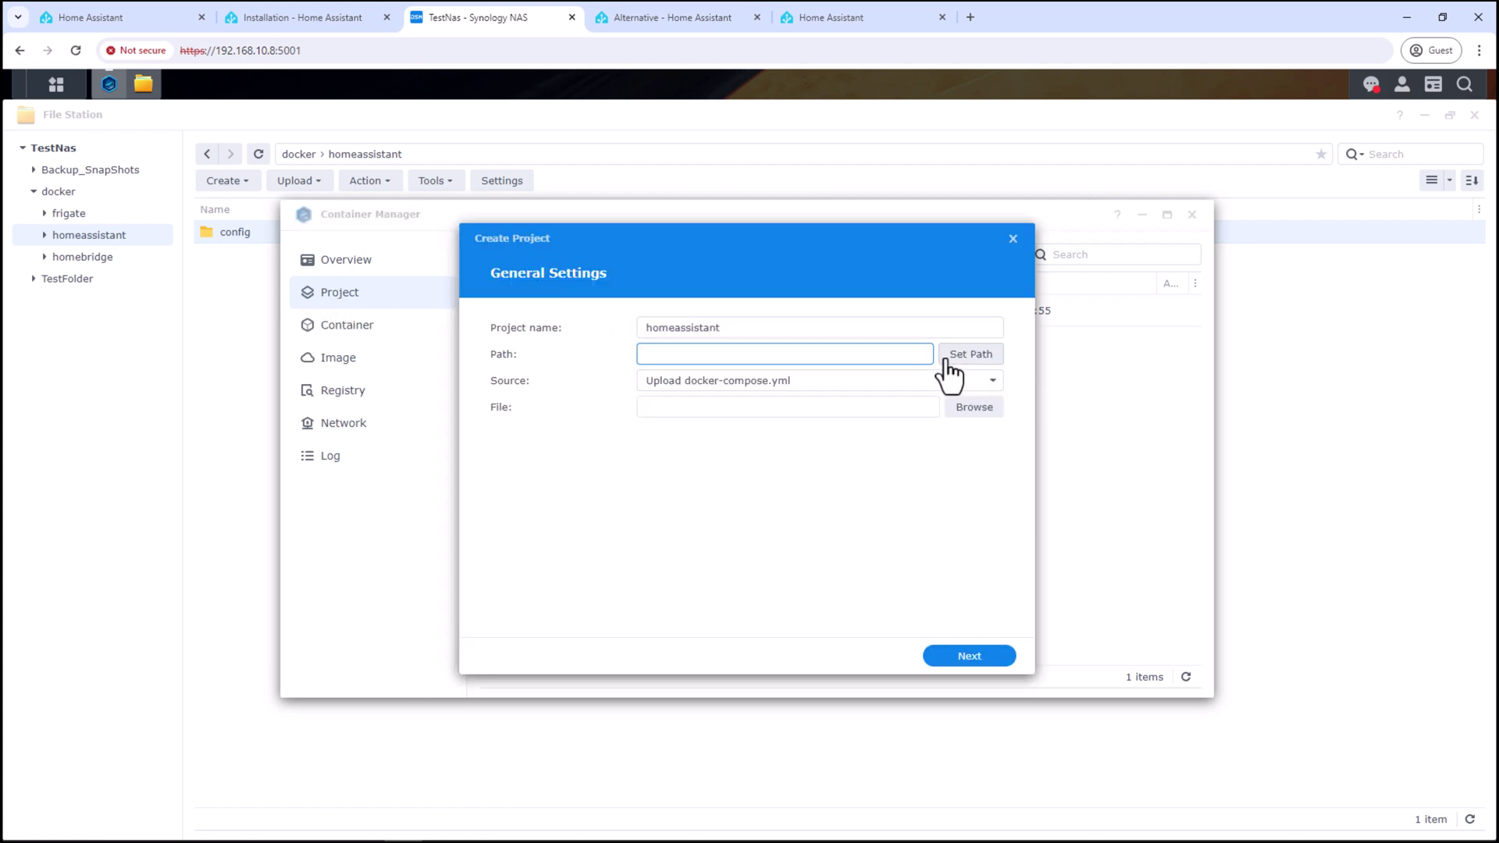
# Set the project path to docker/homeassistant and show the Source choices
pyautogui.click(949, 373)
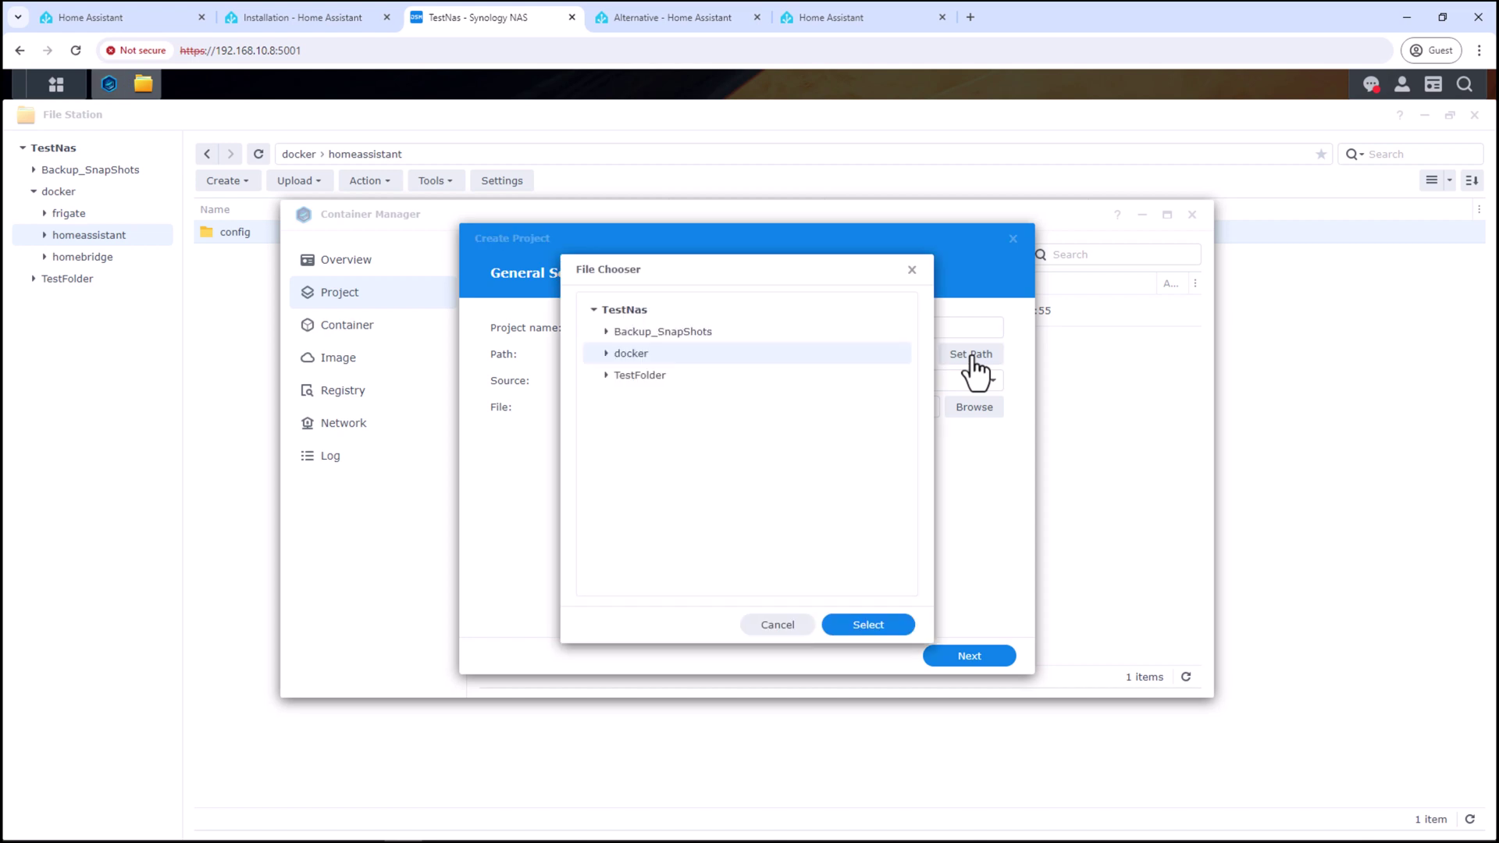
pyautogui.click(606, 355)
pyautogui.click(668, 396)
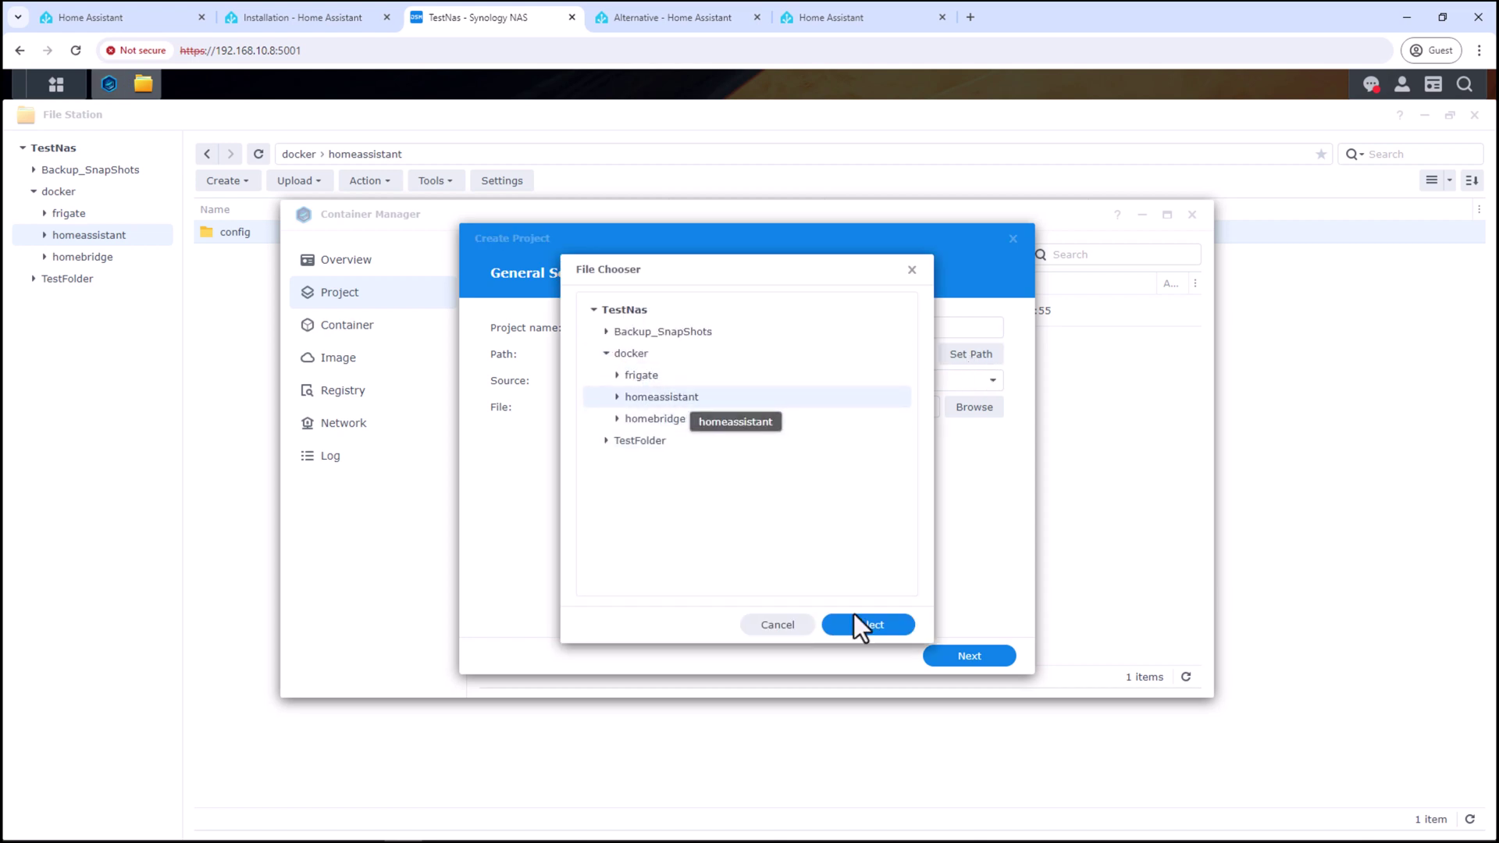
pyautogui.click(867, 625)
pyautogui.click(793, 385)
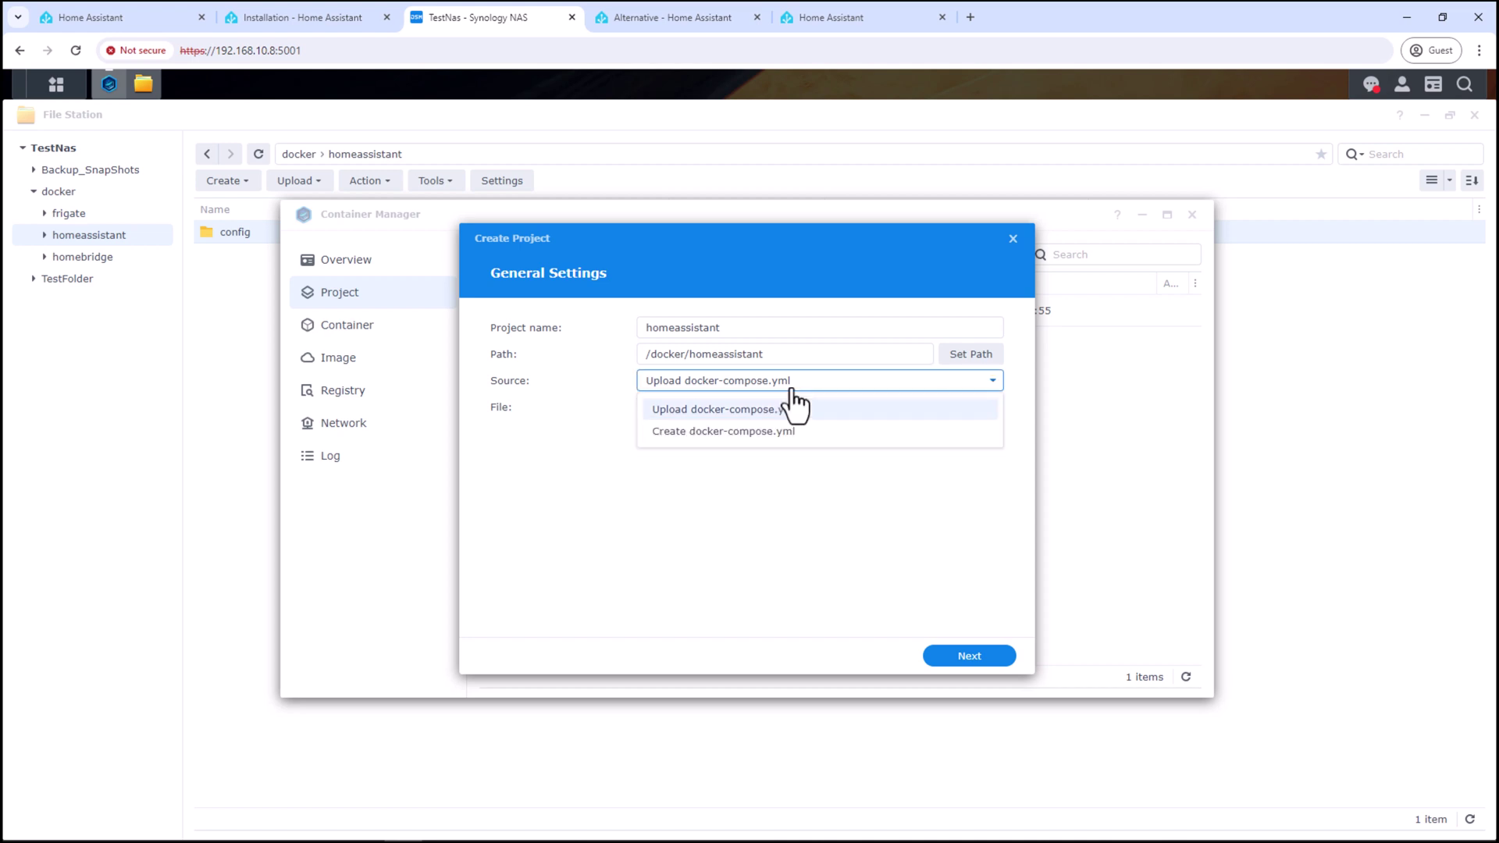
# Choose Create docker-compose.yml, paste the Home Assistant YAML, and select PATH_TO_YOUR_CONFIG
pyautogui.click(742, 432)
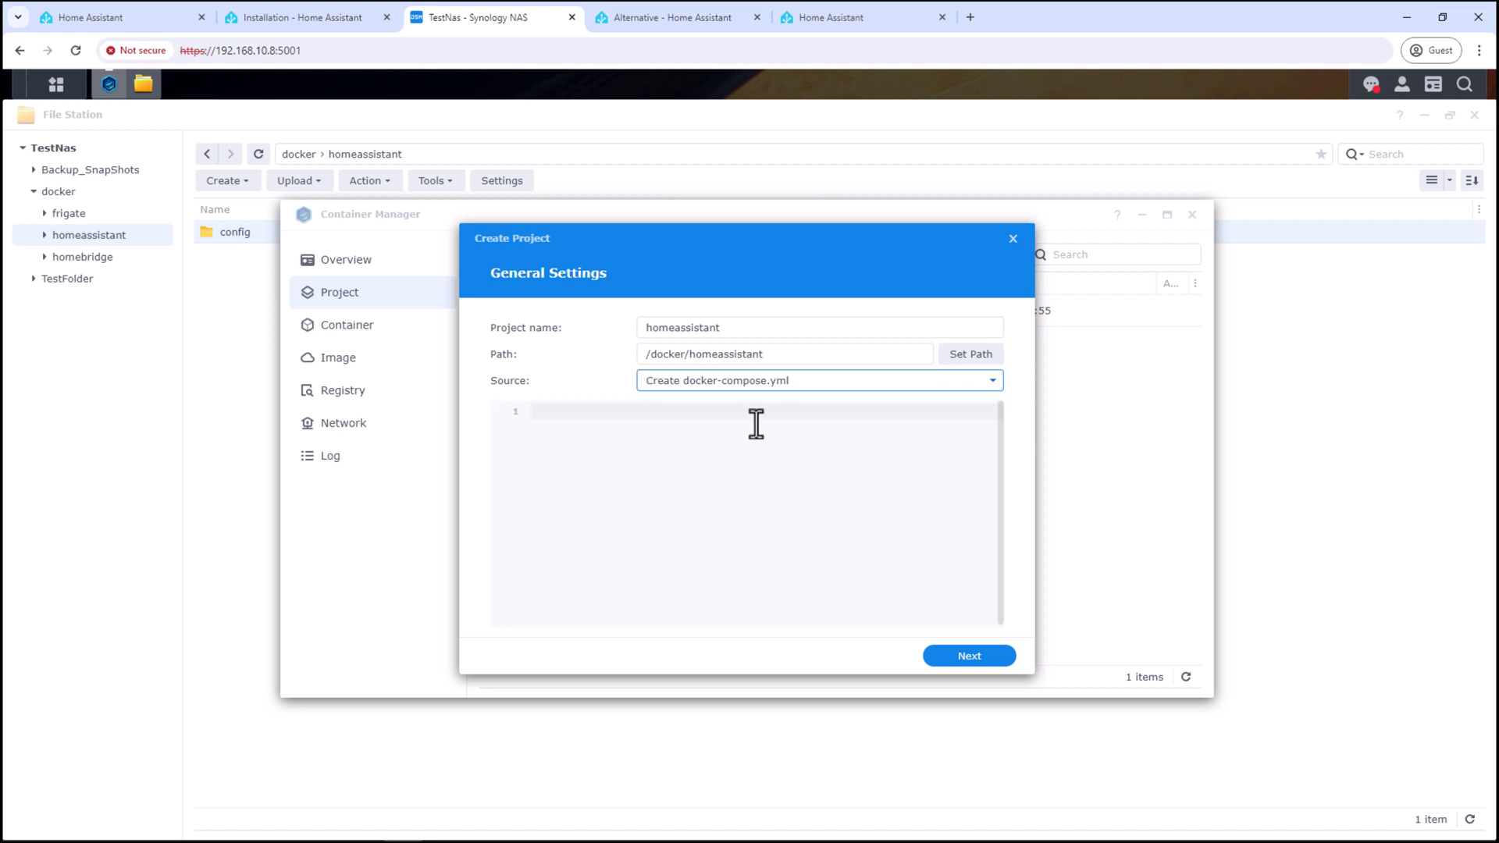
pyautogui.click(743, 416)
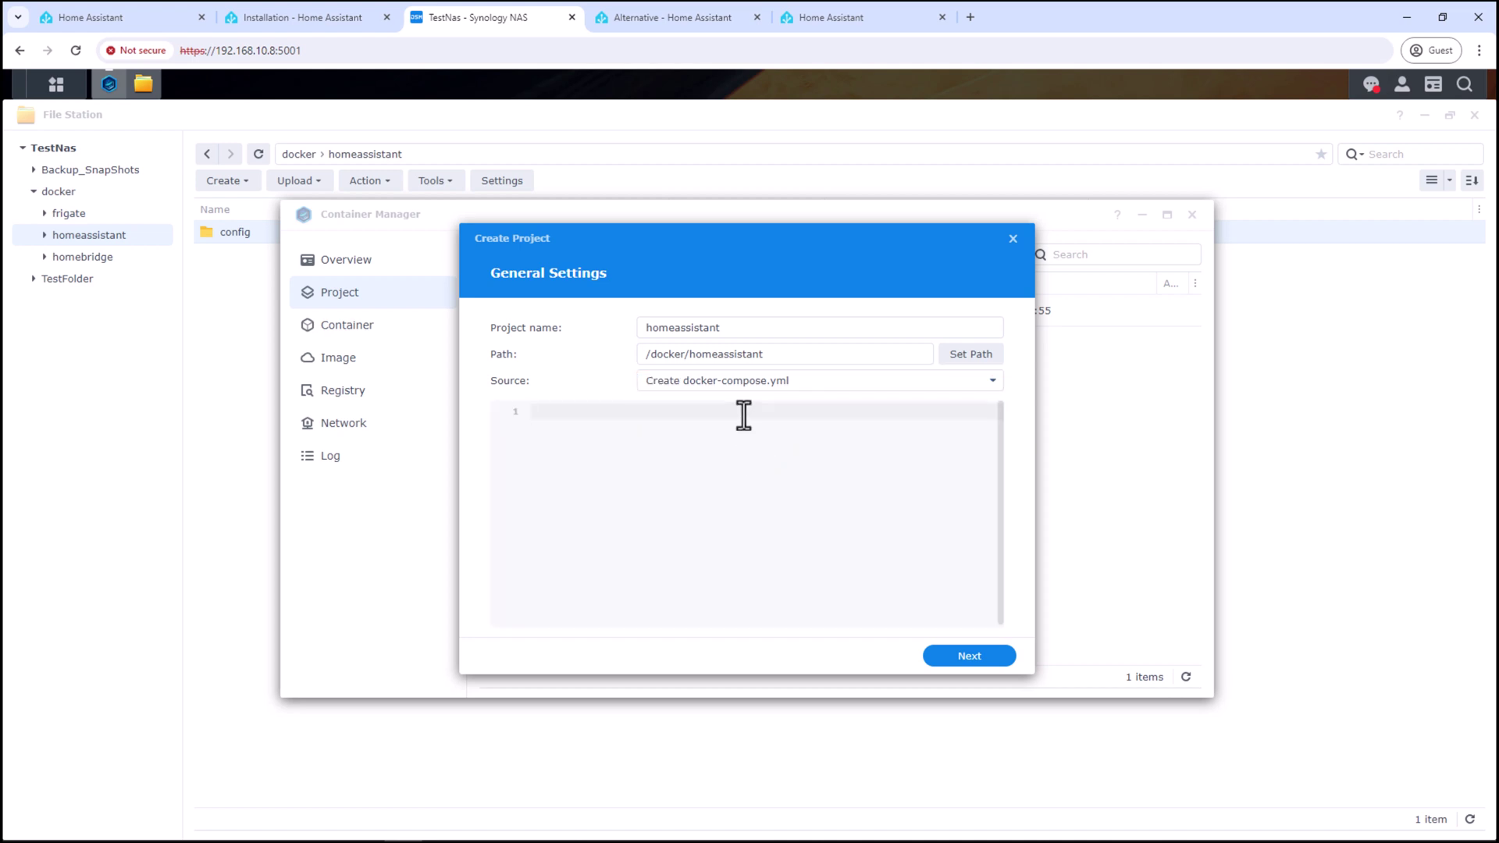
pyautogui.write('version: \'3\' services:   homeassistant:     container_name: homeassistant     image: "ghcr.io/home-assistant/home-assistant:stable"     volumes:       - /PATH_TO_YOUR_CONFIG:/config       - /etc/localtime:/etc/localtime:ro       - /run/dbus:/run/dbus:ro     restart: unless-stopped     privileged: true     network_mode: host')
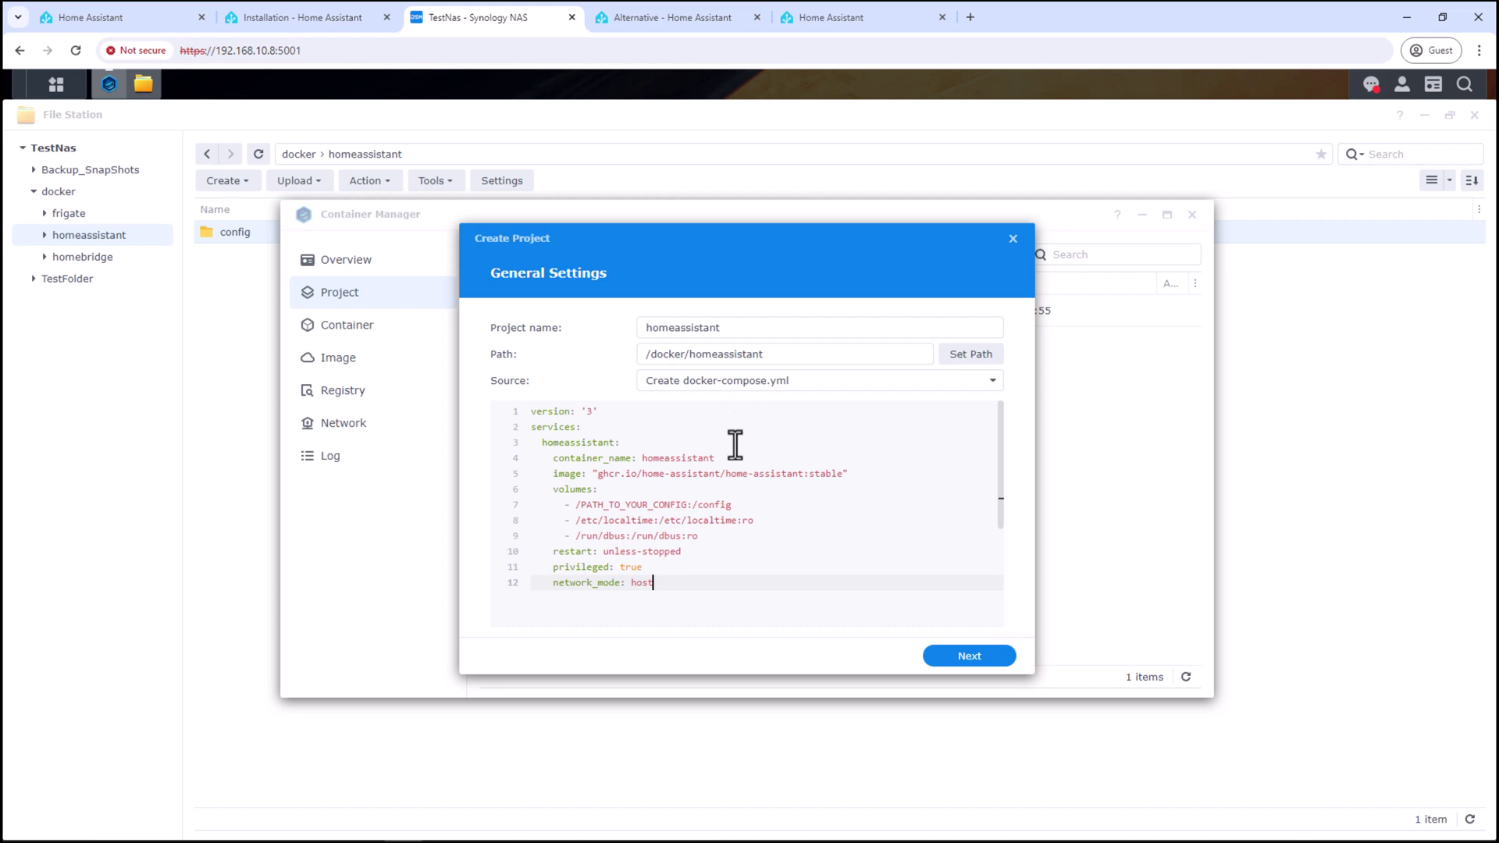
pyautogui.click(666, 506)
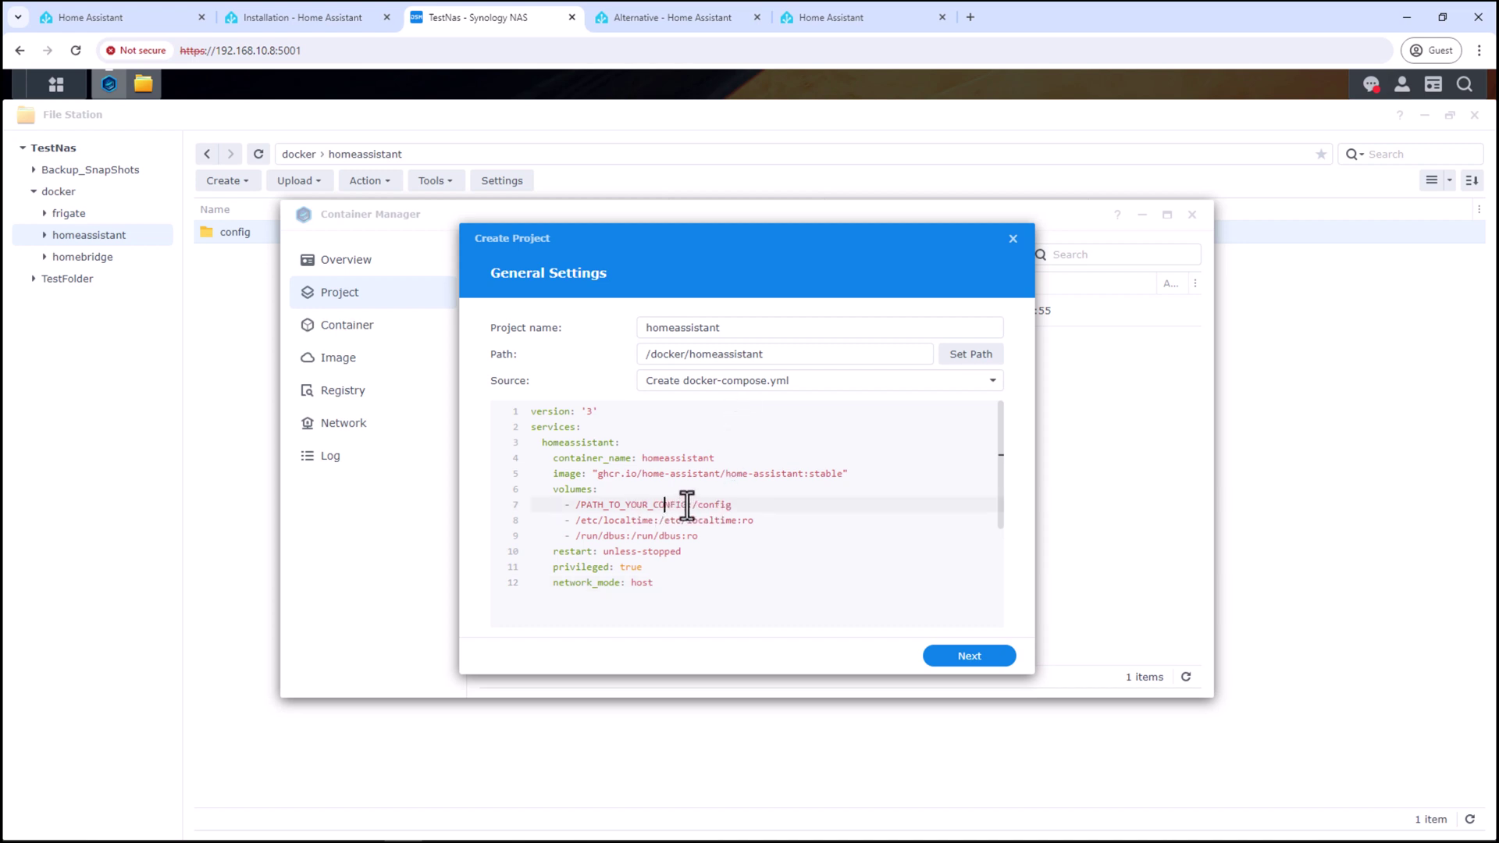
pyautogui.moveTo(688, 505); pyautogui.dragTo(576, 510)
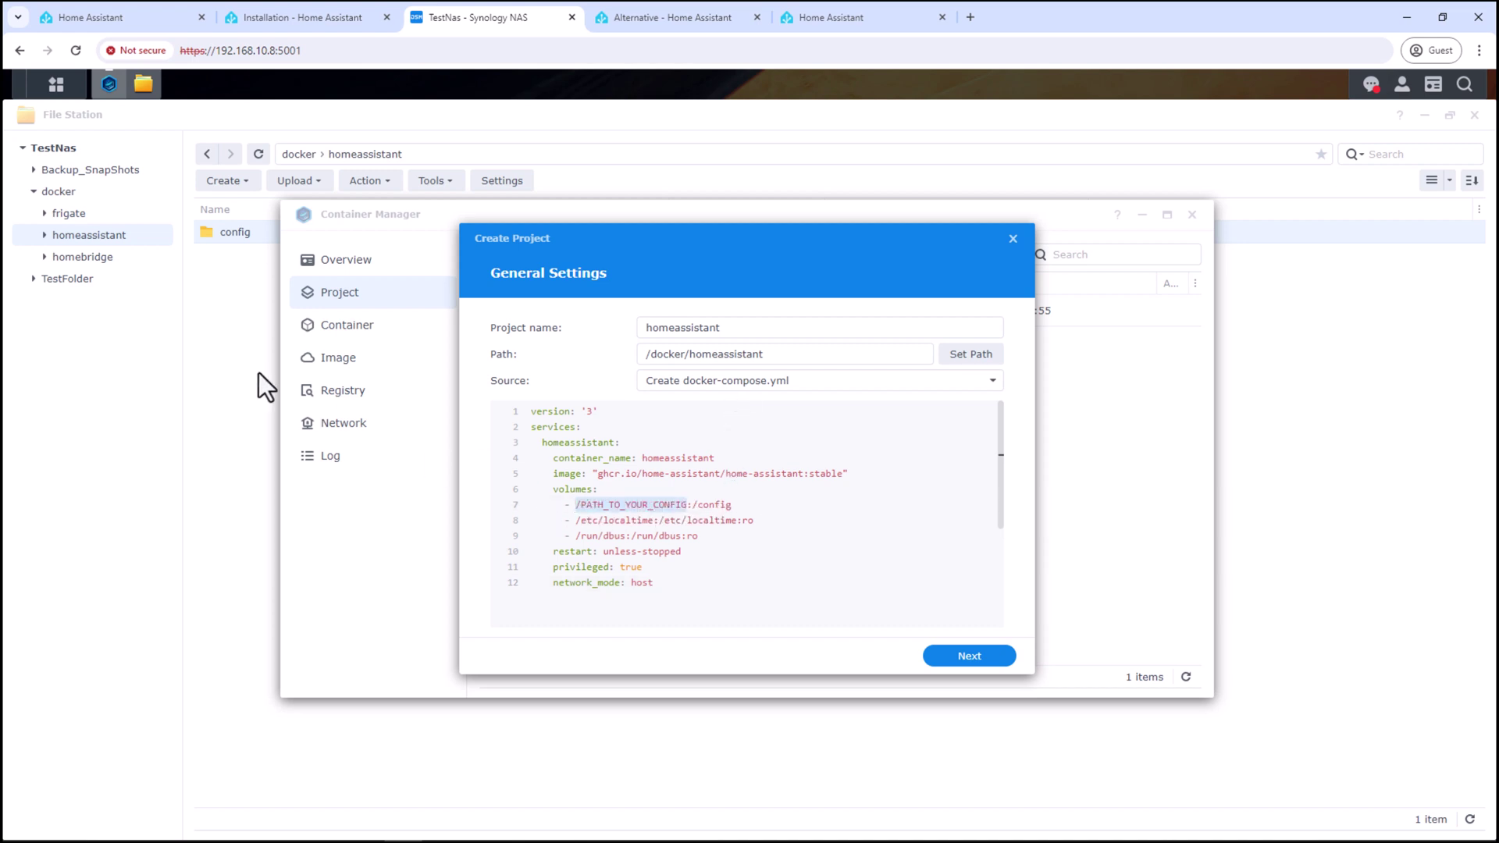
pyautogui.click(105, 249)
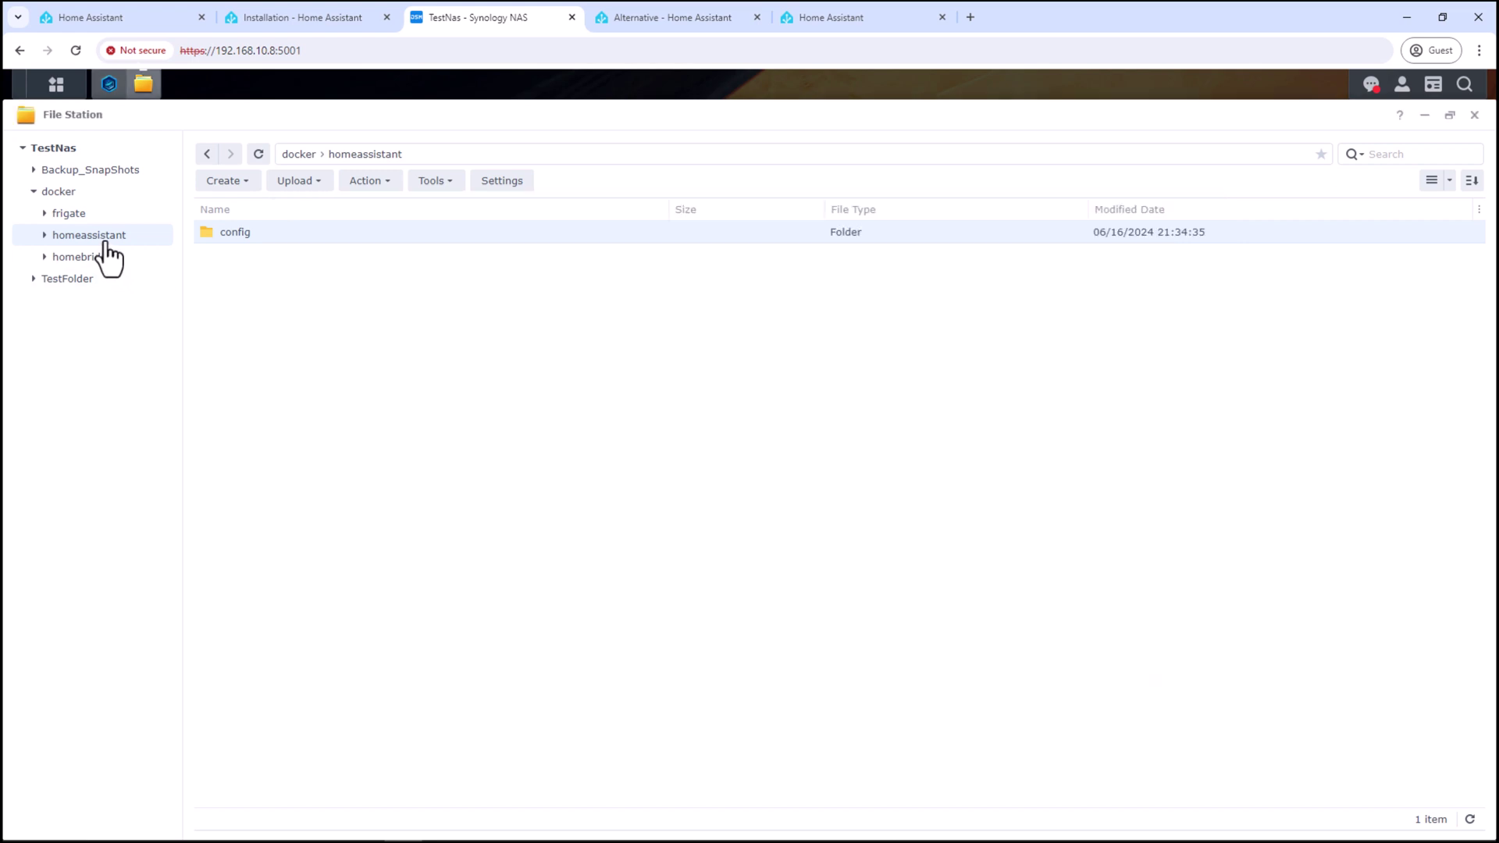
# Copy the homeassistant folder's Location from its Properties and return to the compose editor
pyautogui.rightClick(108, 255)
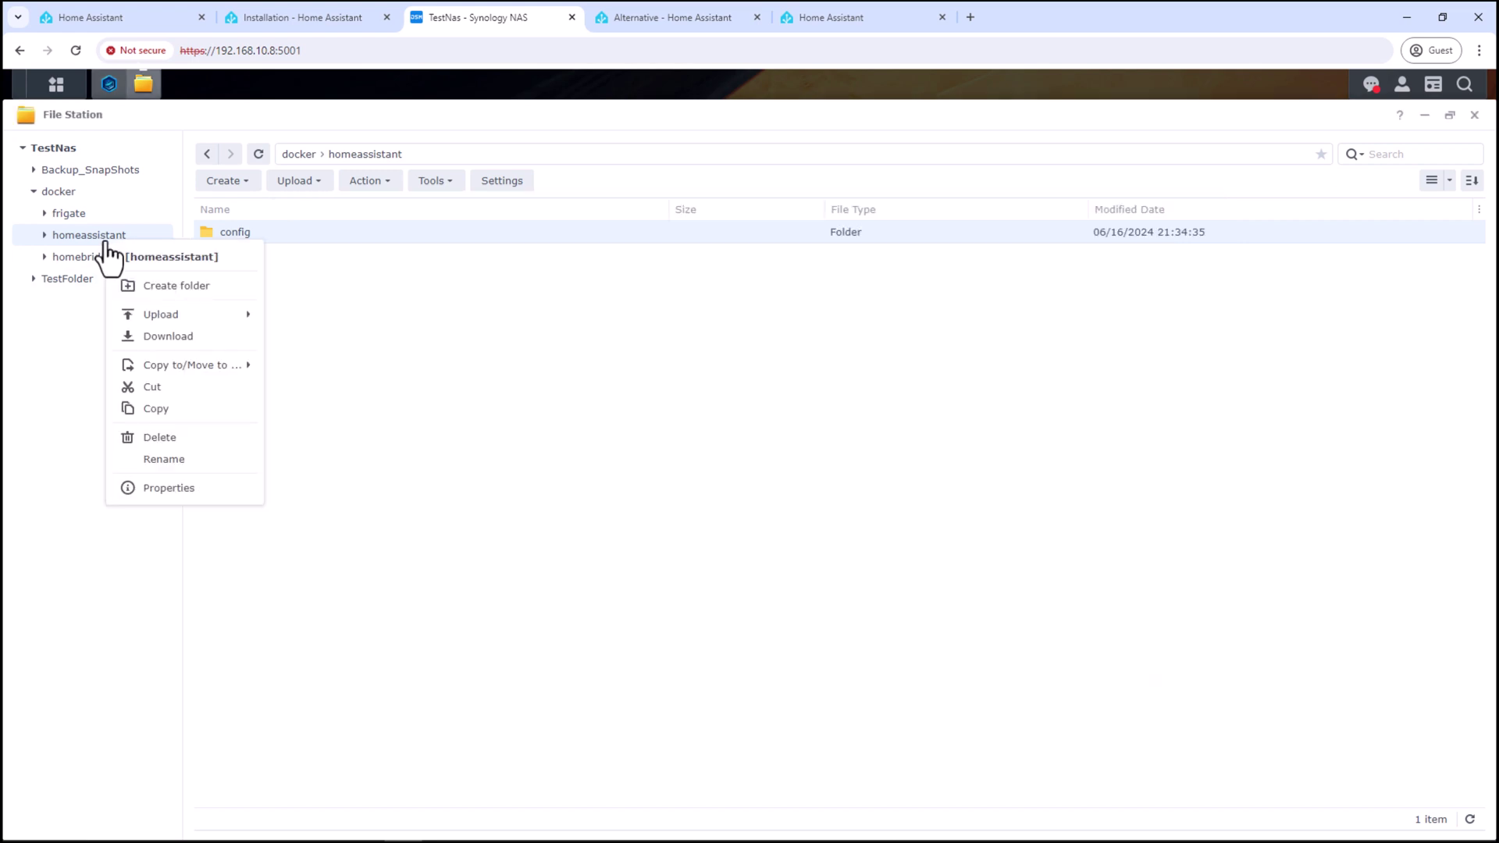
pyautogui.click(195, 493)
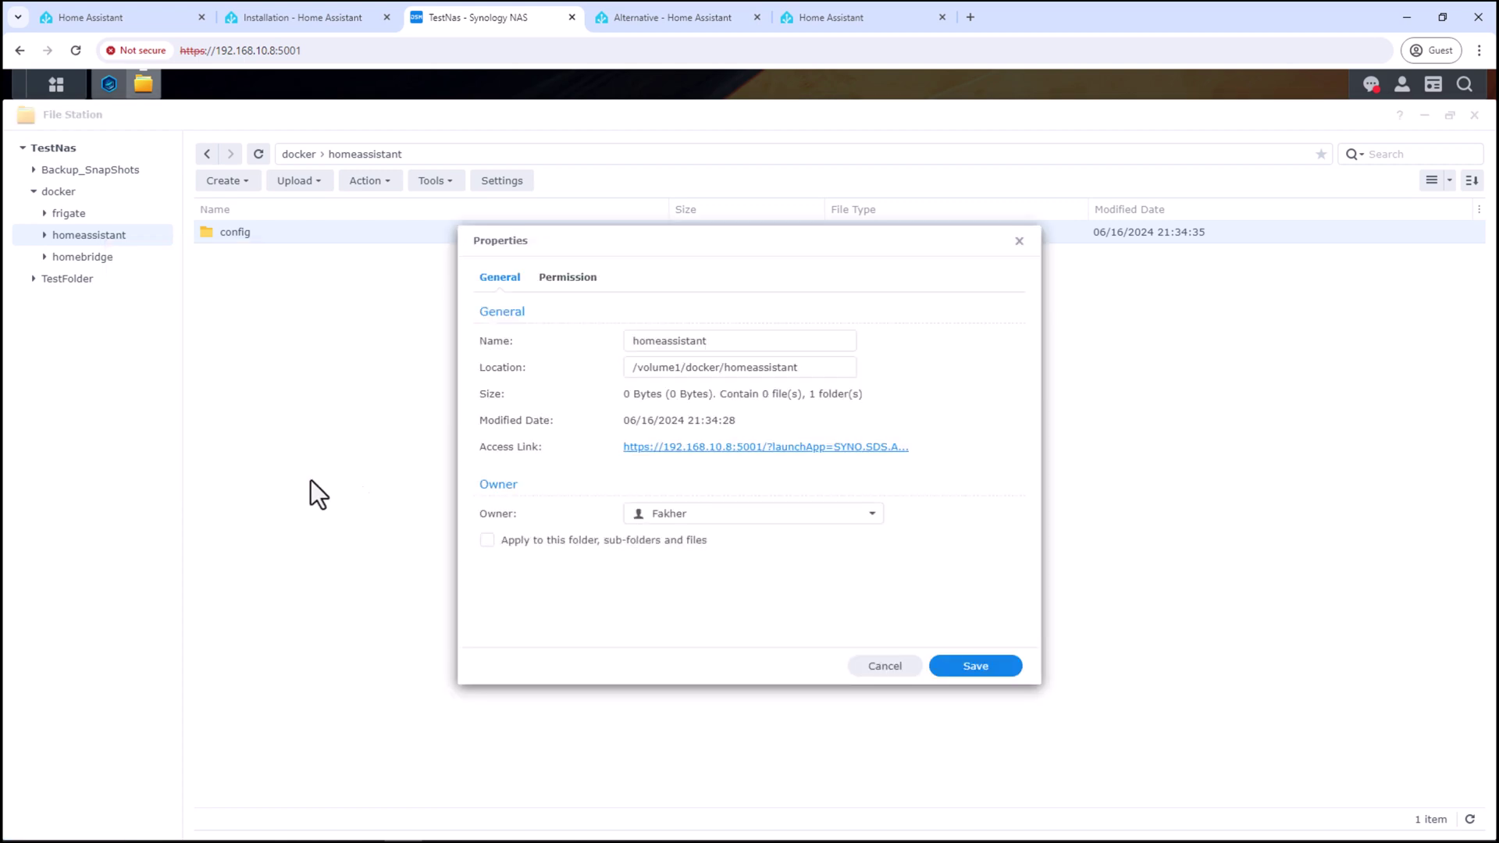
pyautogui.moveTo(802, 368); pyautogui.dragTo(630, 371)
pyautogui.hotkey('ctrl', 'c')
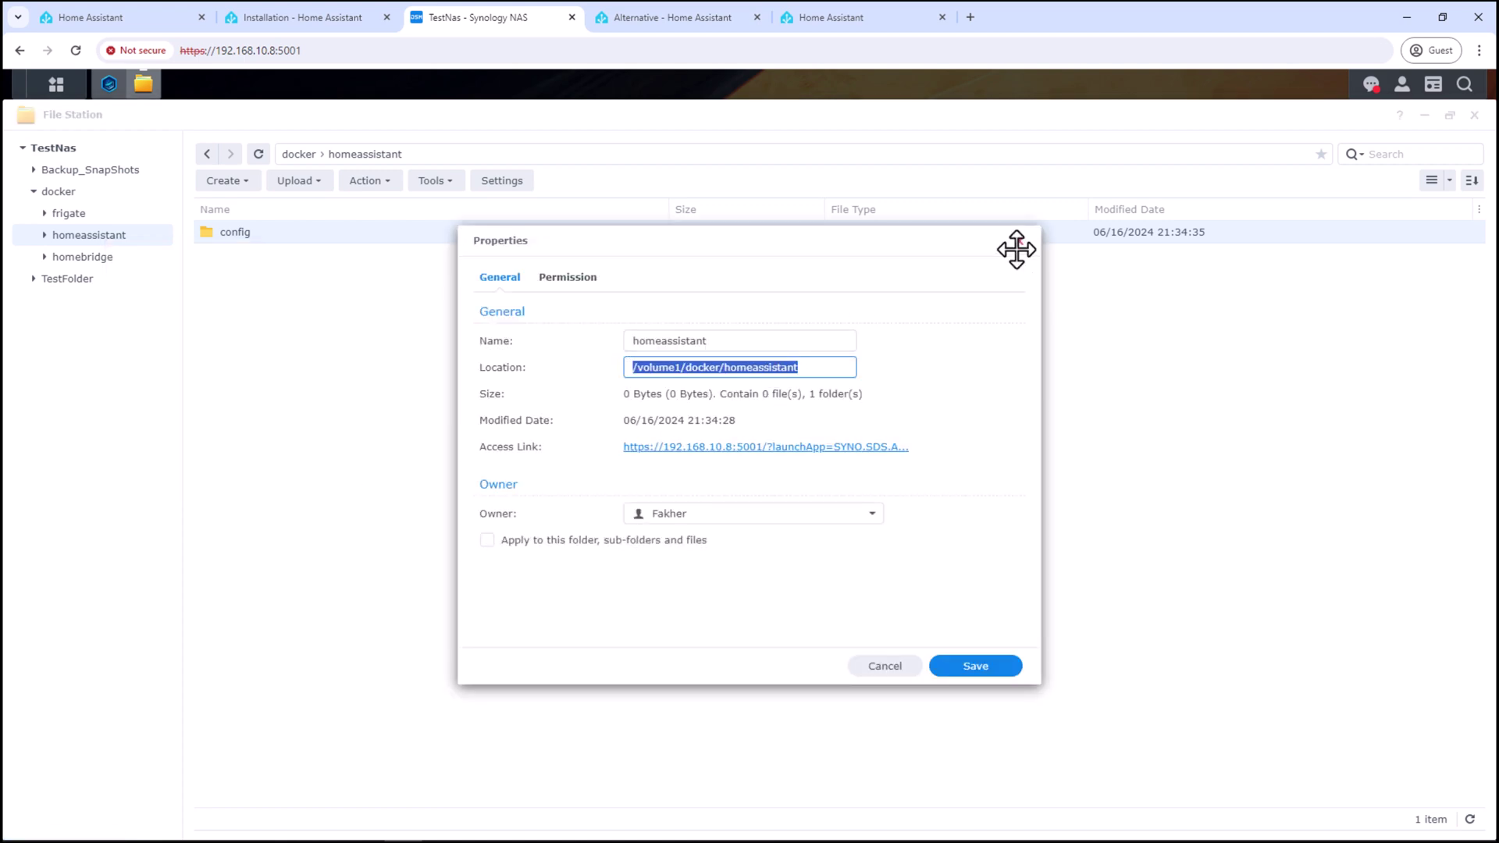
pyautogui.click(1019, 241)
pyautogui.click(108, 83)
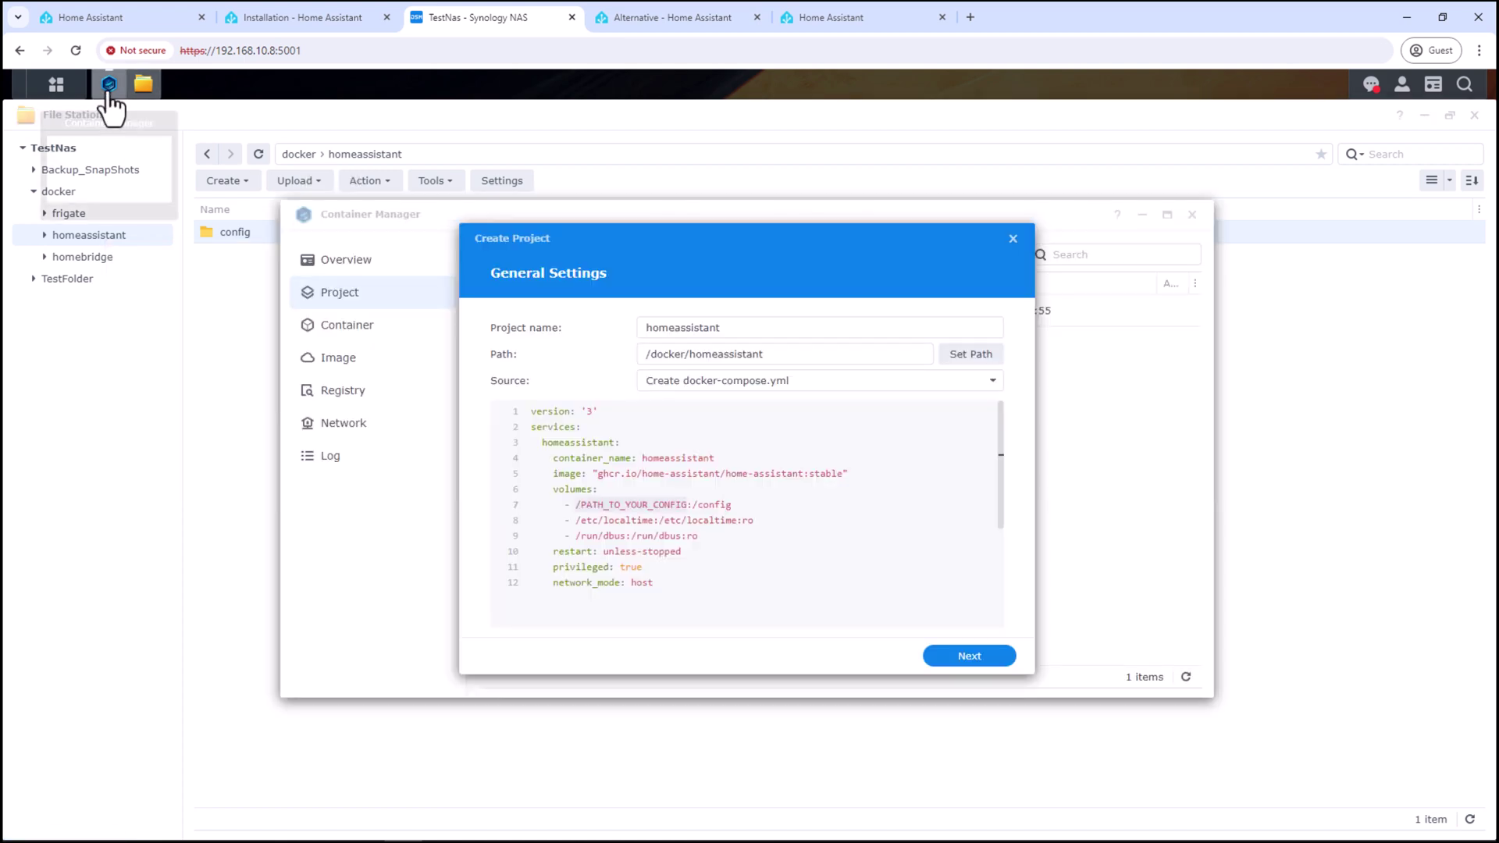
# Replace /PATH_TO_YOUR_CONFIG on line 7 with /volume1/docker/homeassistant mapped to /config
pyautogui.doubleClick(684, 504)
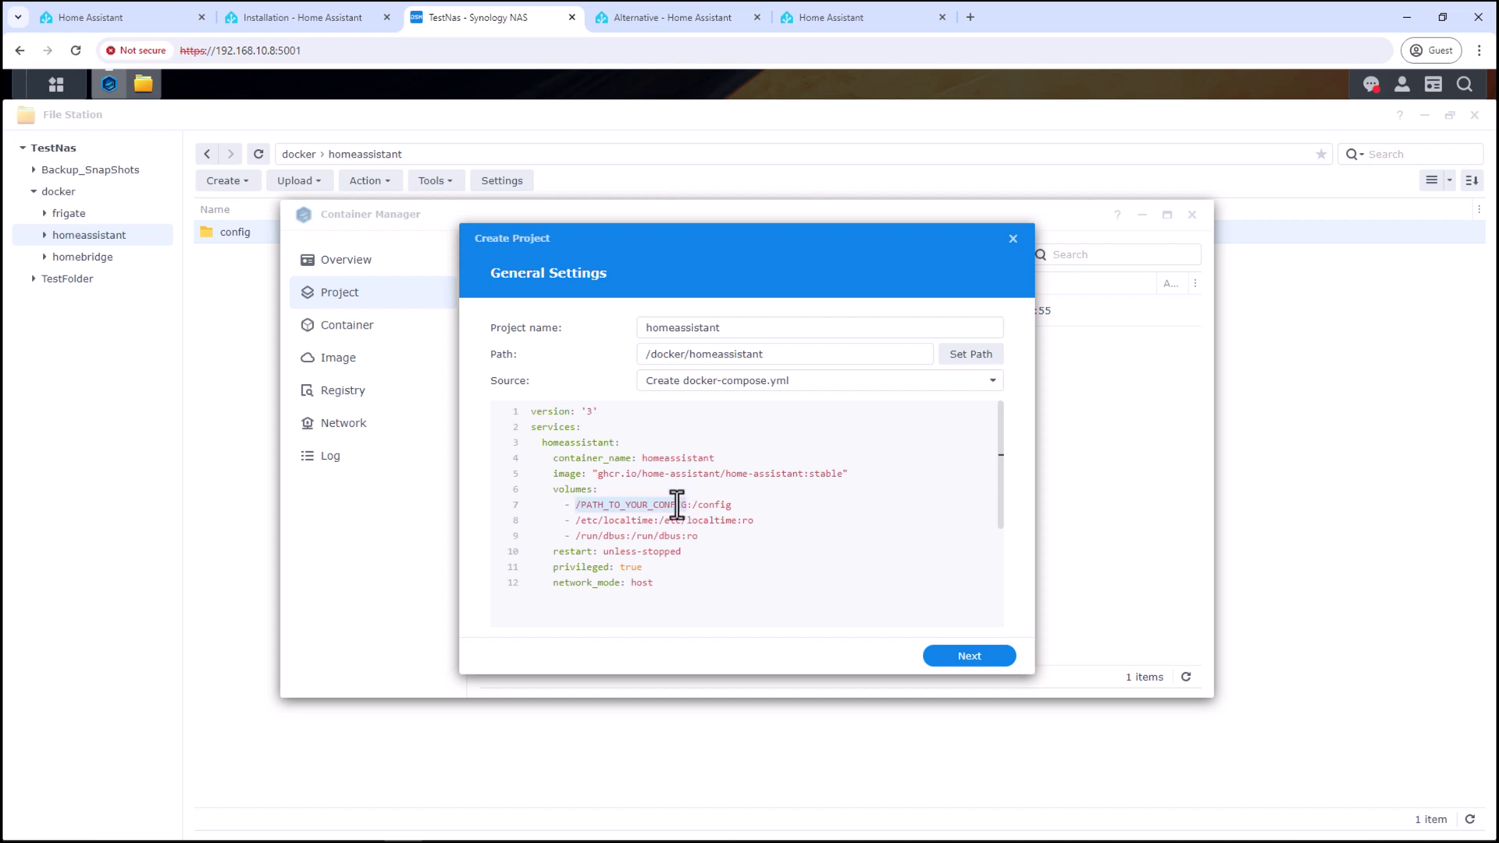
pyautogui.moveTo(685, 505); pyautogui.dragTo(694, 508)
pyautogui.press('Delete')
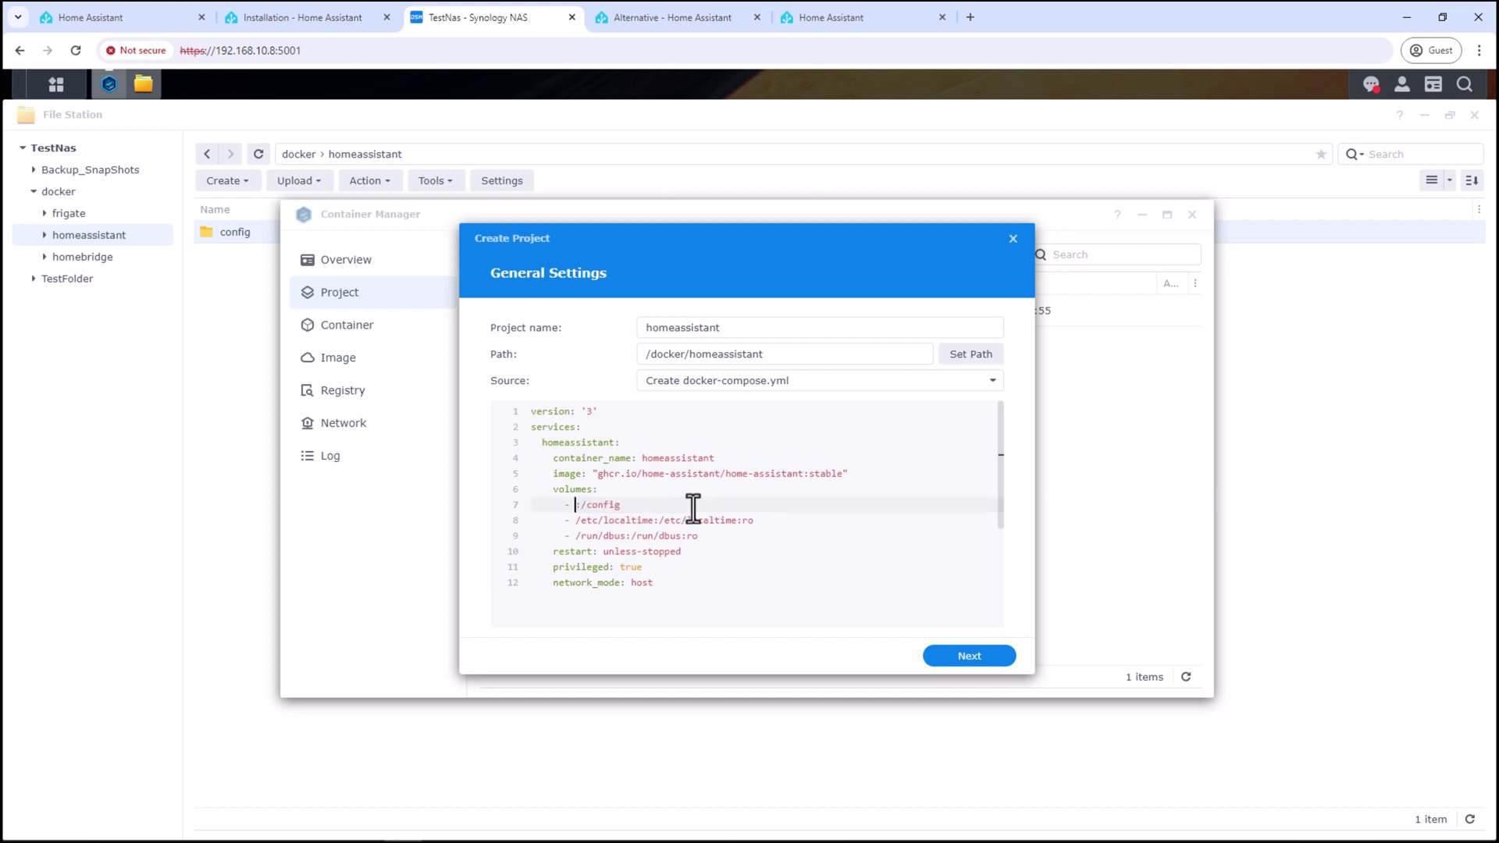
pyautogui.hotkey('ctrl', 'z')
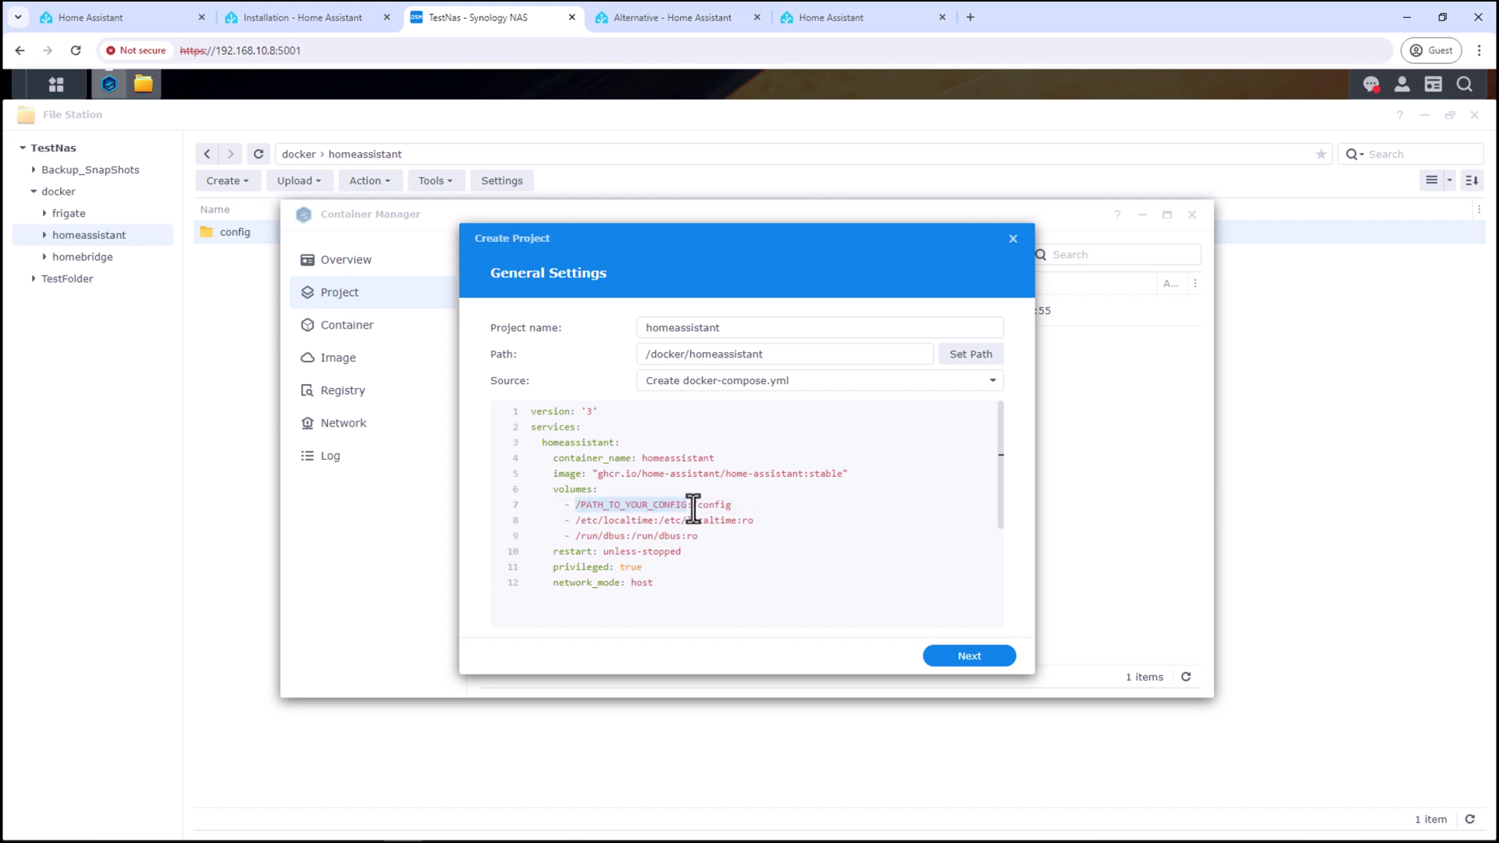
pyautogui.press('Delete')
pyautogui.hotkey('ctrl', 'v')
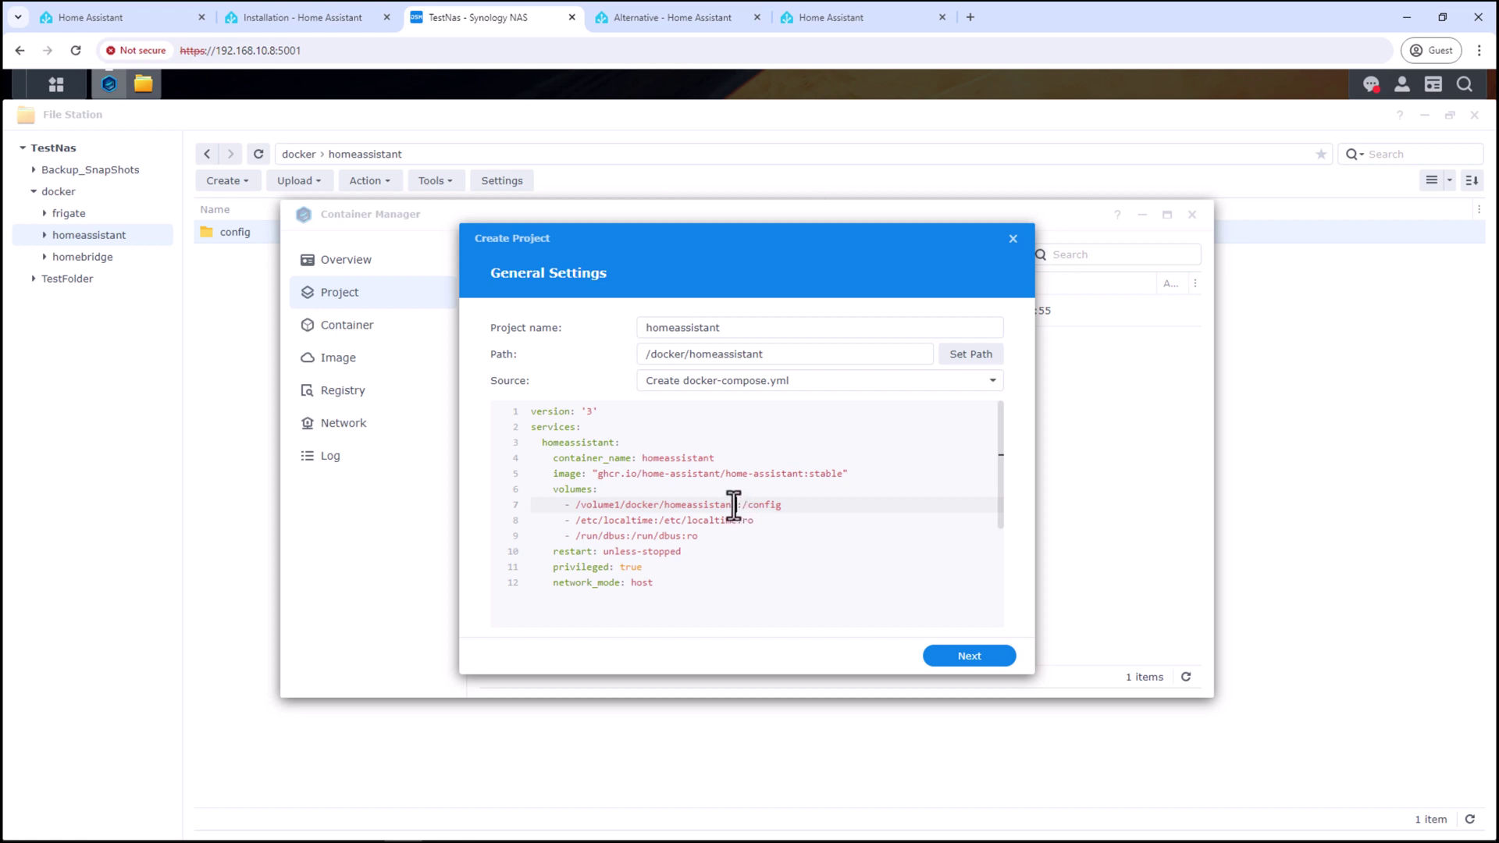
pyautogui.moveTo(737, 505); pyautogui.dragTo(580, 504)
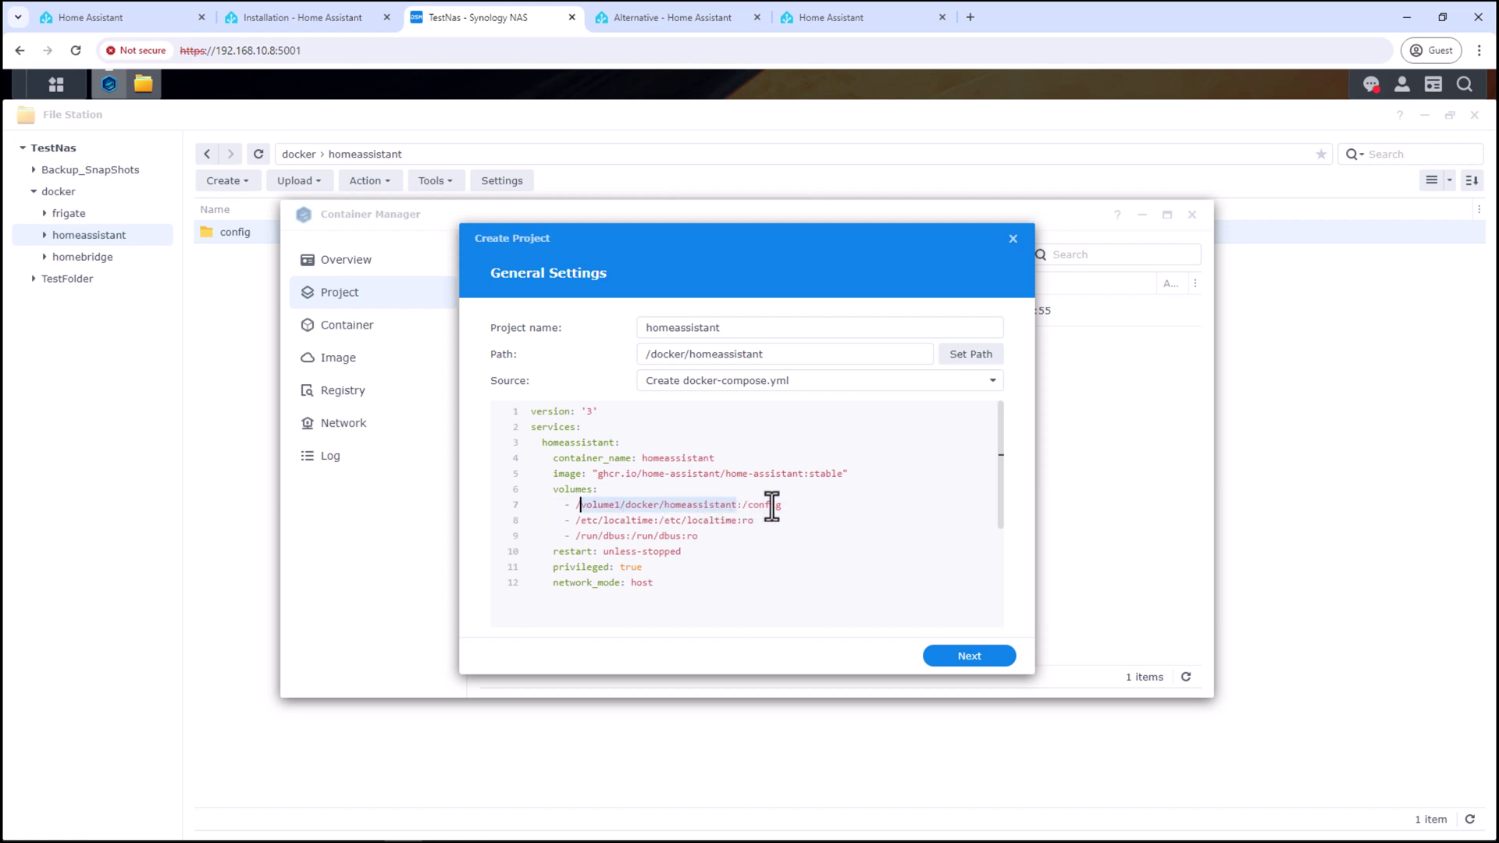
pyautogui.moveTo(742, 504); pyautogui.dragTo(779, 511)
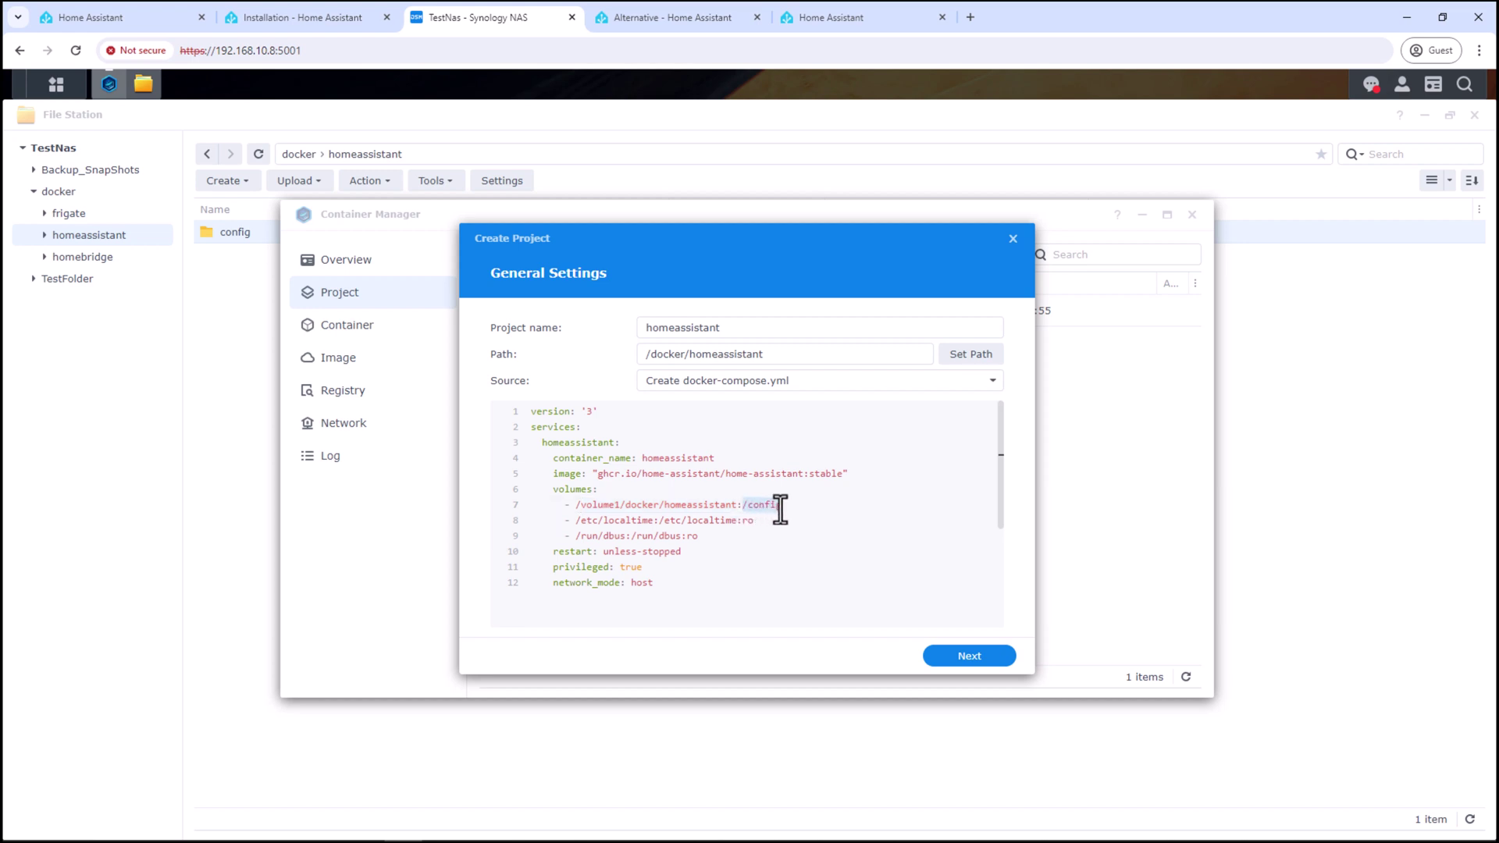
# Finish the project wizard, build and start the homeassistant project, then dismiss the build output
pyautogui.click(750, 524)
pyautogui.click(723, 568)
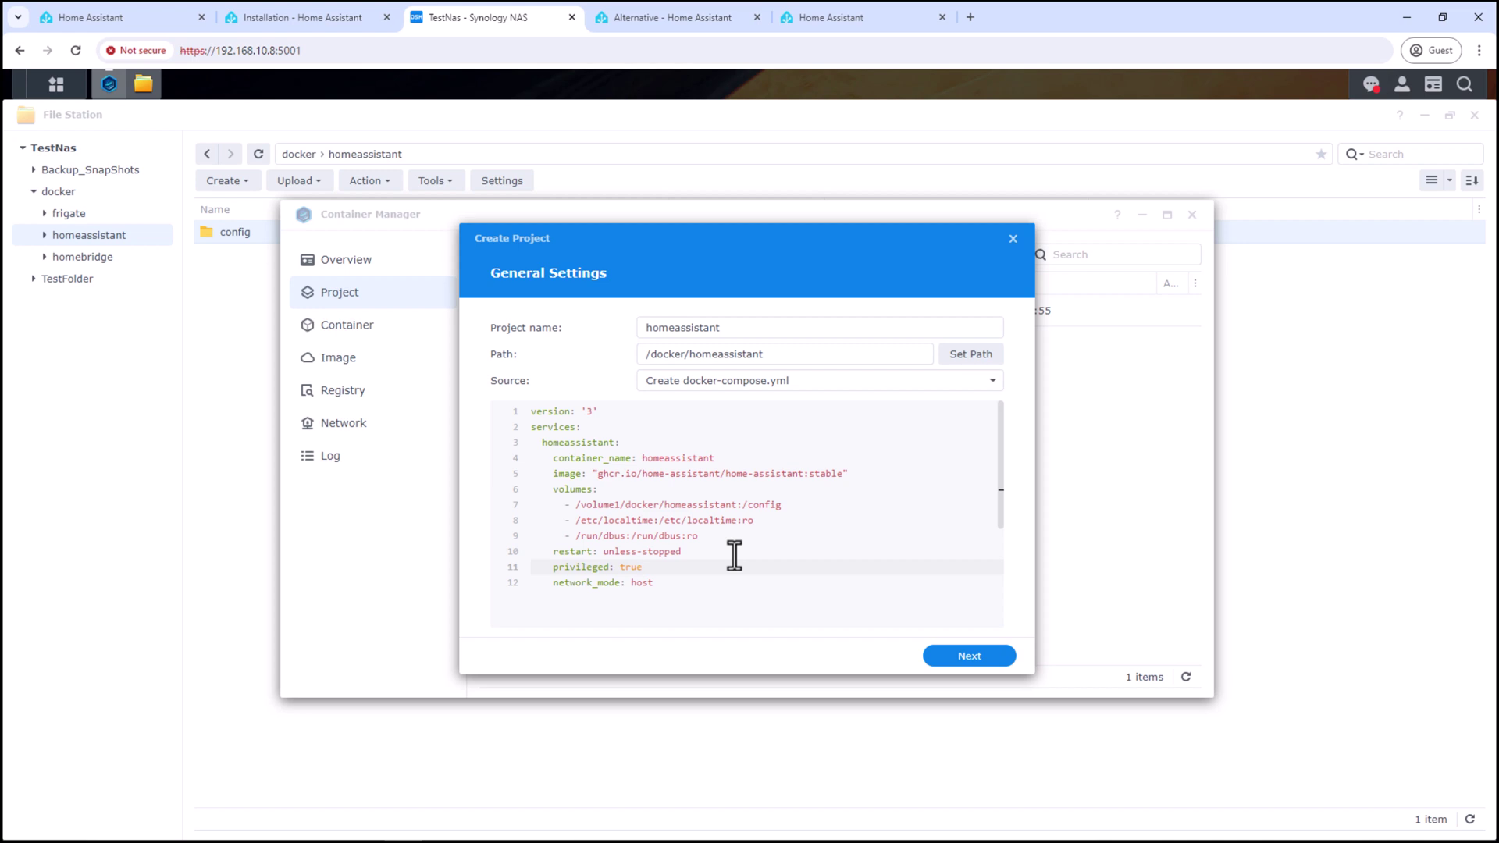
pyautogui.click(964, 662)
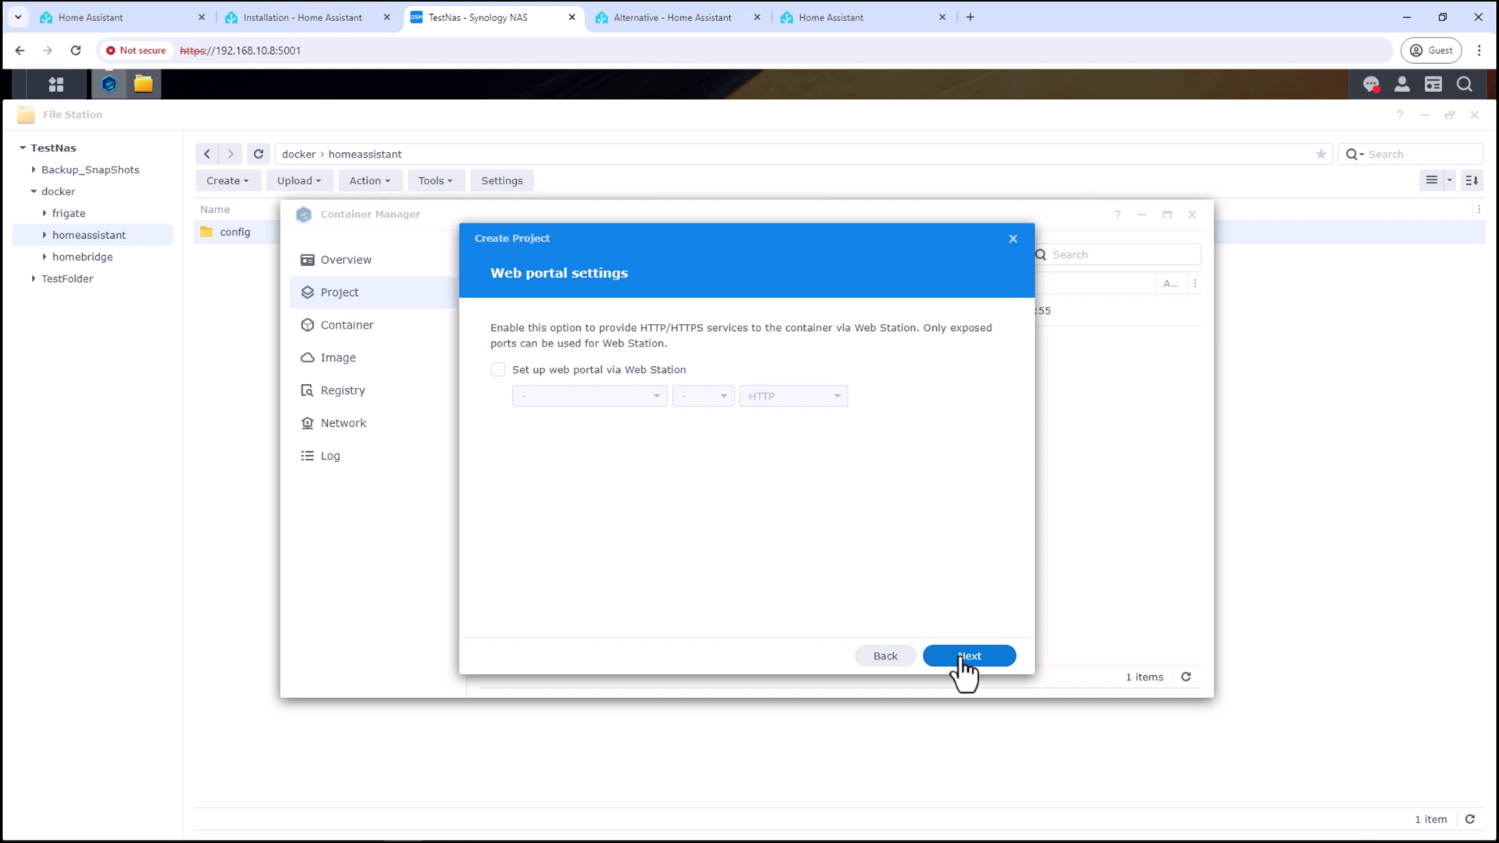
pyautogui.click(963, 661)
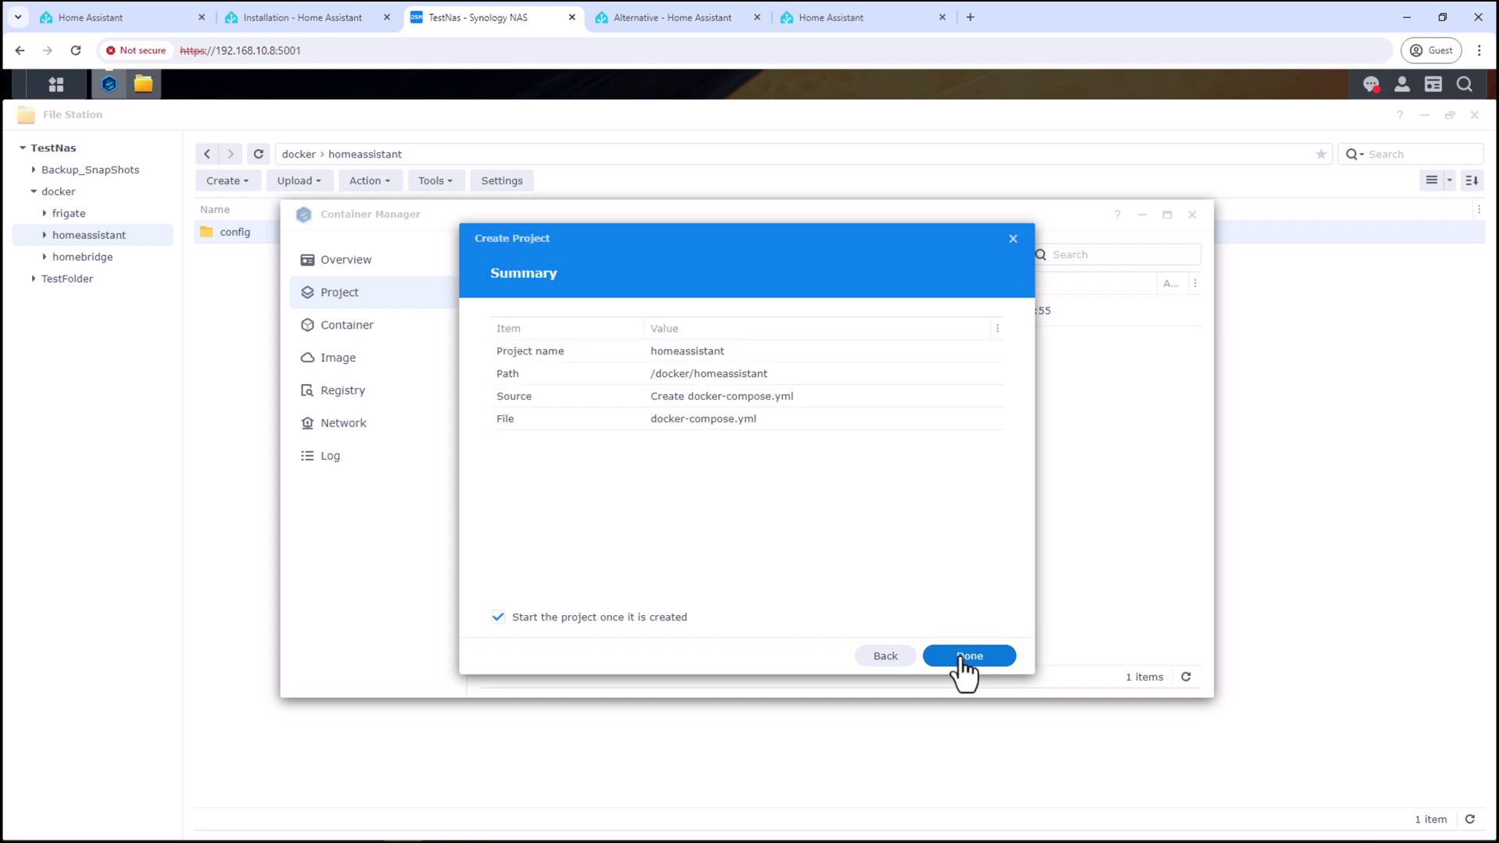
pyautogui.click(969, 658)
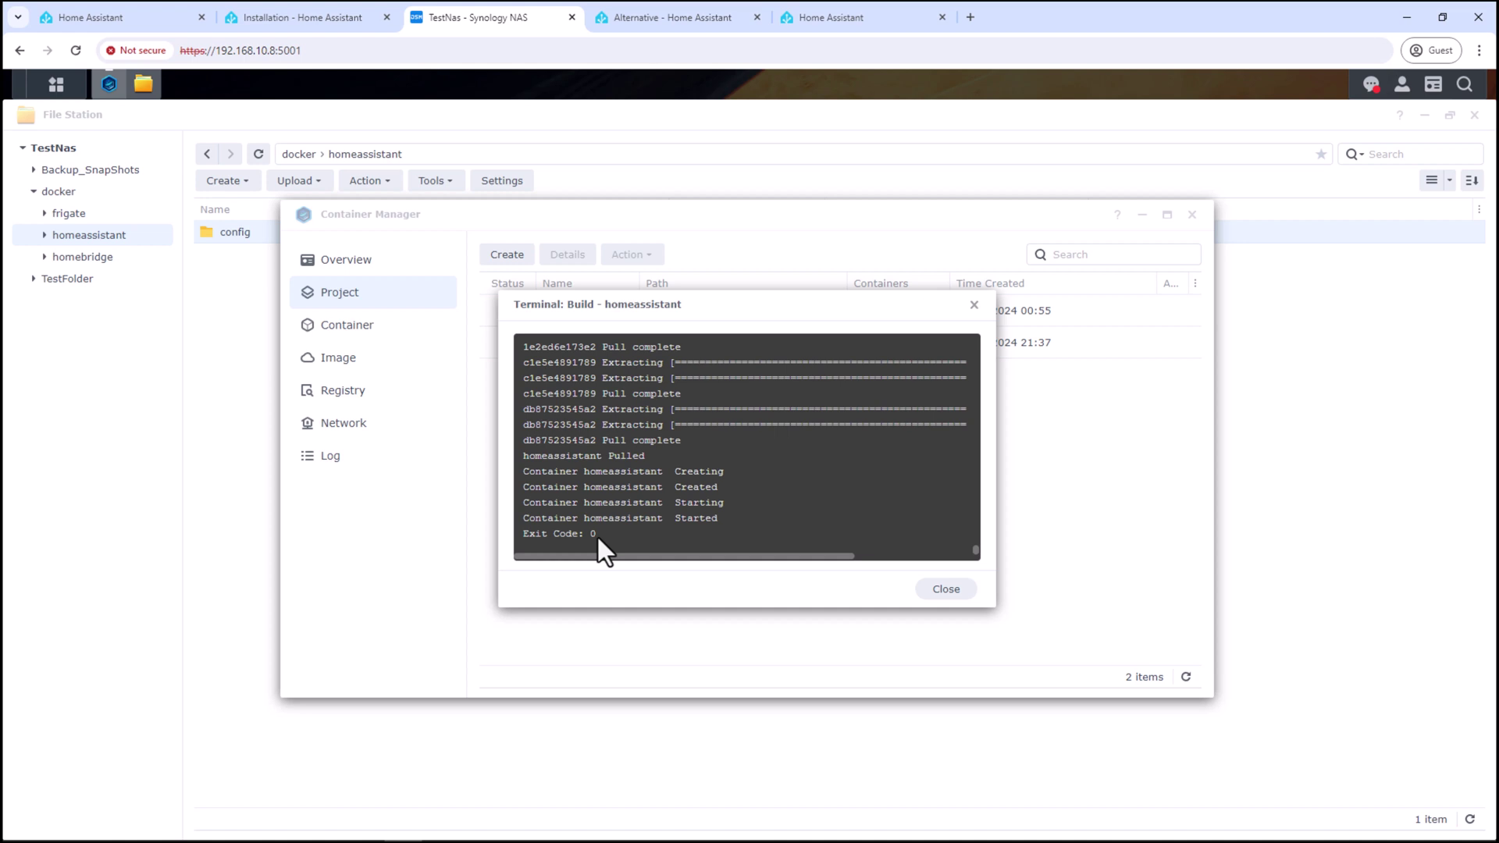
pyautogui.click(946, 591)
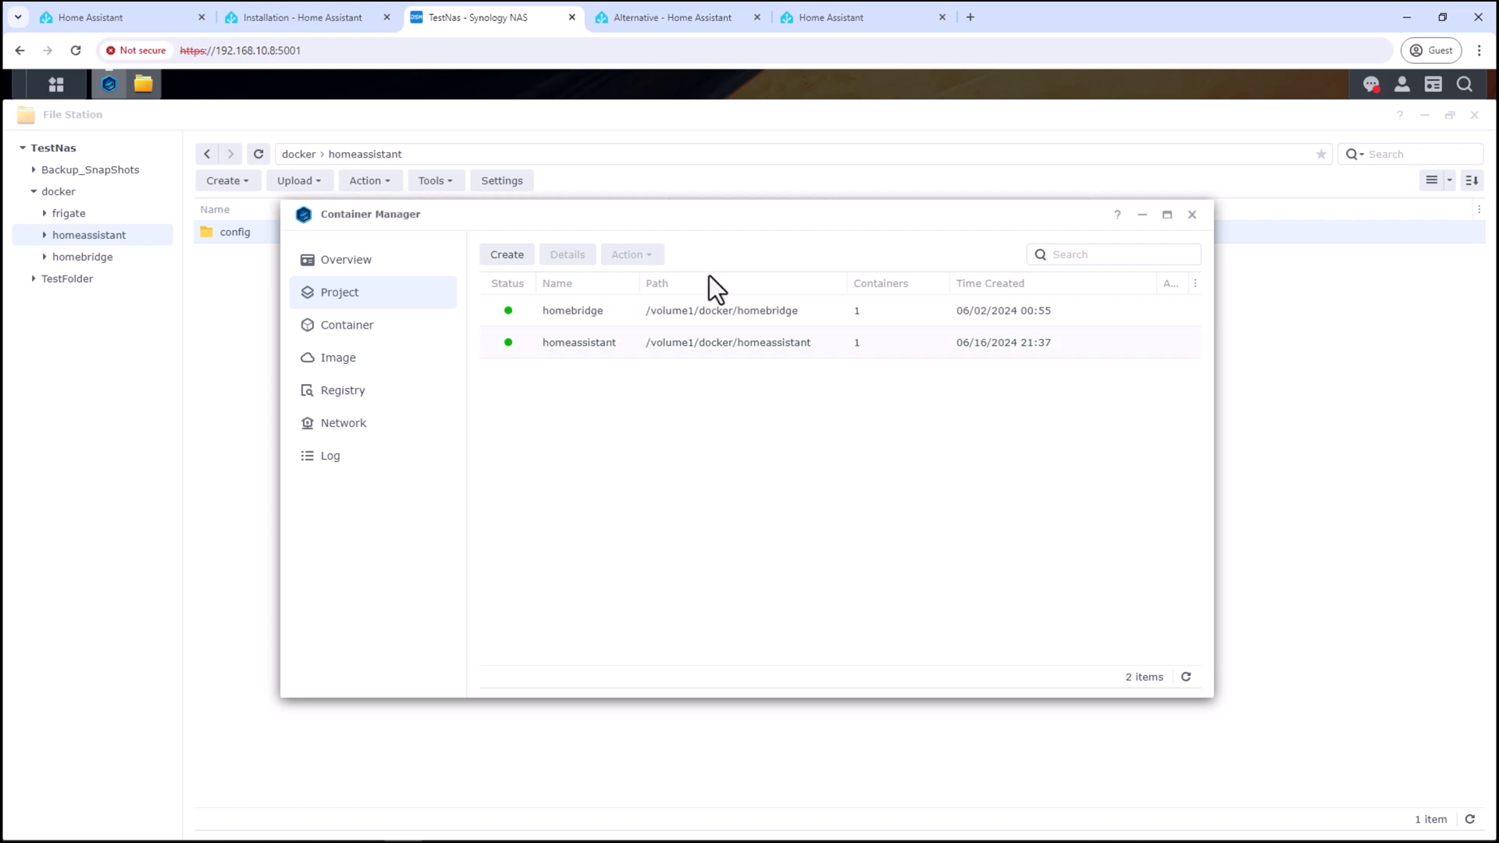
# Load Home Assistant at 192.168.10.8:8123 in a new browser tab
pyautogui.click(691, 18)
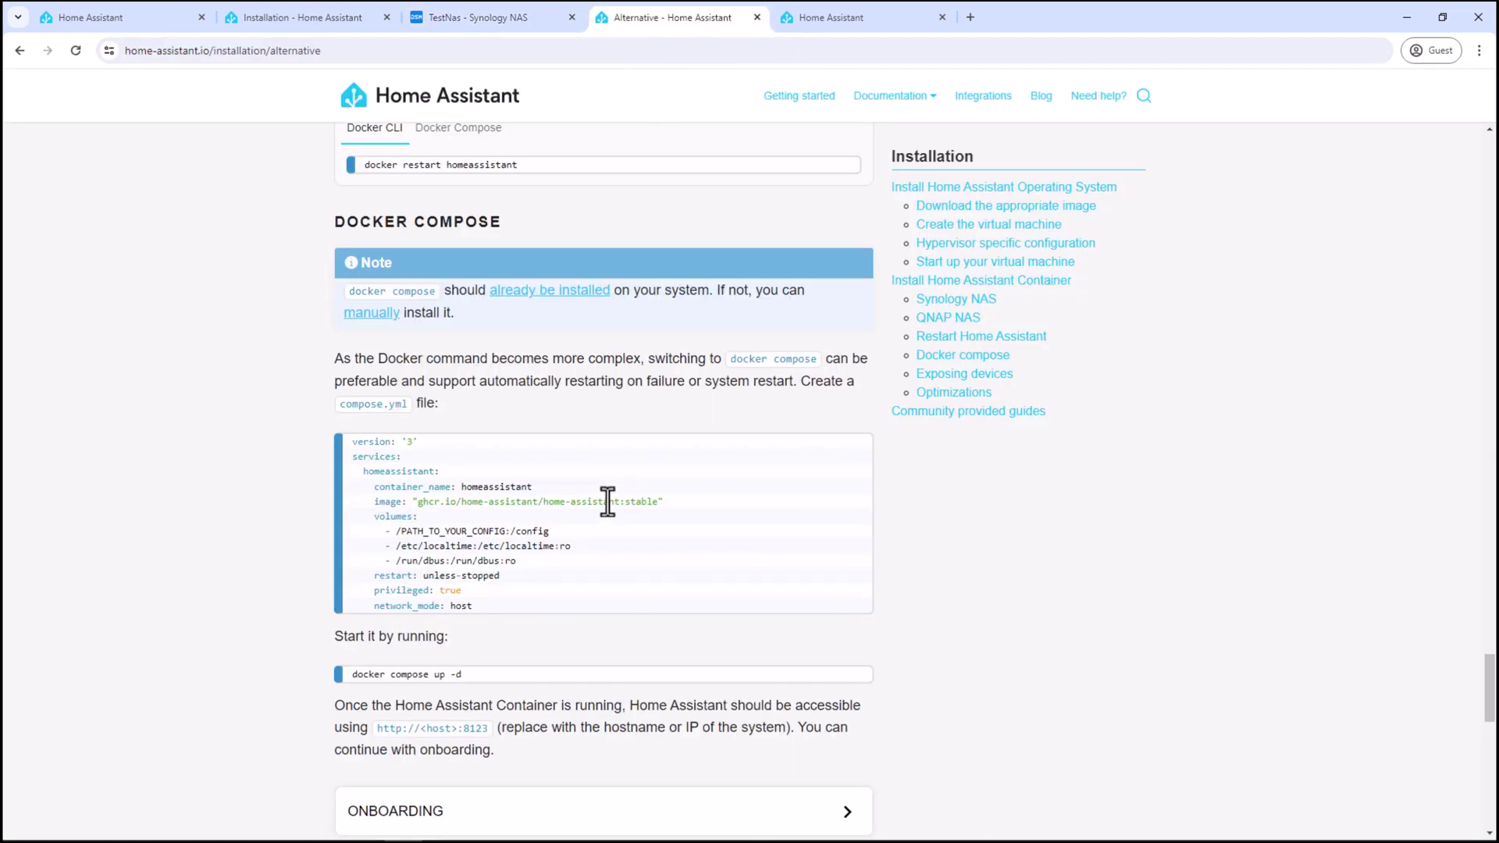
pyautogui.scroll(-1, 618, 572)
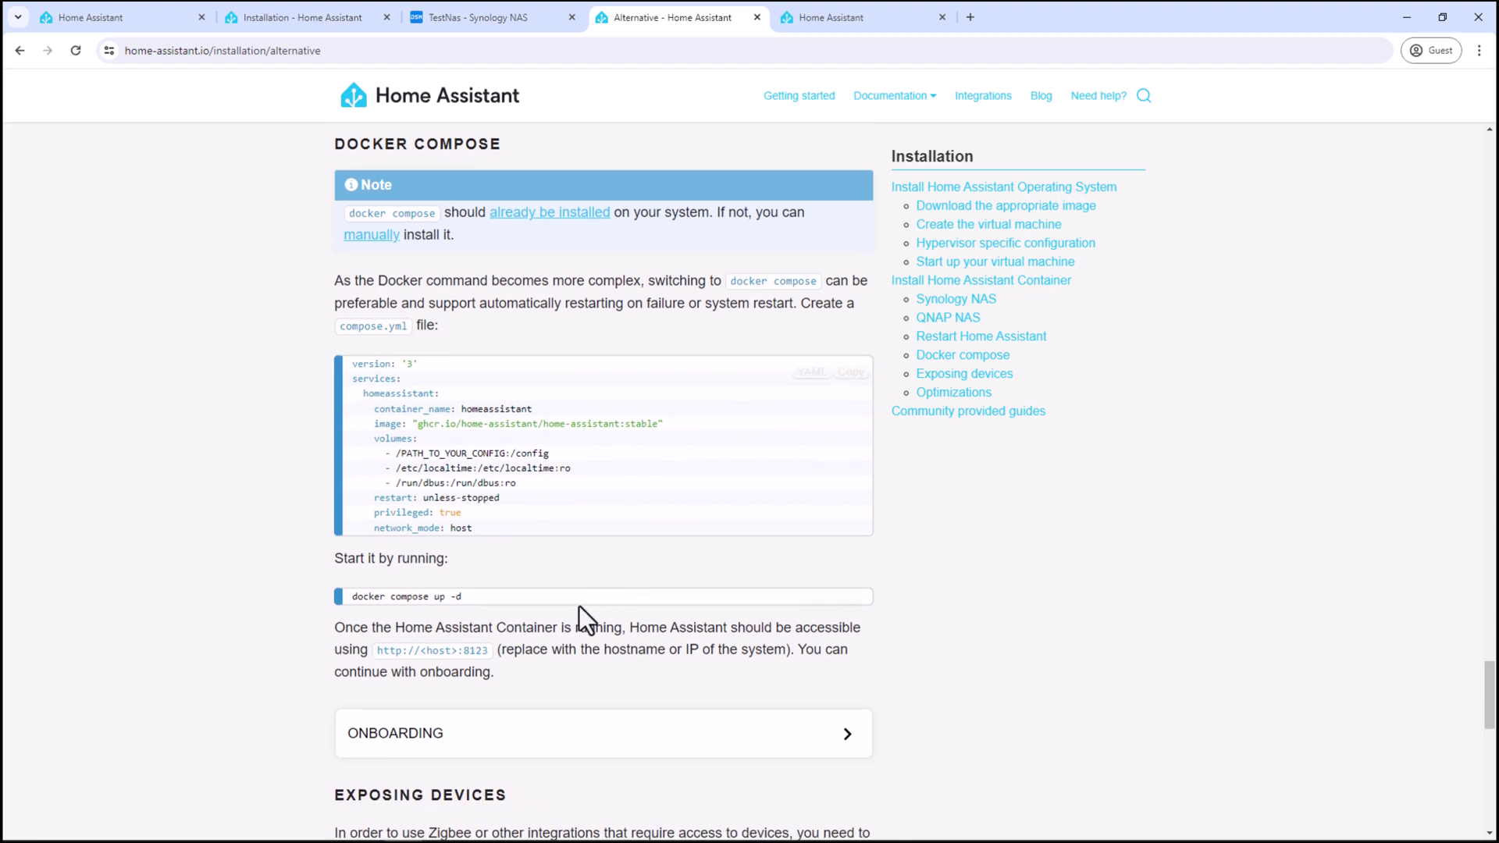
pyautogui.scroll(-1, 574, 609)
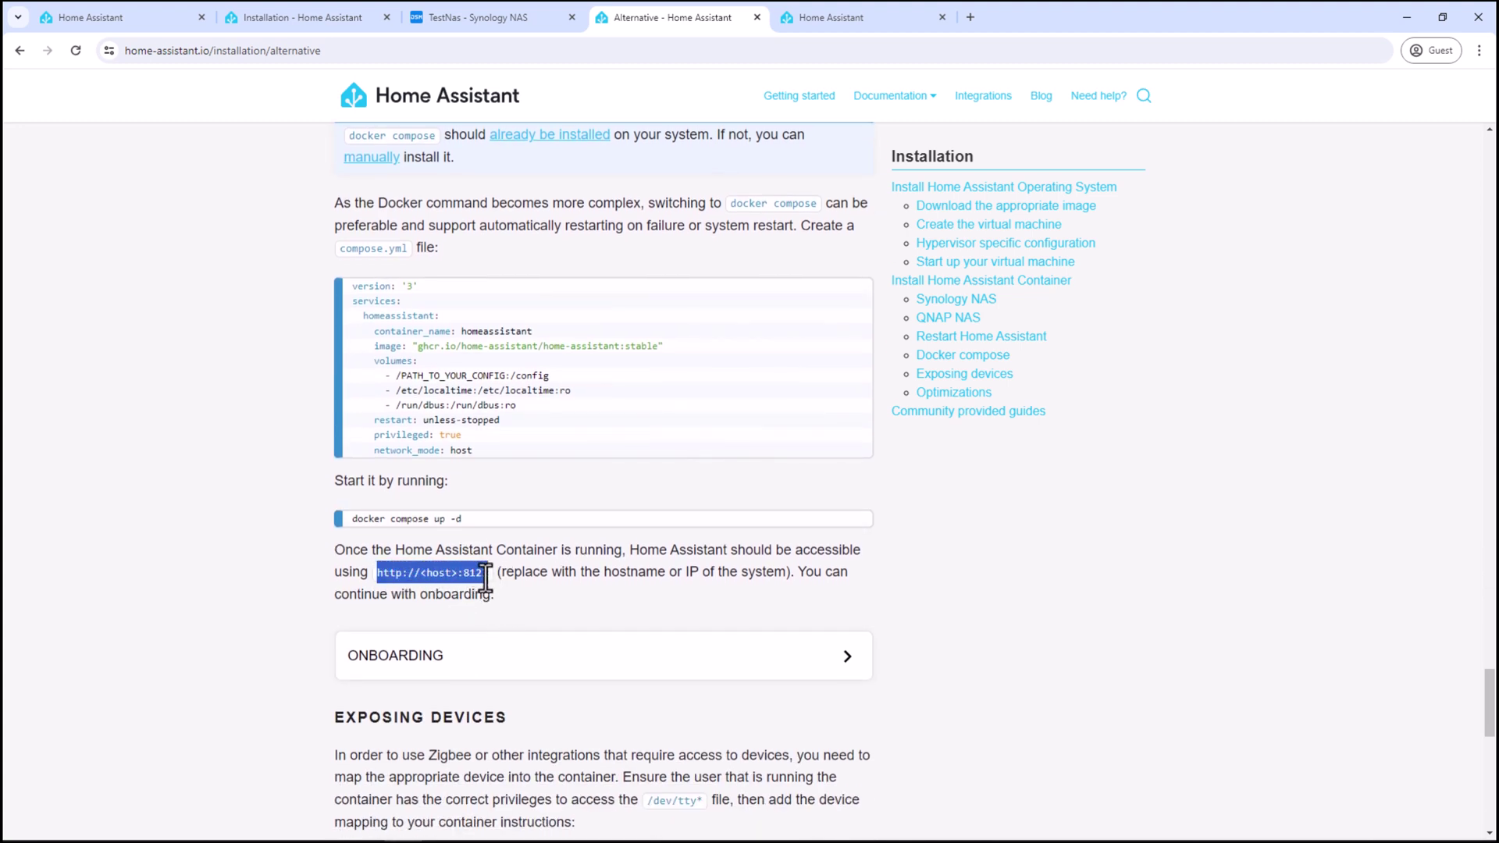
pyautogui.click(574, 586)
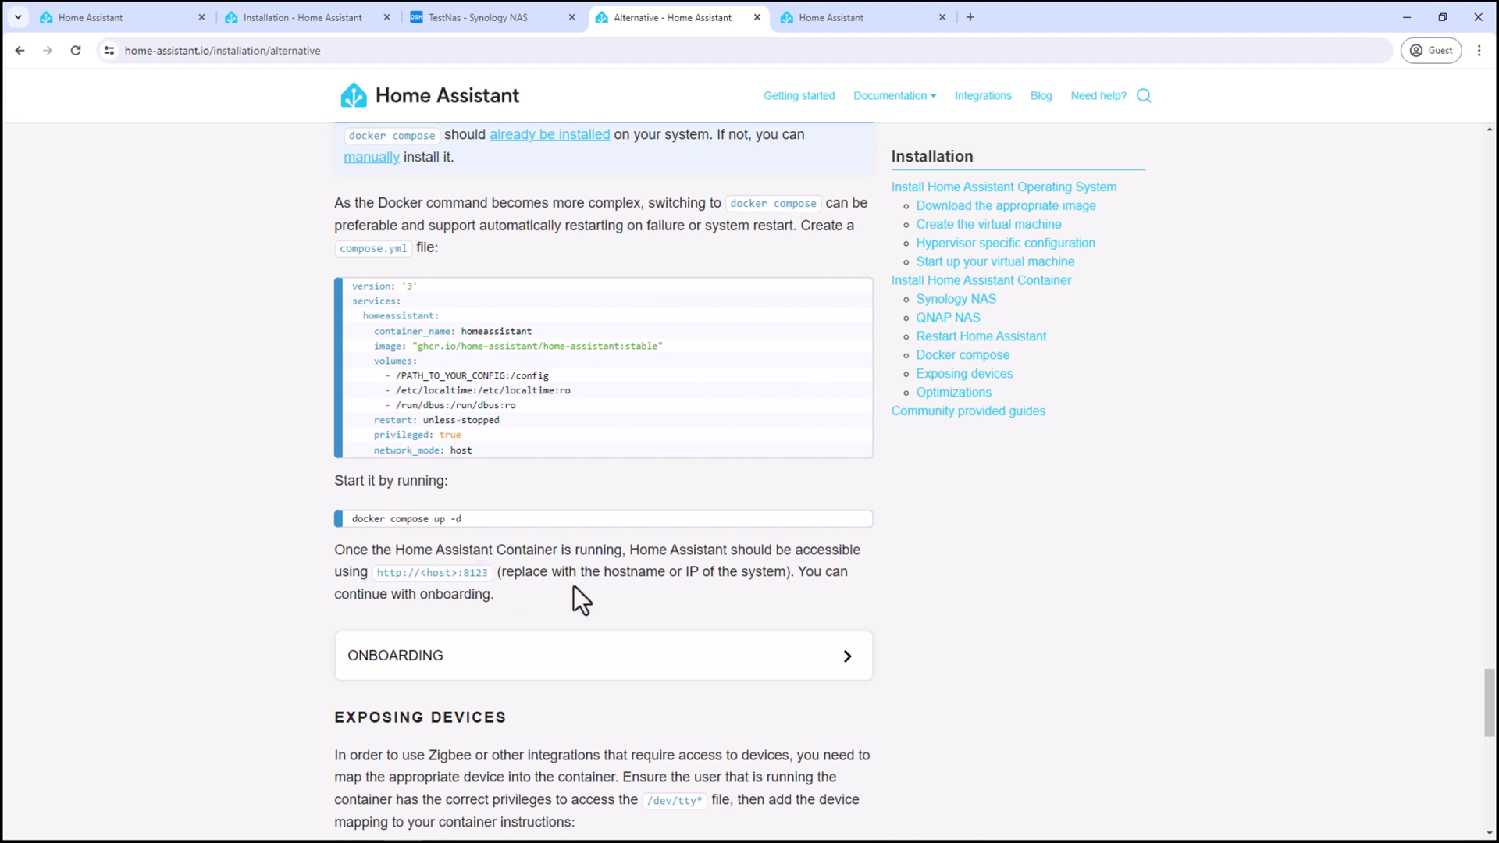
pyautogui.click(970, 16)
pyautogui.write('192.168.1')
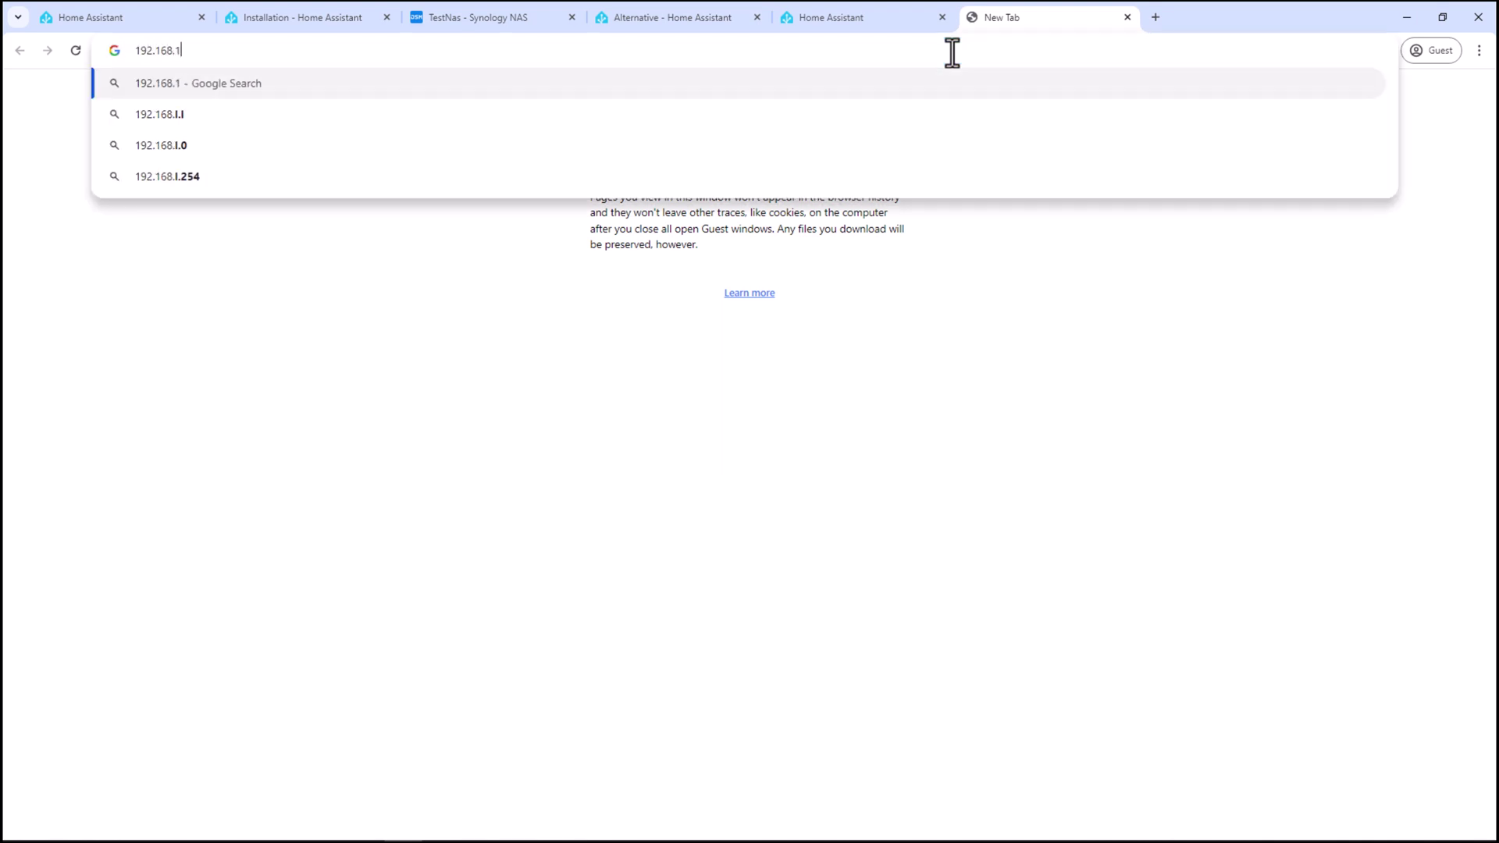
pyautogui.write('0.8:8123')
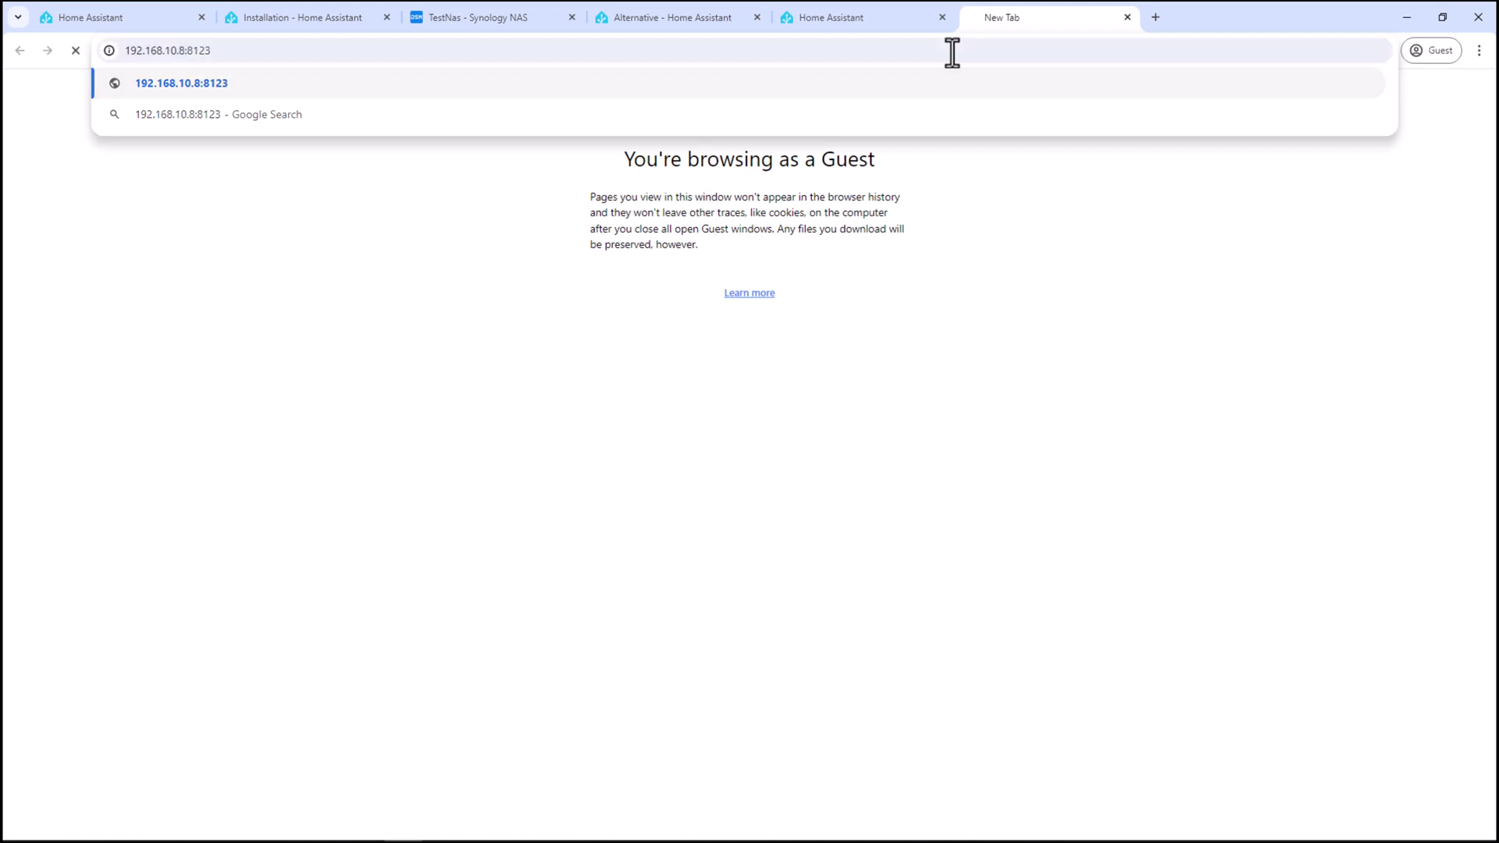
pyautogui.write('3/onboarding.html')
pyautogui.press('Return')
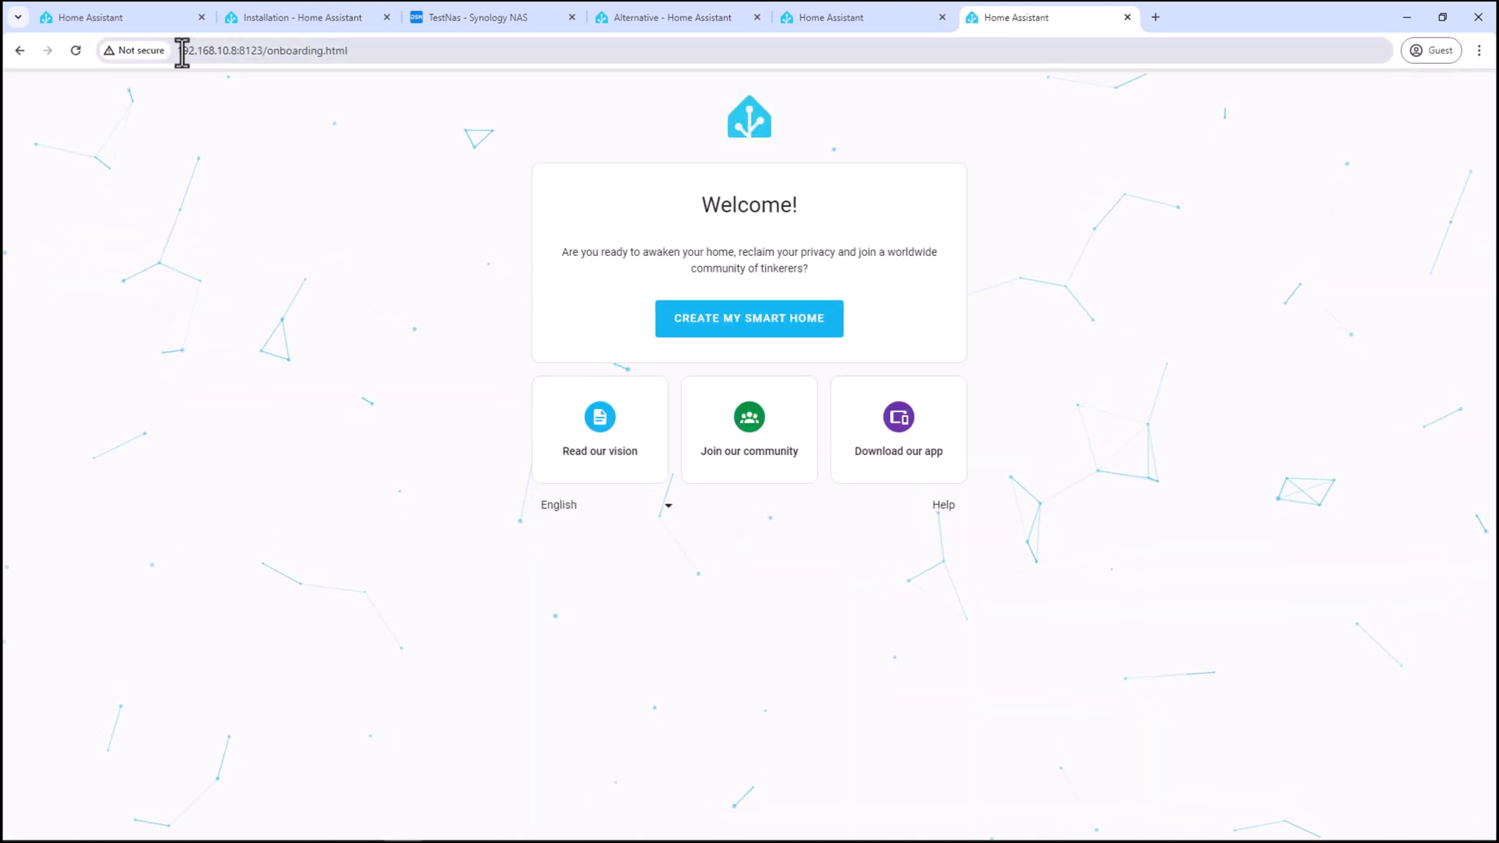
# Create the ThinkSmartHome user (username thinksmarthome) with the password confirmed
pyautogui.click(734, 336)
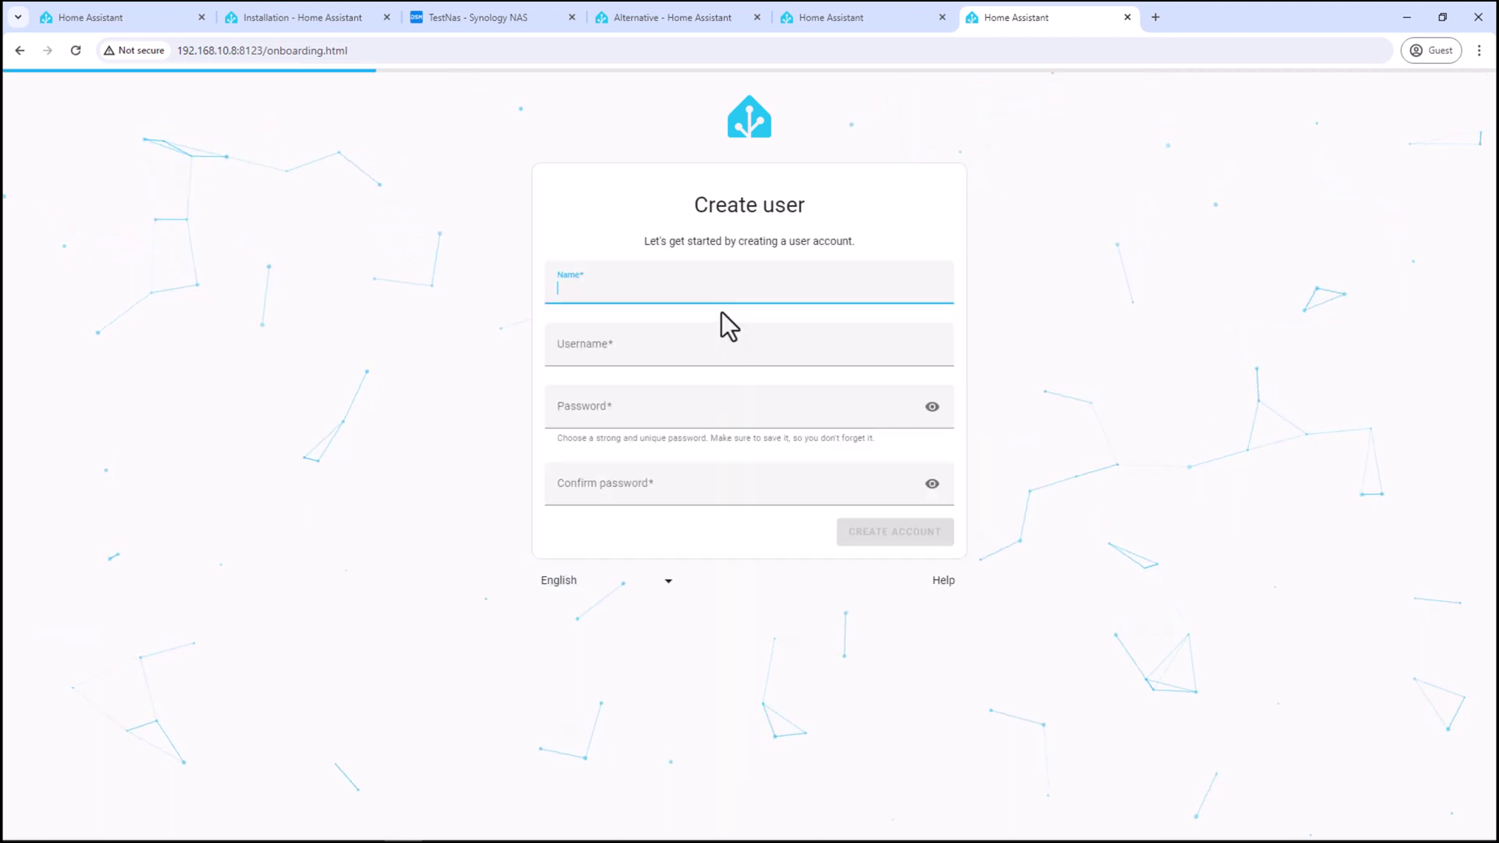
pyautogui.write('ThinkSmar')
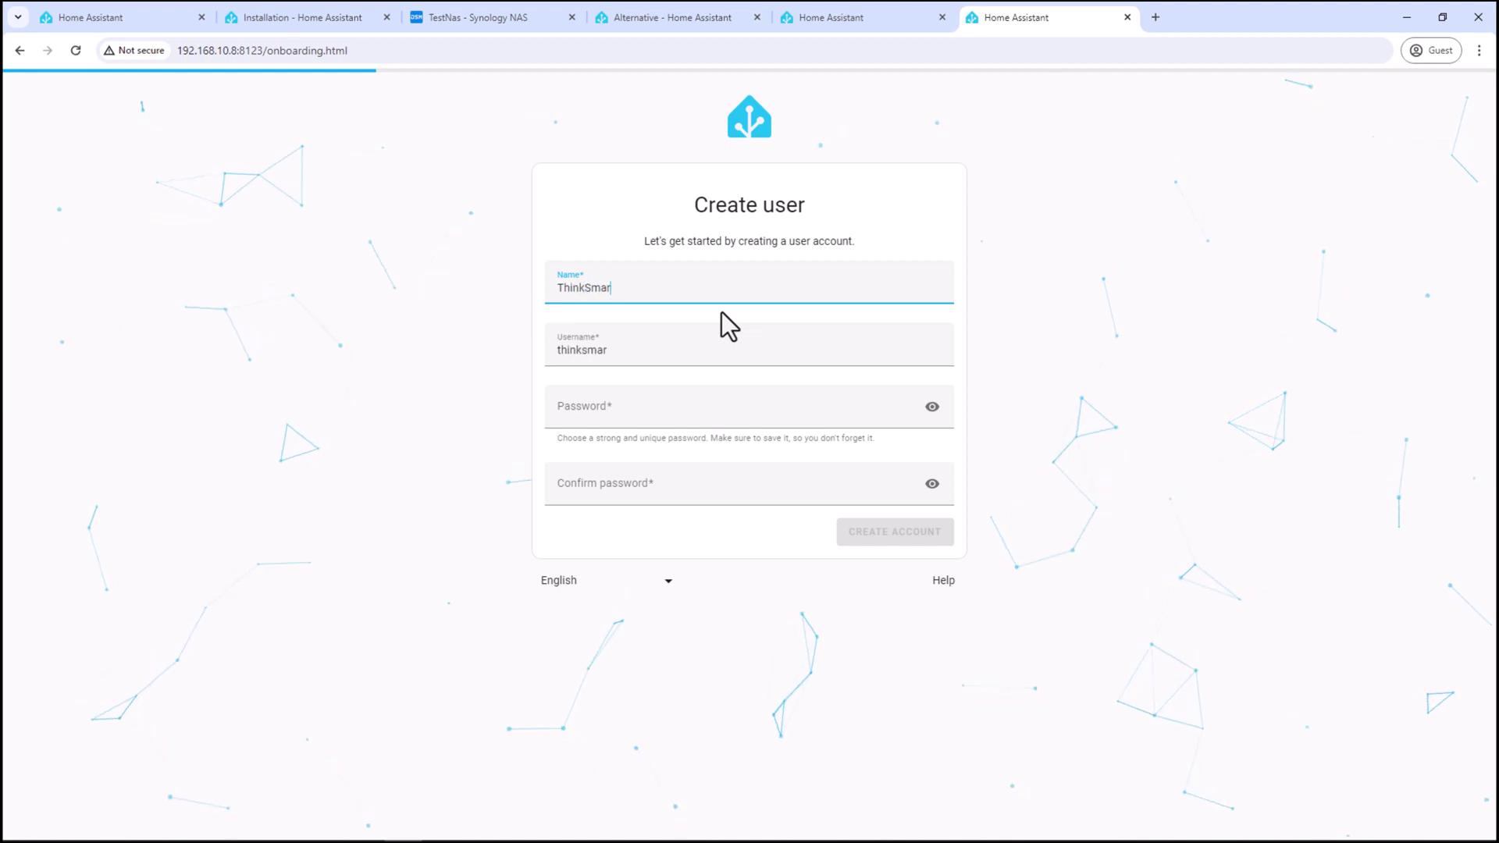
pyautogui.write('tHome')
pyautogui.press('Tab')
pyautogui.press('Tab')
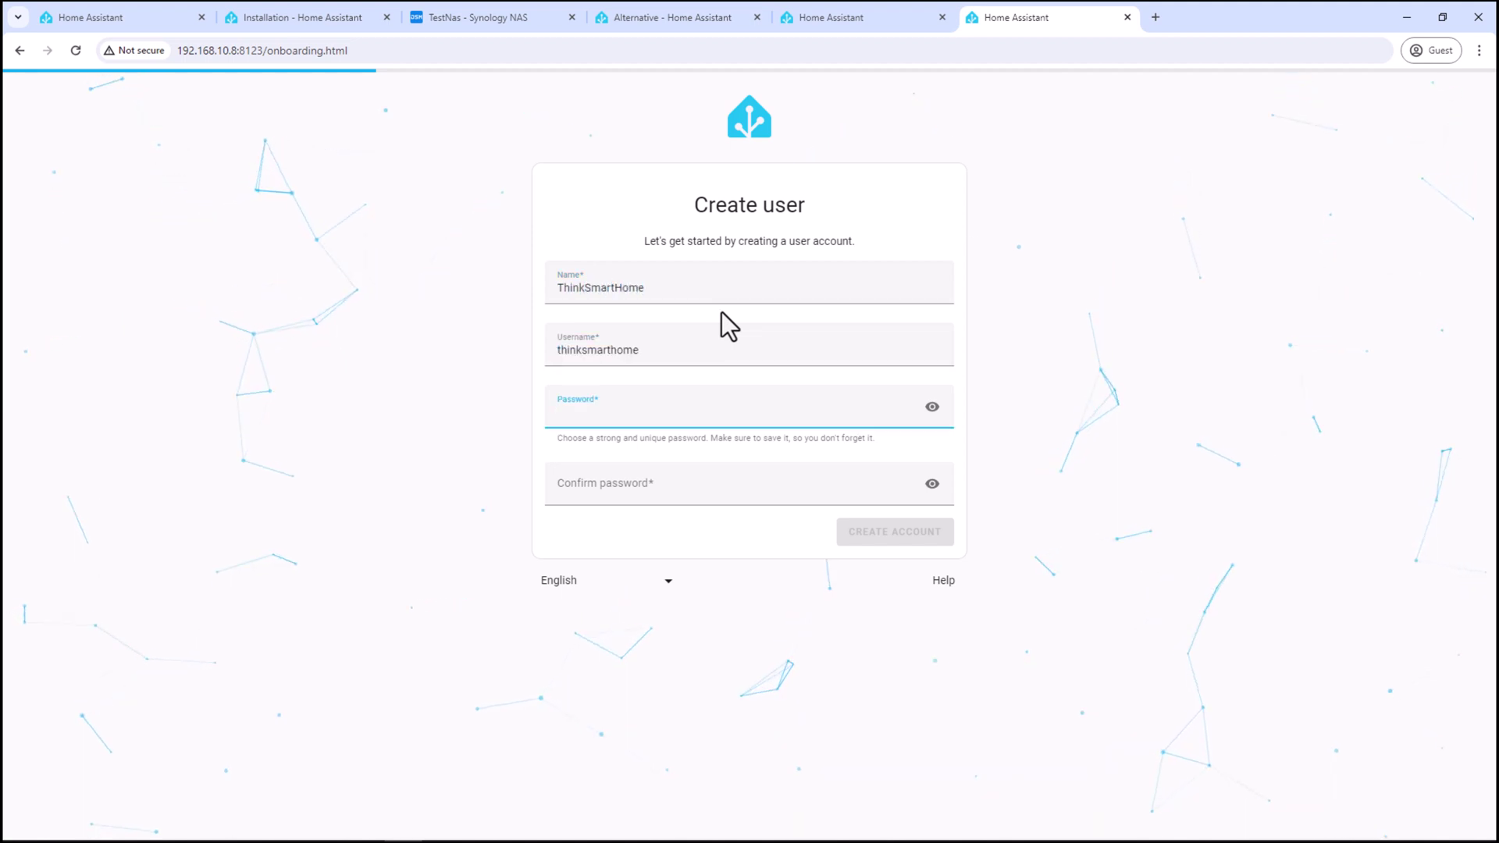
pyautogui.write('*************')
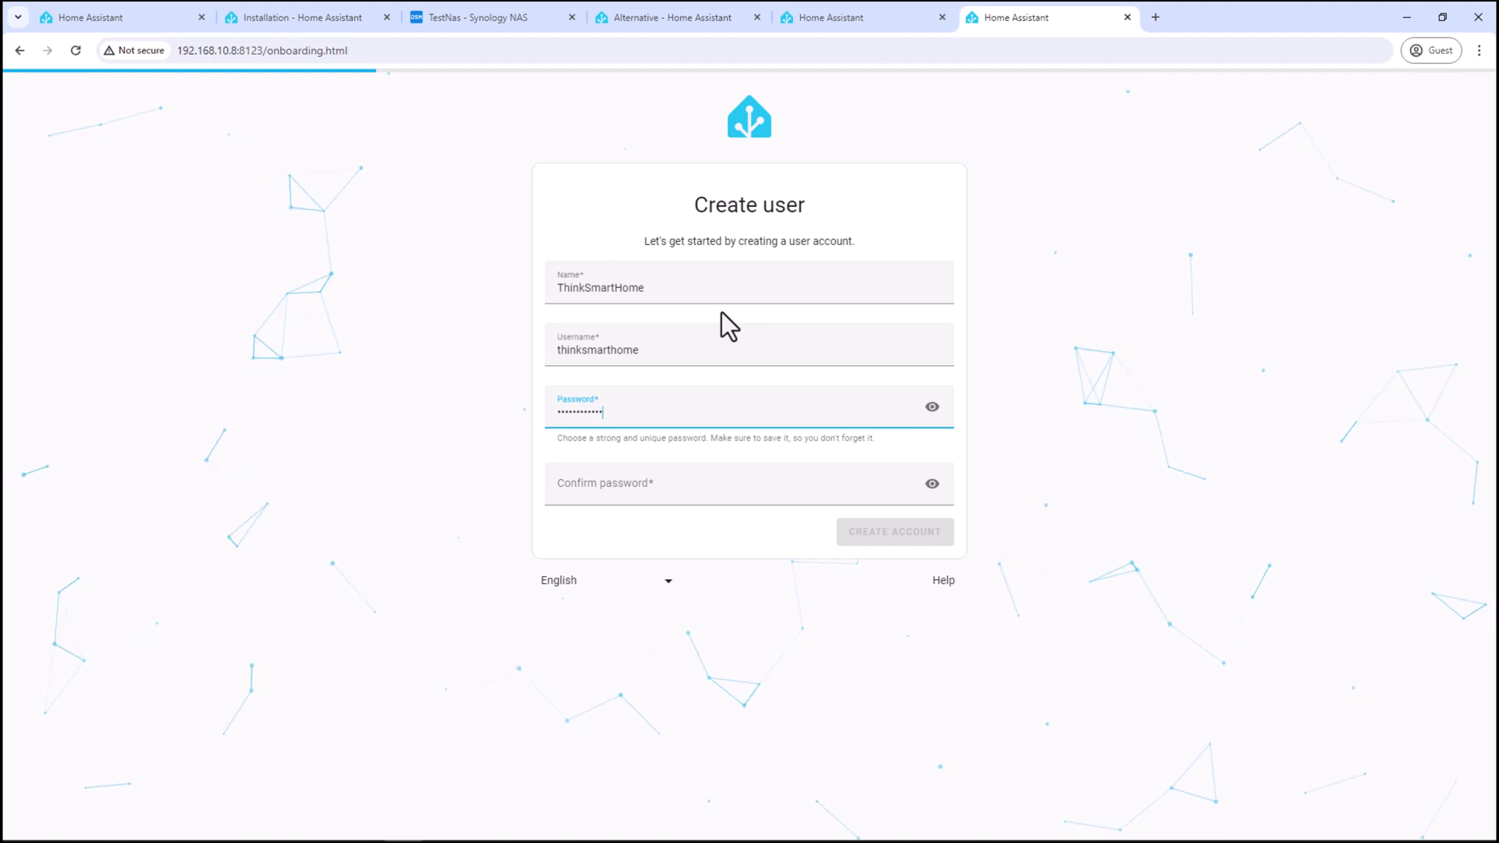
pyautogui.press('Tab')
pyautogui.press('Tab')
pyautogui.write('**')
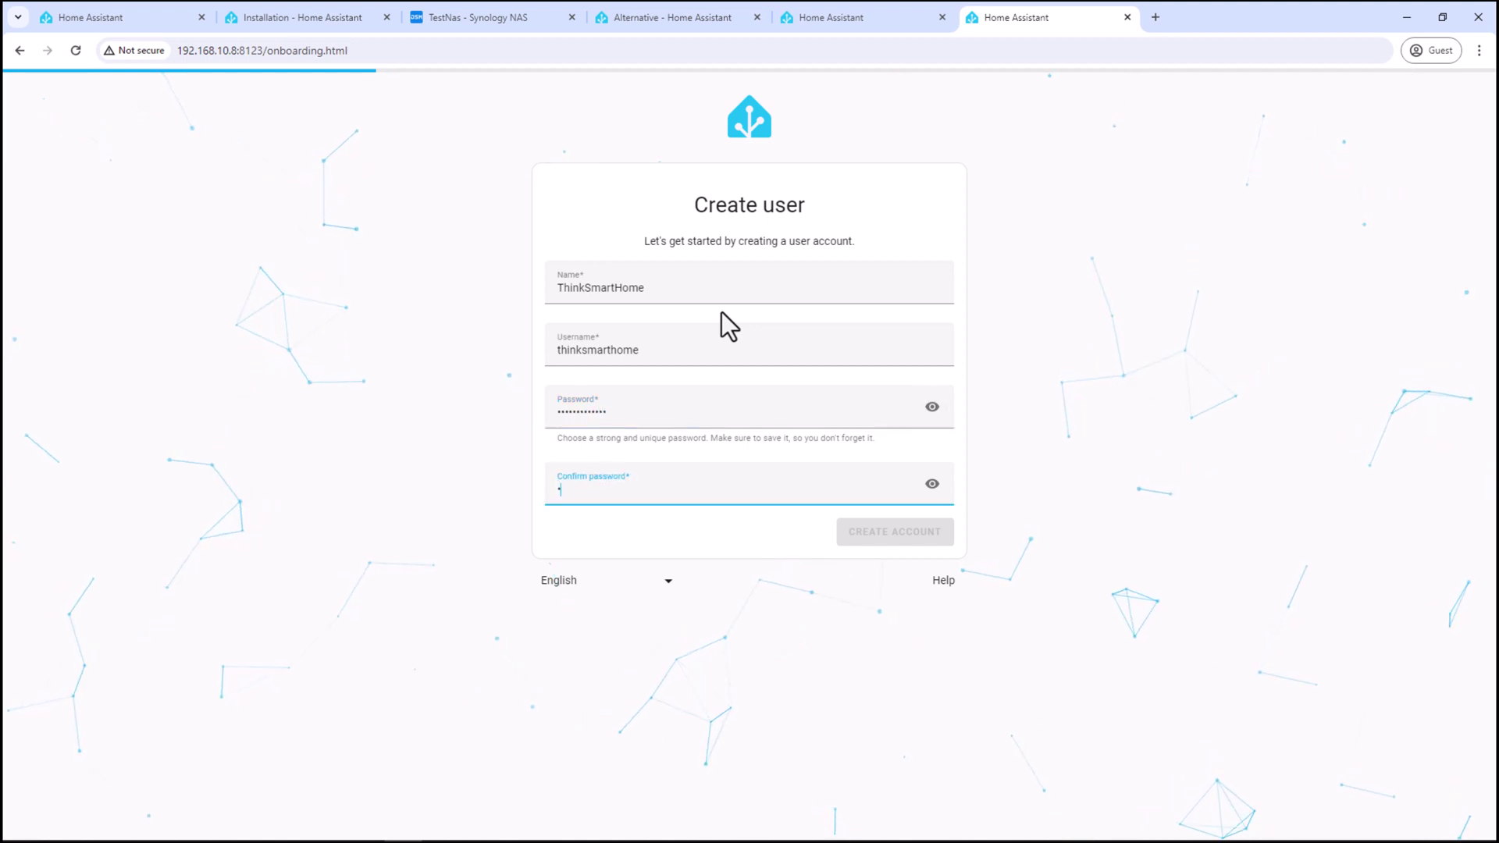
pyautogui.write('************')
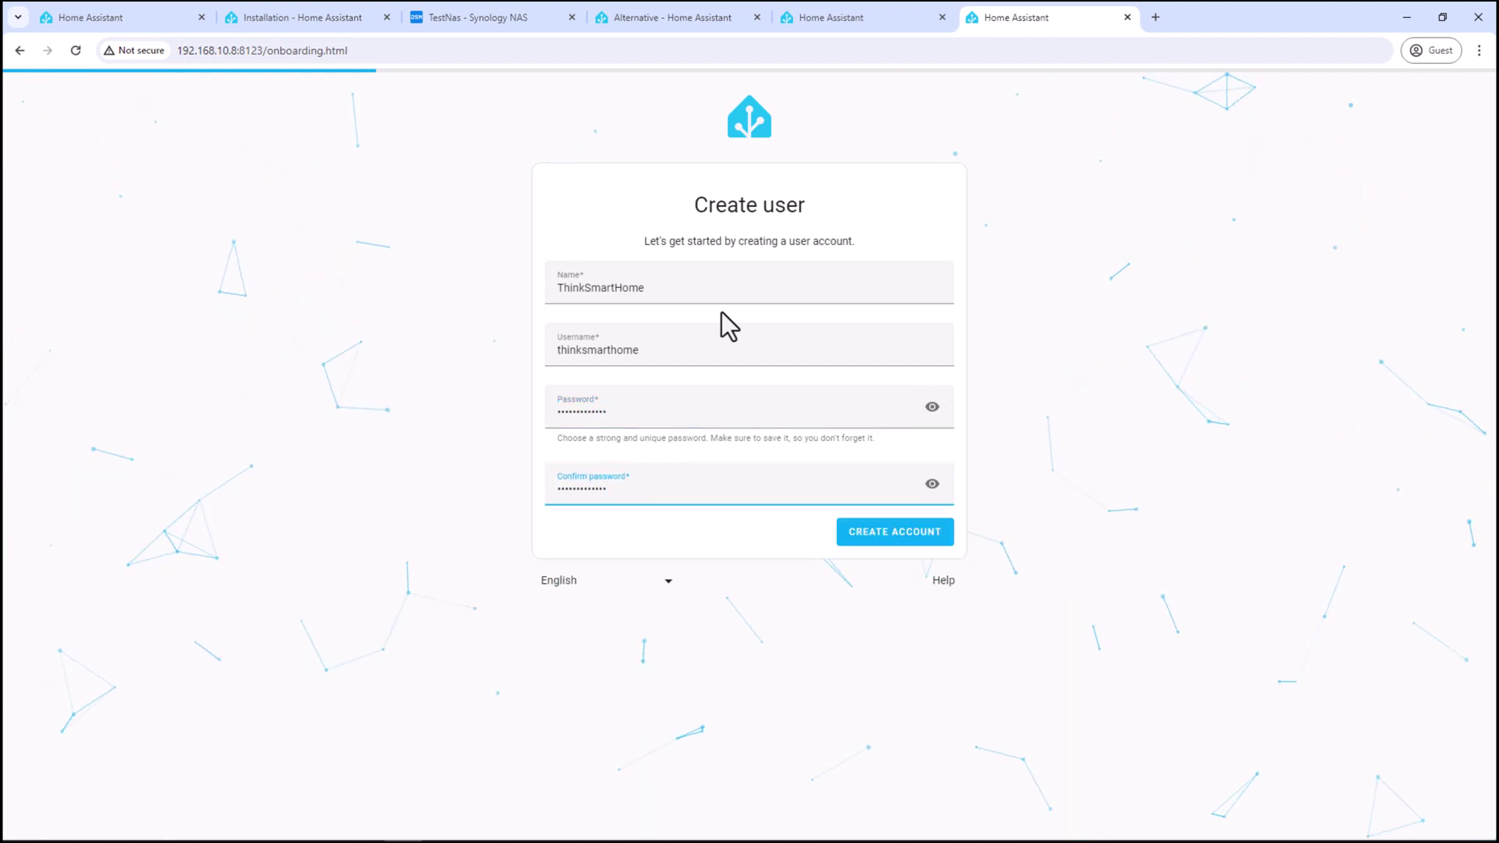
pyautogui.click(888, 533)
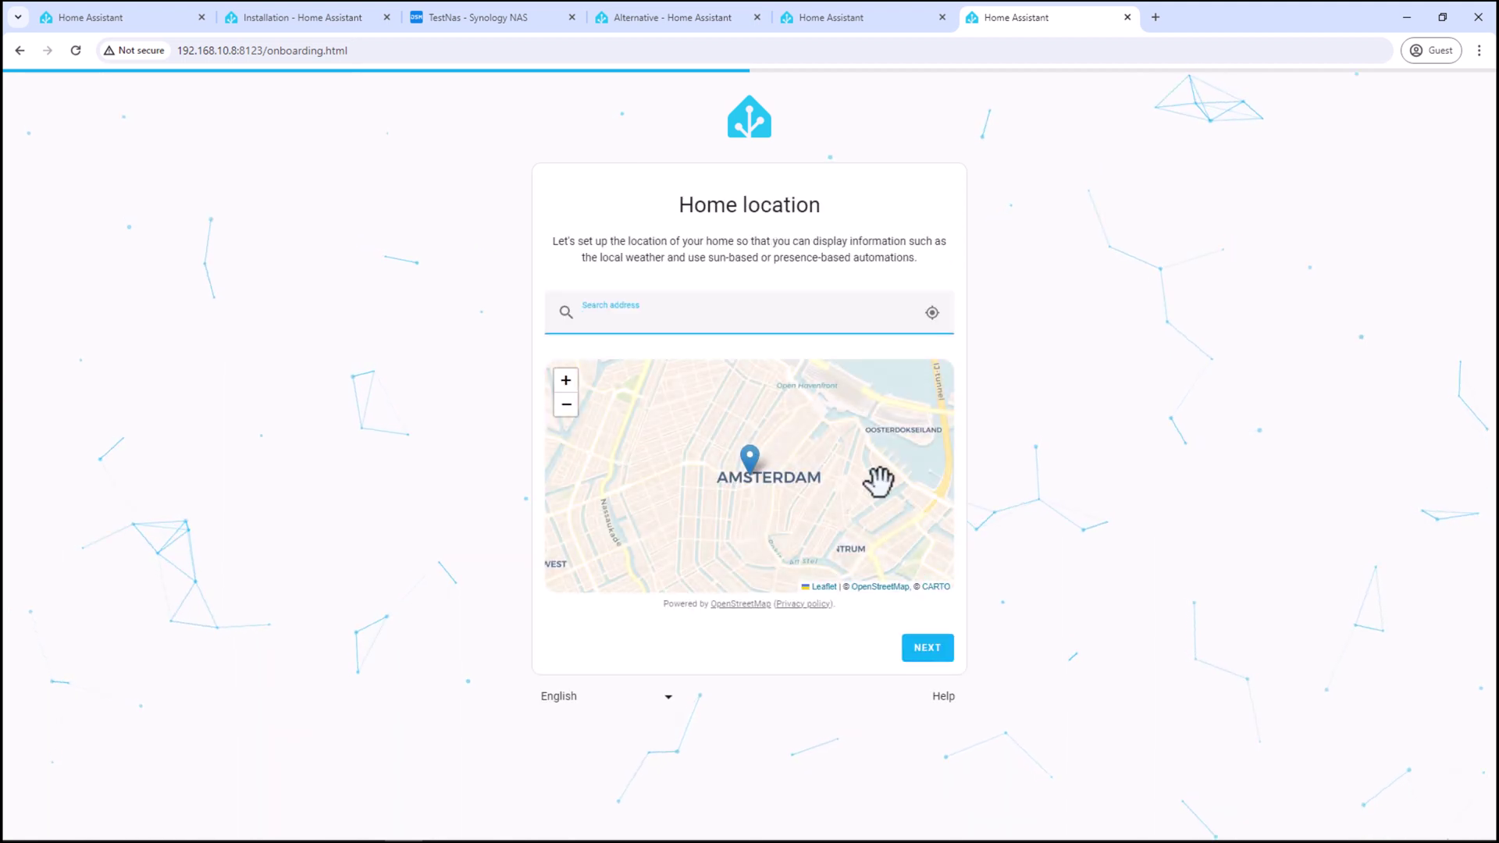
# Accept the default home location and set the country to Australia
pyautogui.click(751, 327)
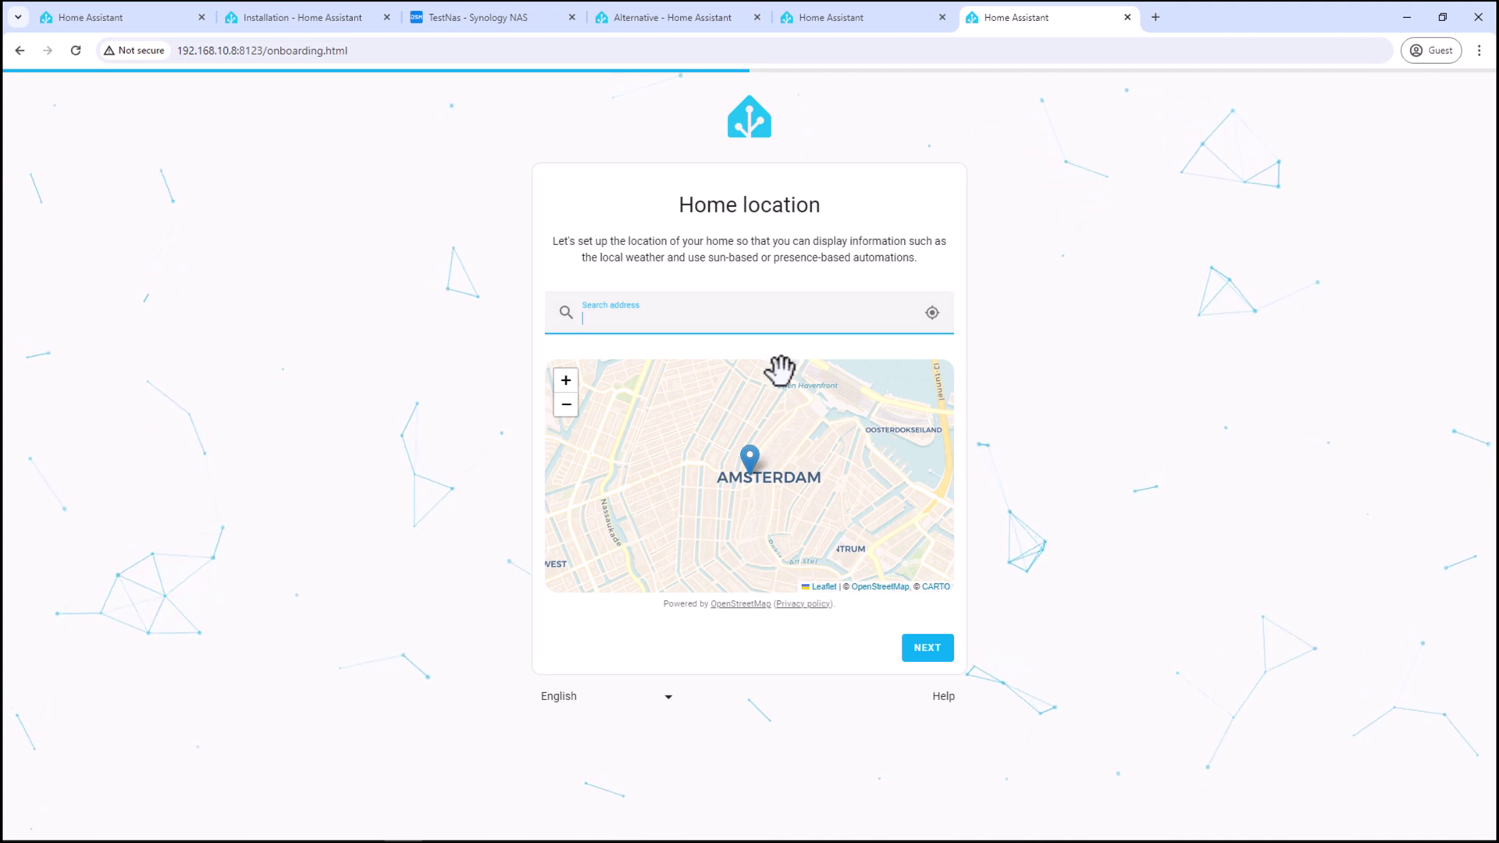
pyautogui.click(932, 650)
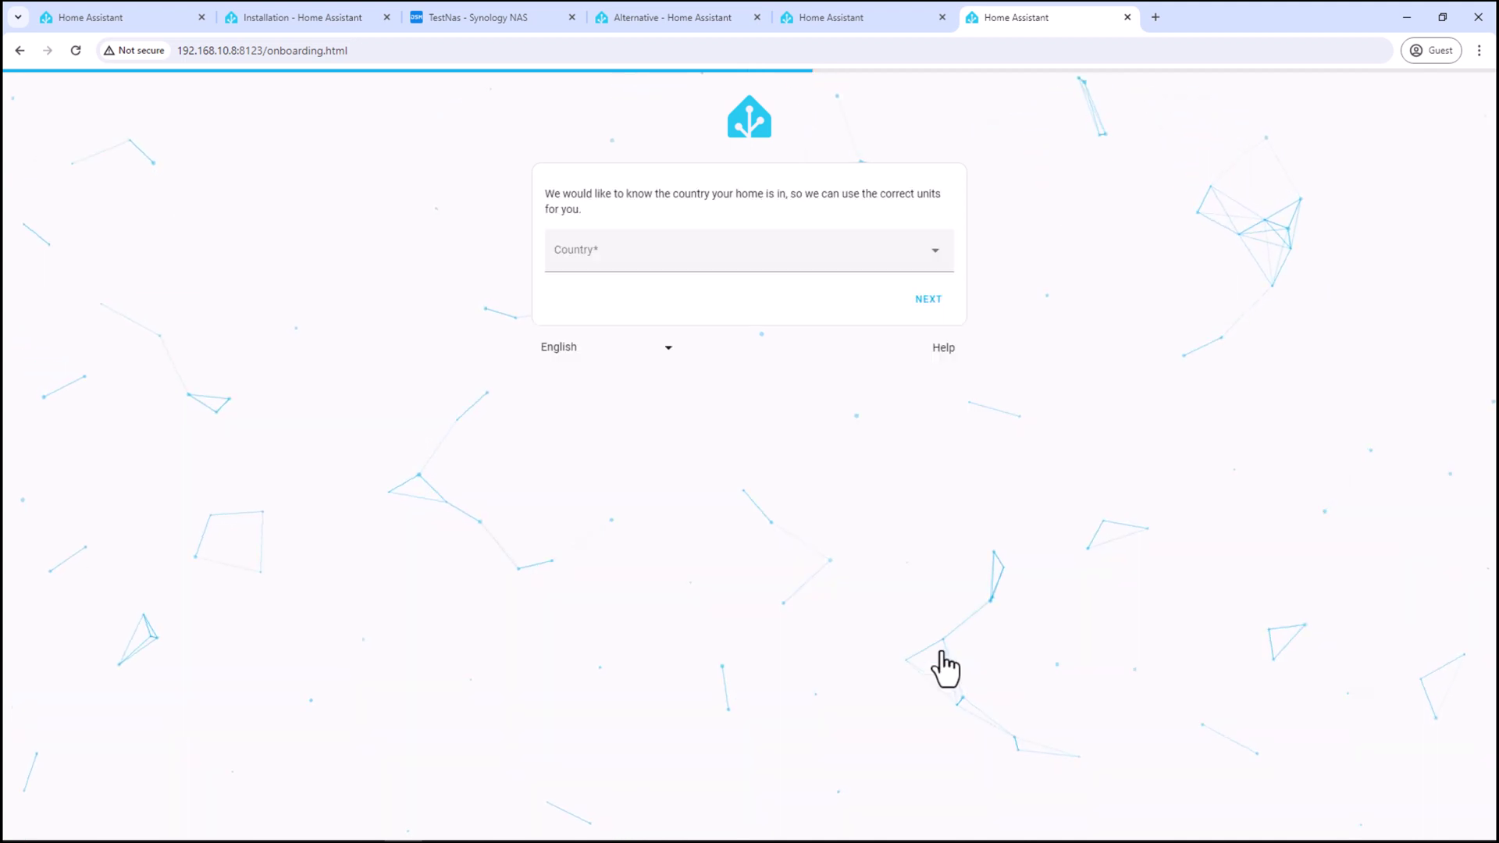
pyautogui.click(682, 267)
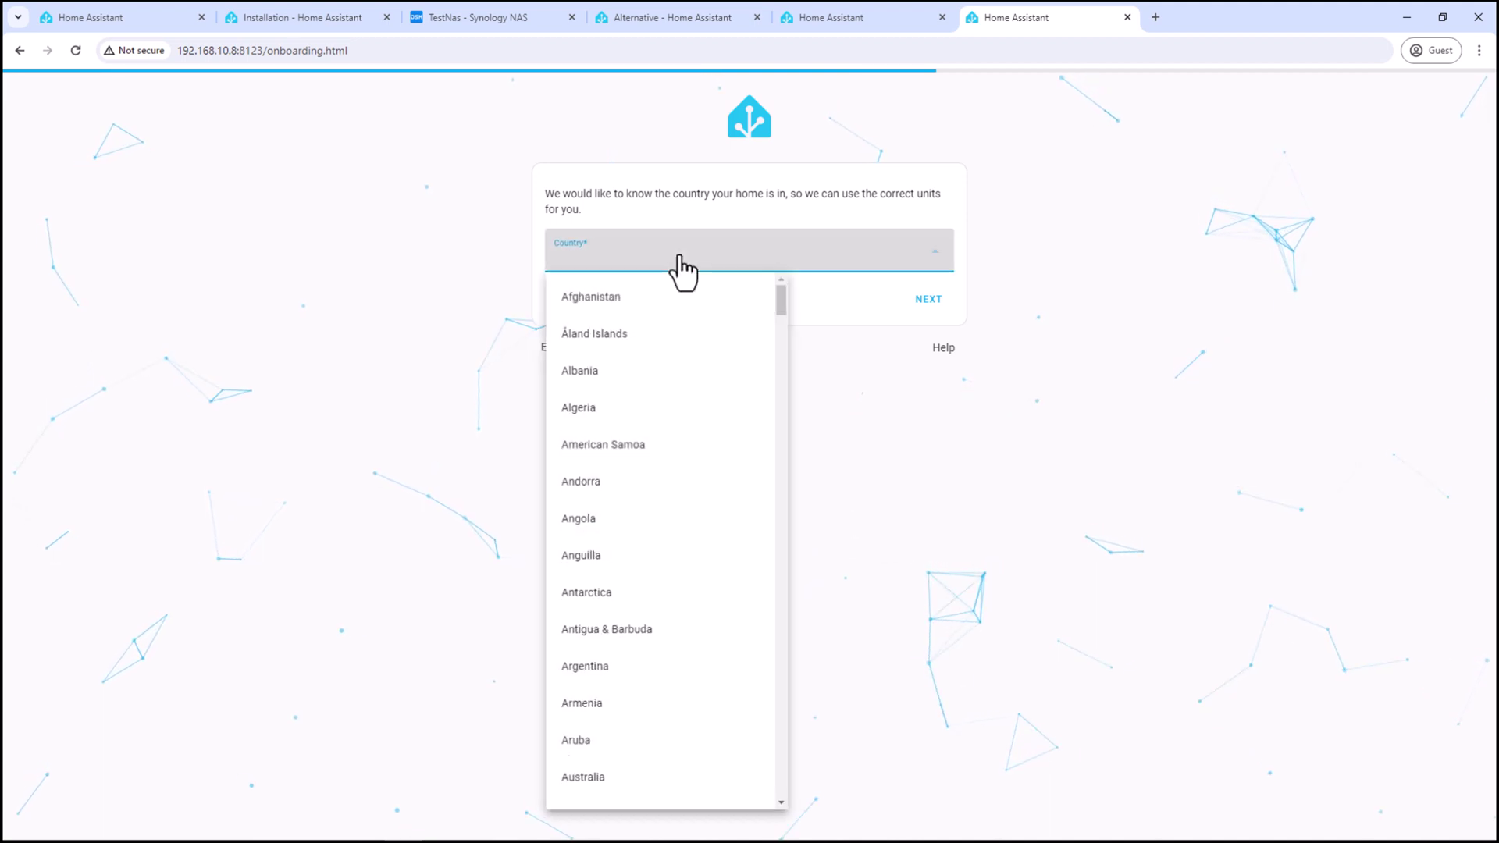
pyautogui.write('aus')
pyautogui.press('Return')
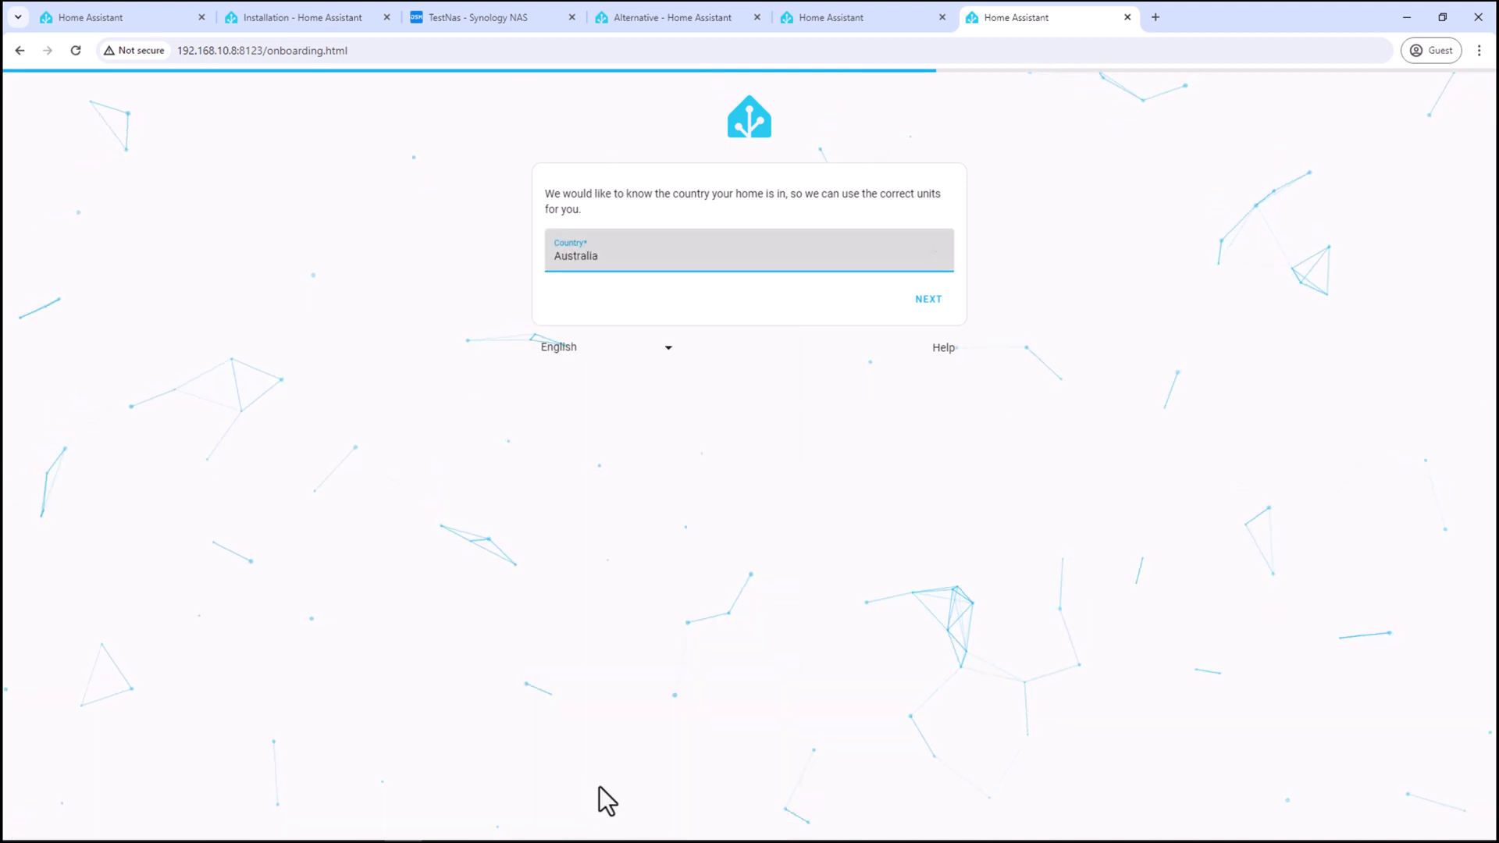
pyautogui.click(927, 300)
# Enable all four analytics sharing options and finish onboarding to reach the dashboard
pyautogui.click(942, 353)
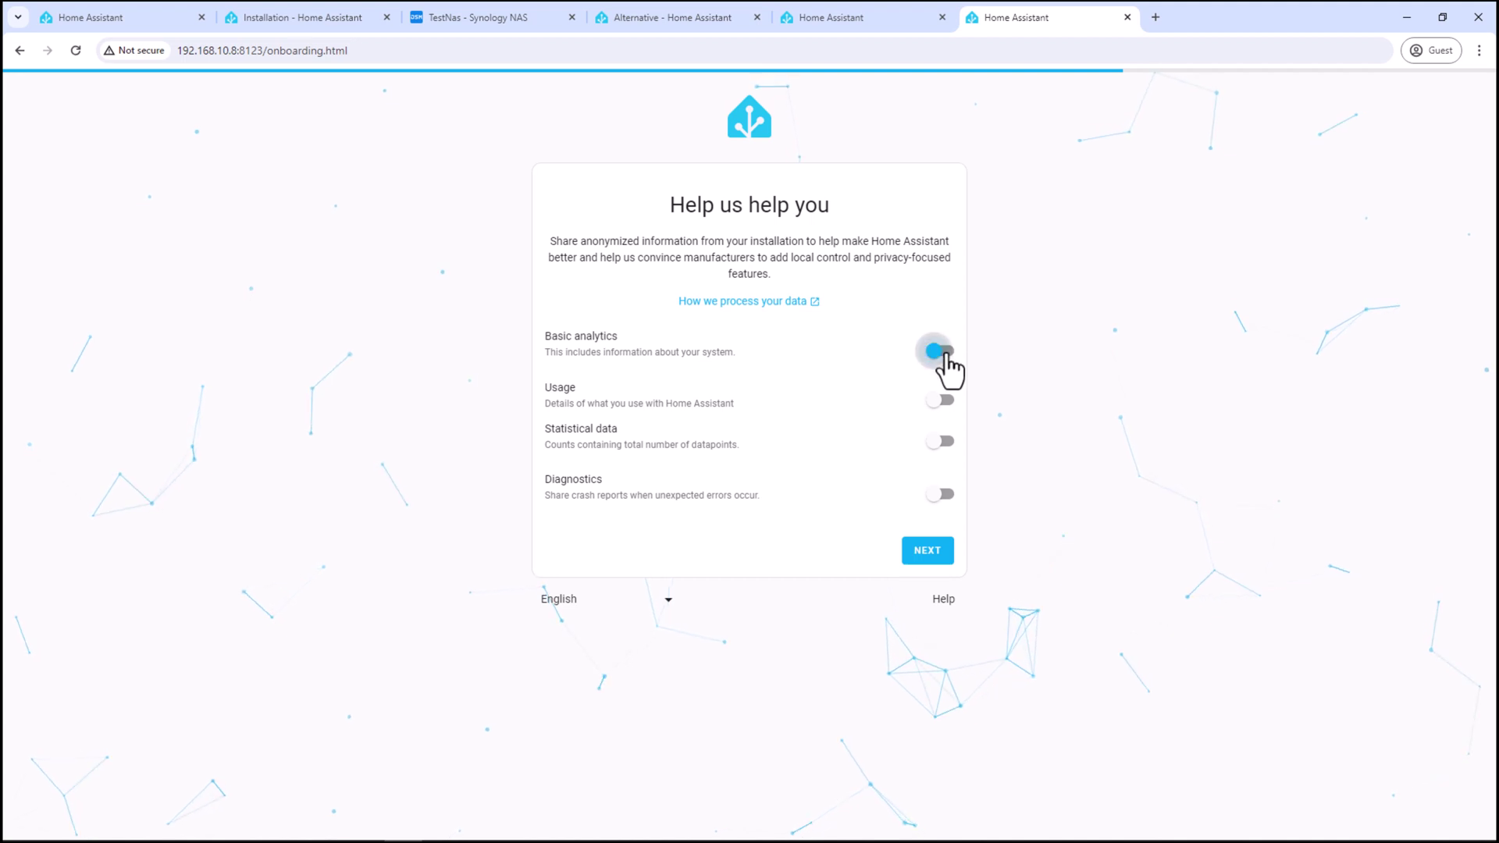
pyautogui.click(944, 402)
pyautogui.click(942, 444)
pyautogui.click(945, 496)
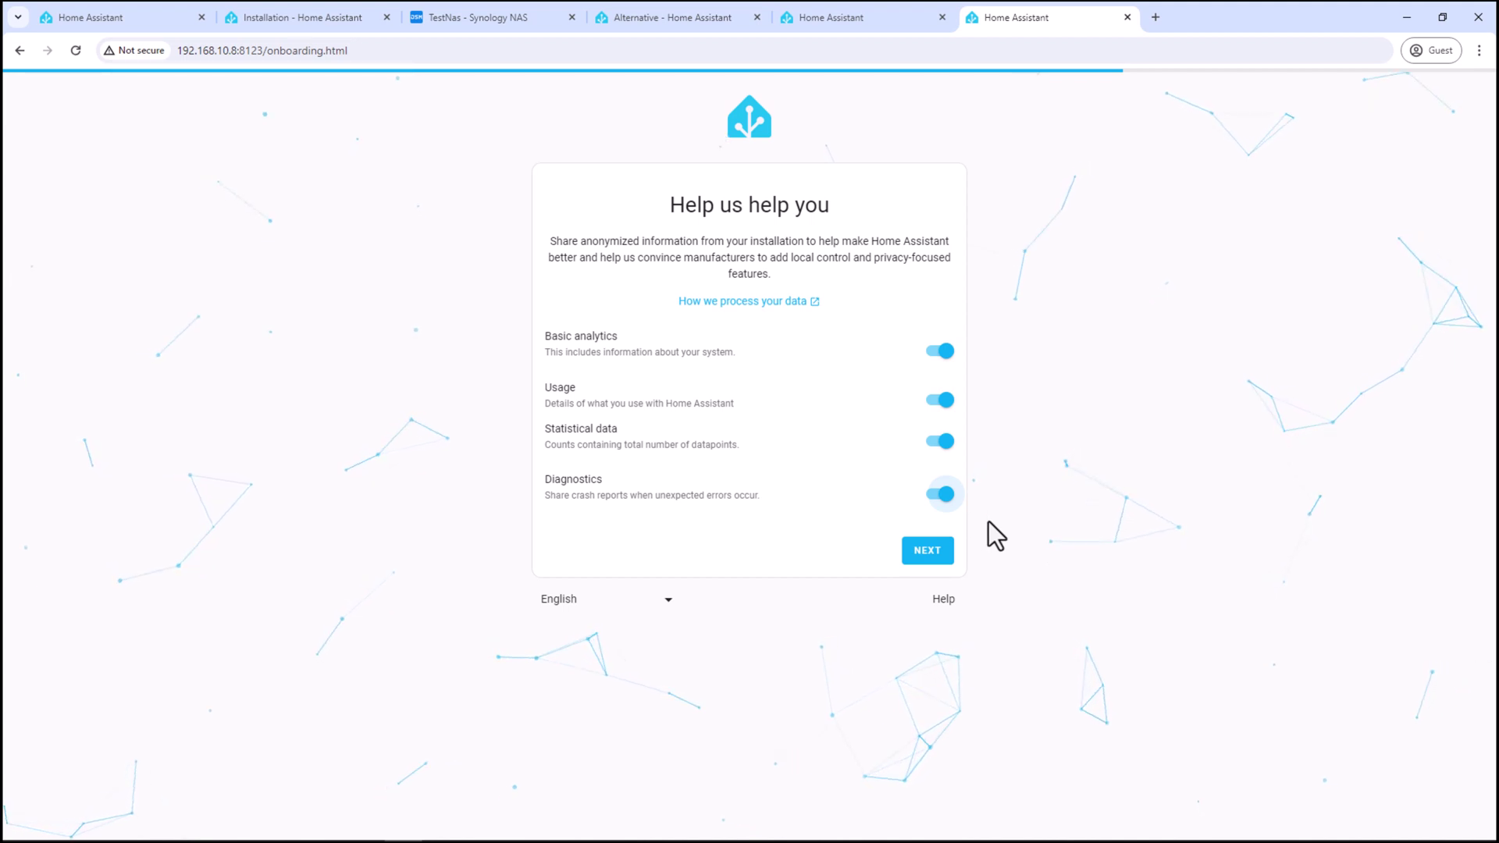
pyautogui.click(948, 554)
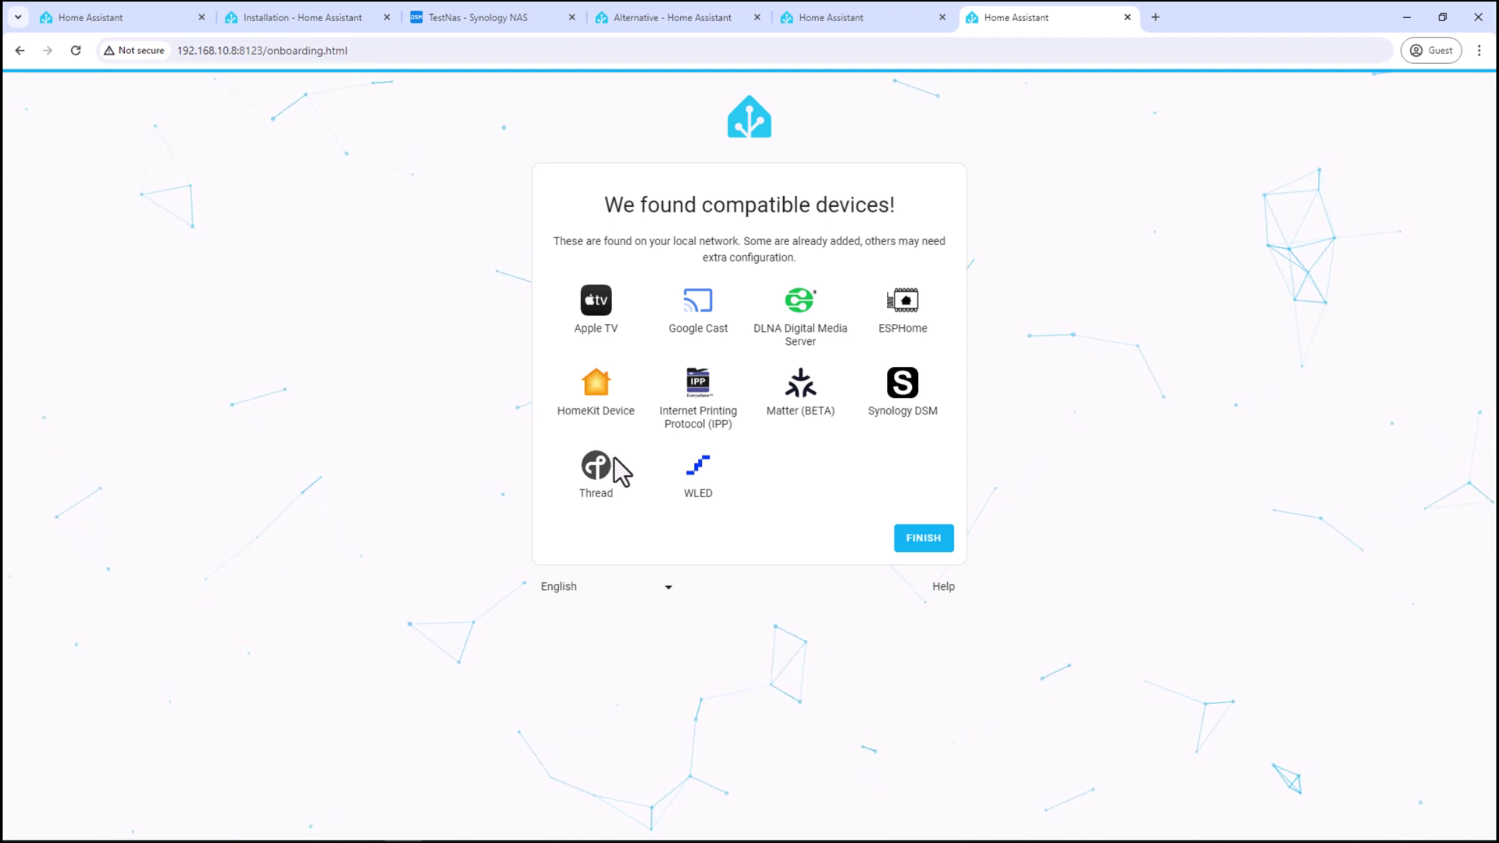
pyautogui.click(912, 544)
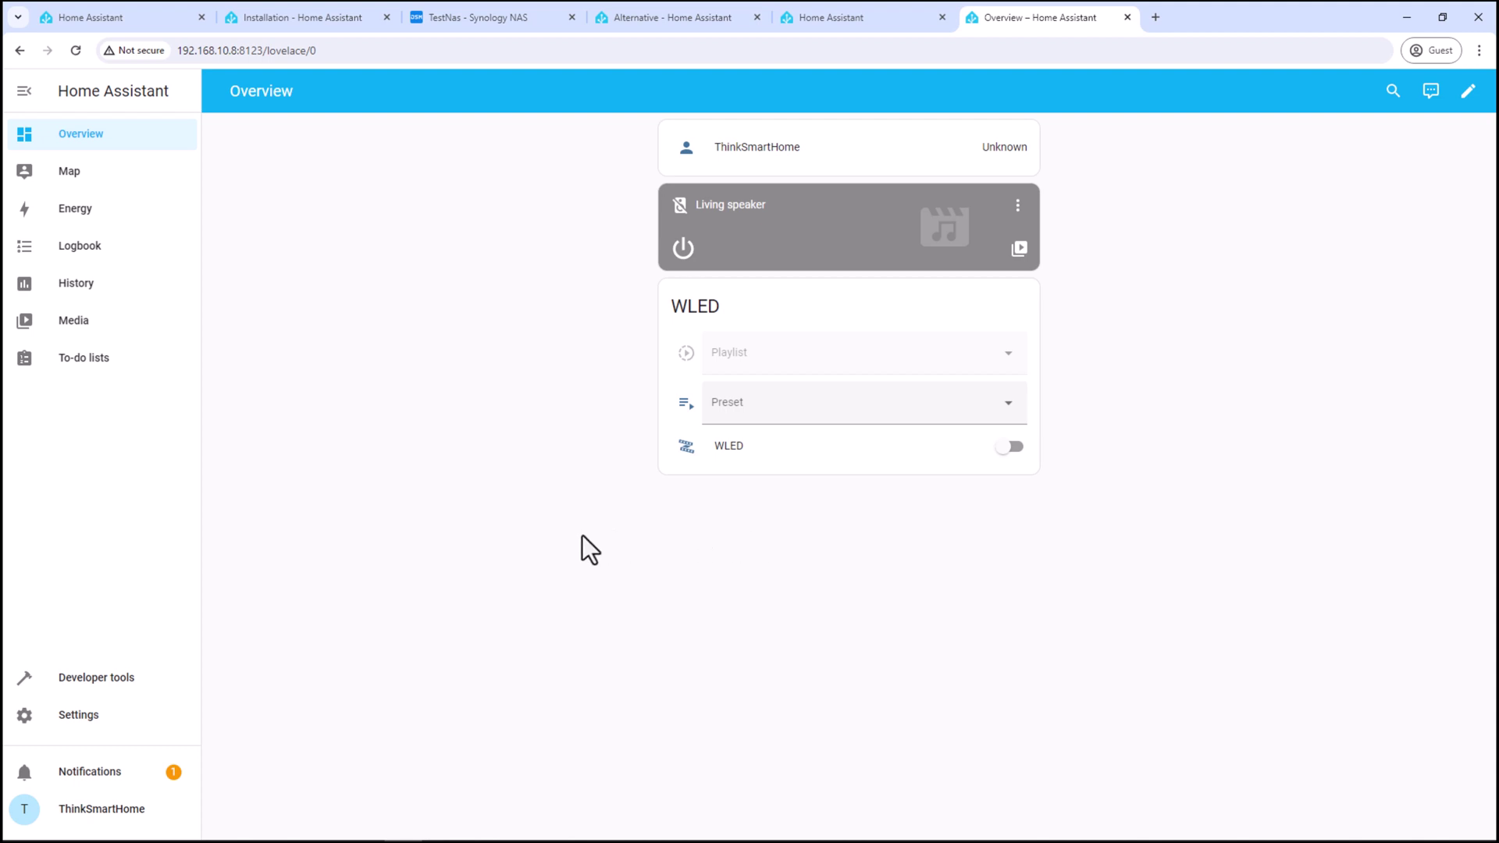
# Show the Devices & services integrations page, briefly opening and closing the Add Integration brand picker
pyautogui.click(118, 717)
pyautogui.click(741, 233)
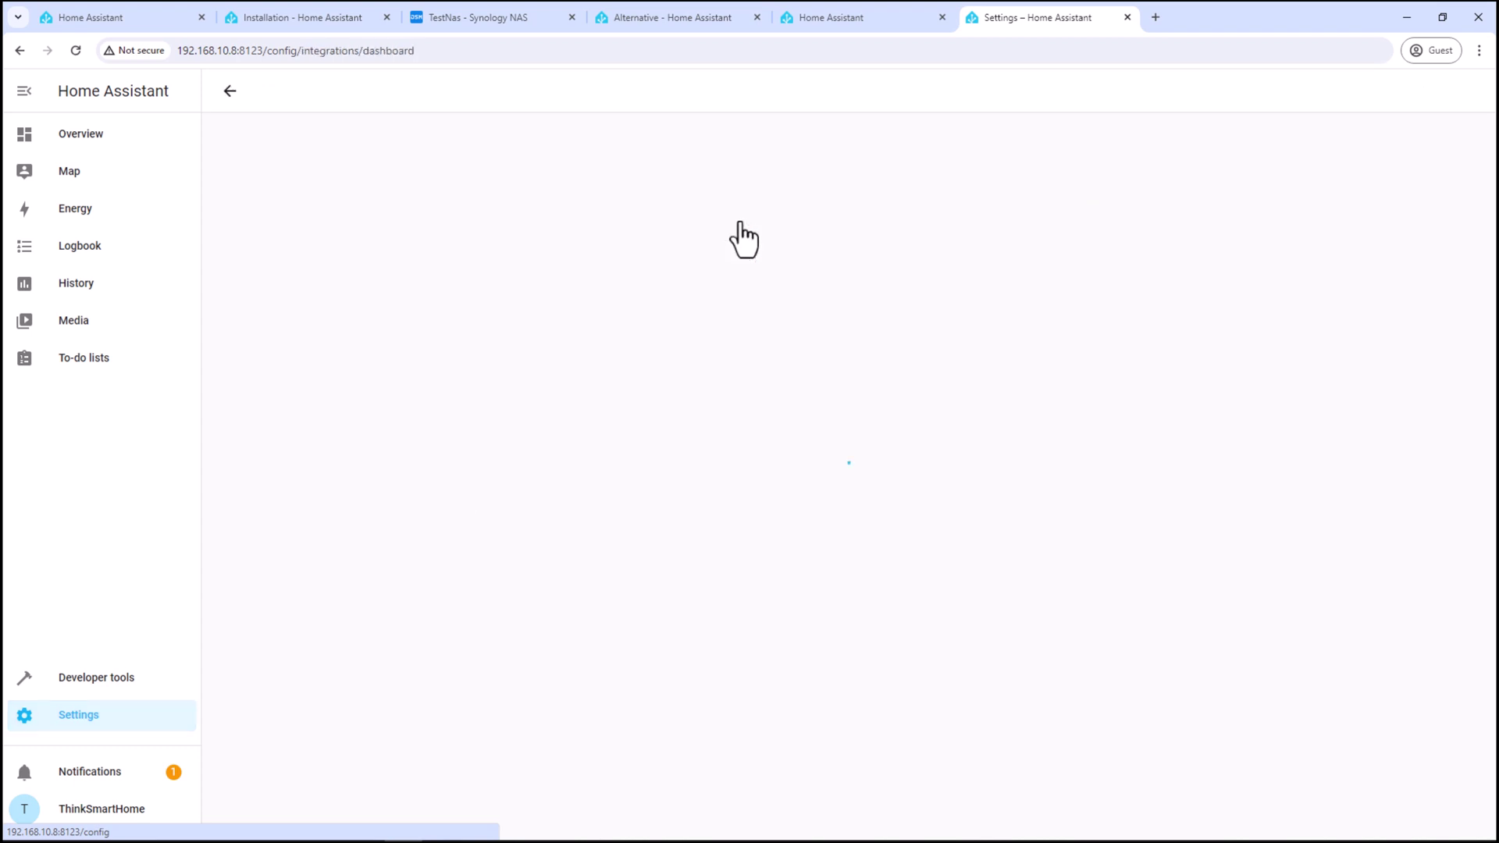
pyautogui.scroll(-1, 714, 351)
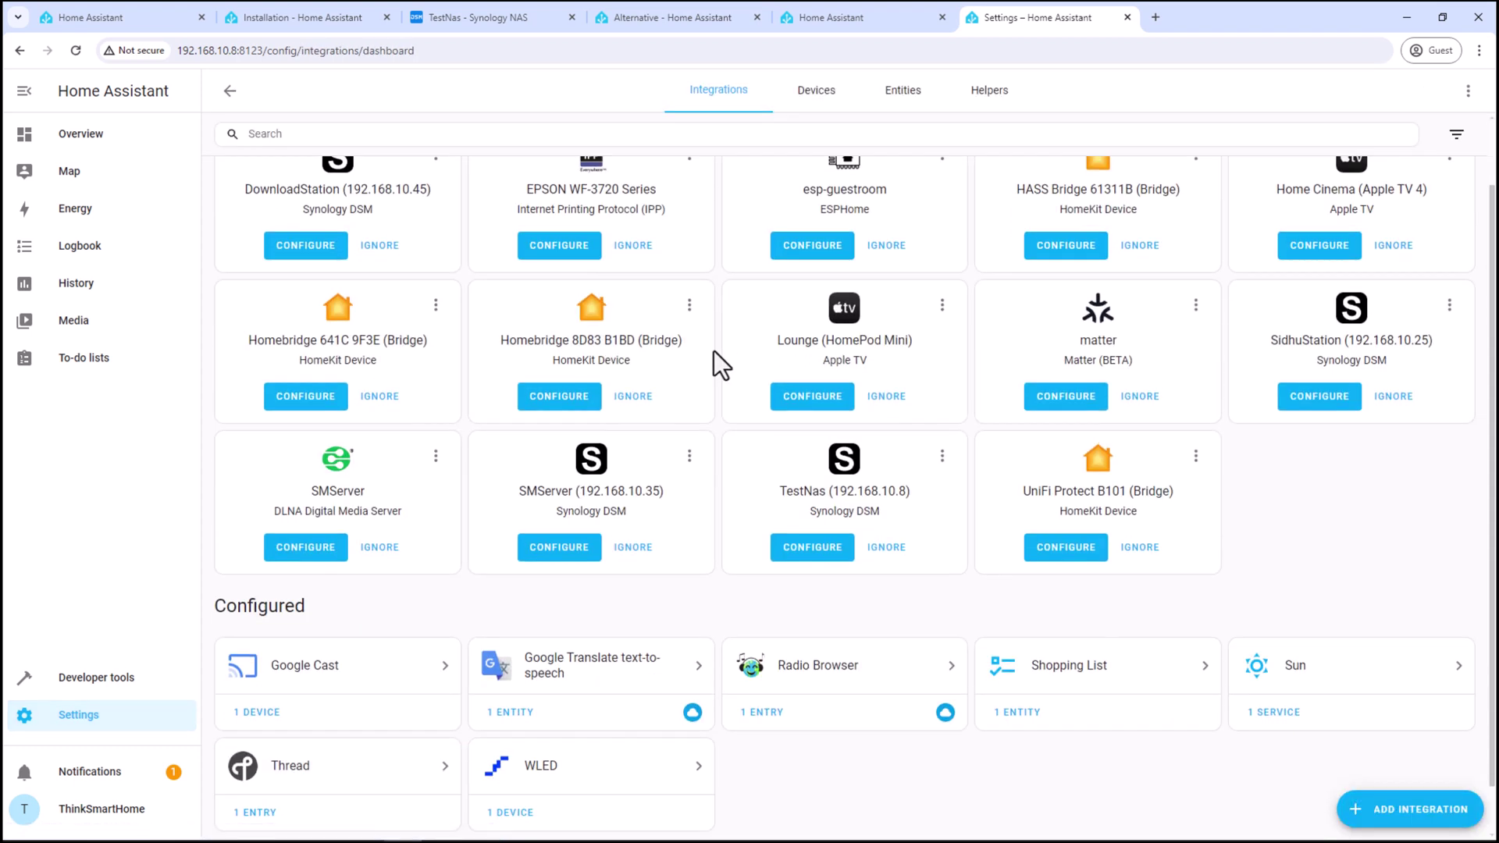
pyautogui.scroll(1, 717, 364)
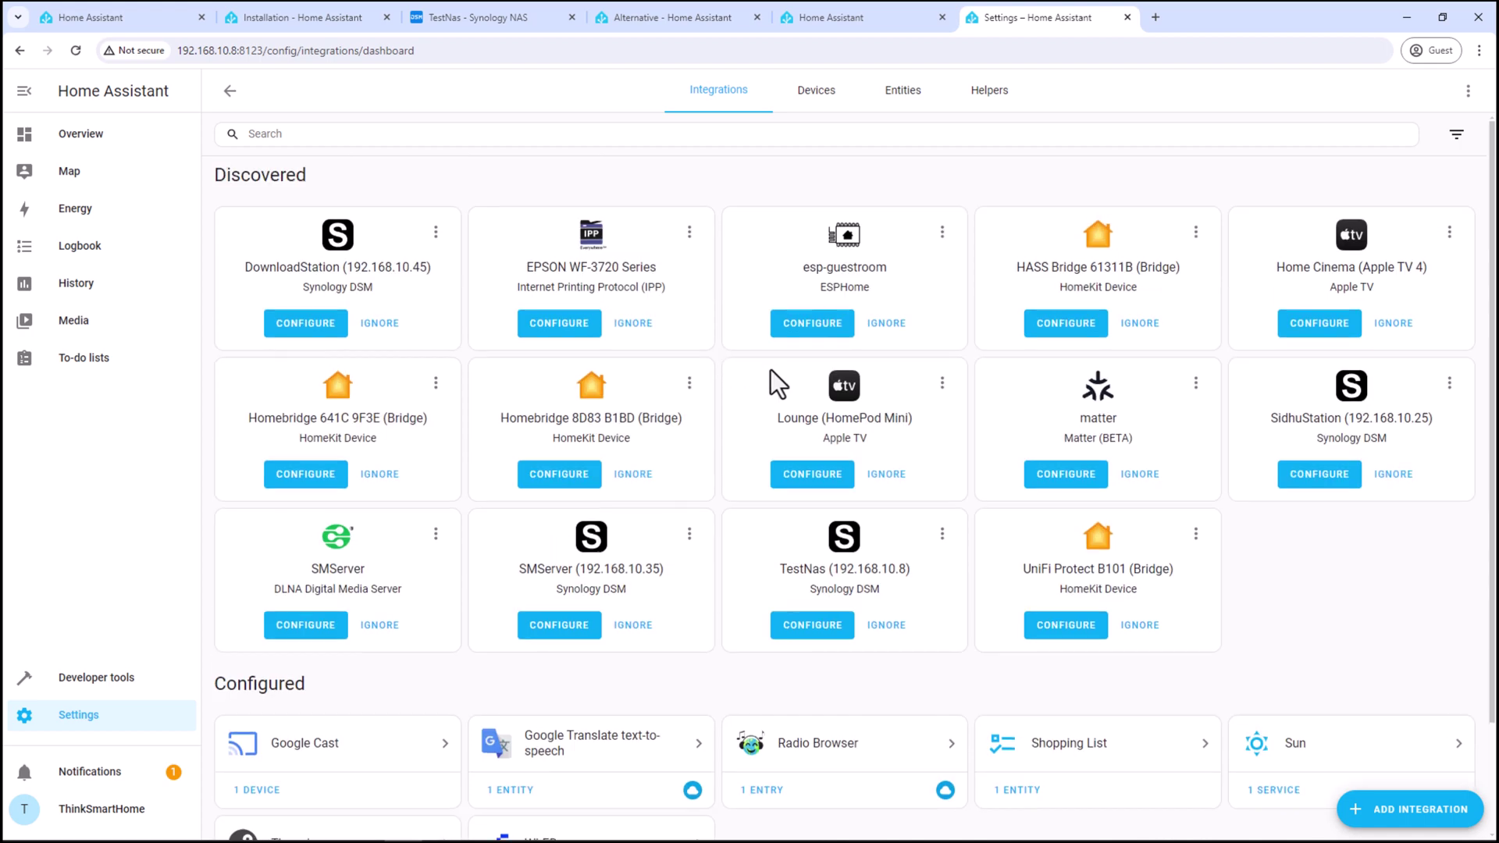
pyautogui.click(1378, 814)
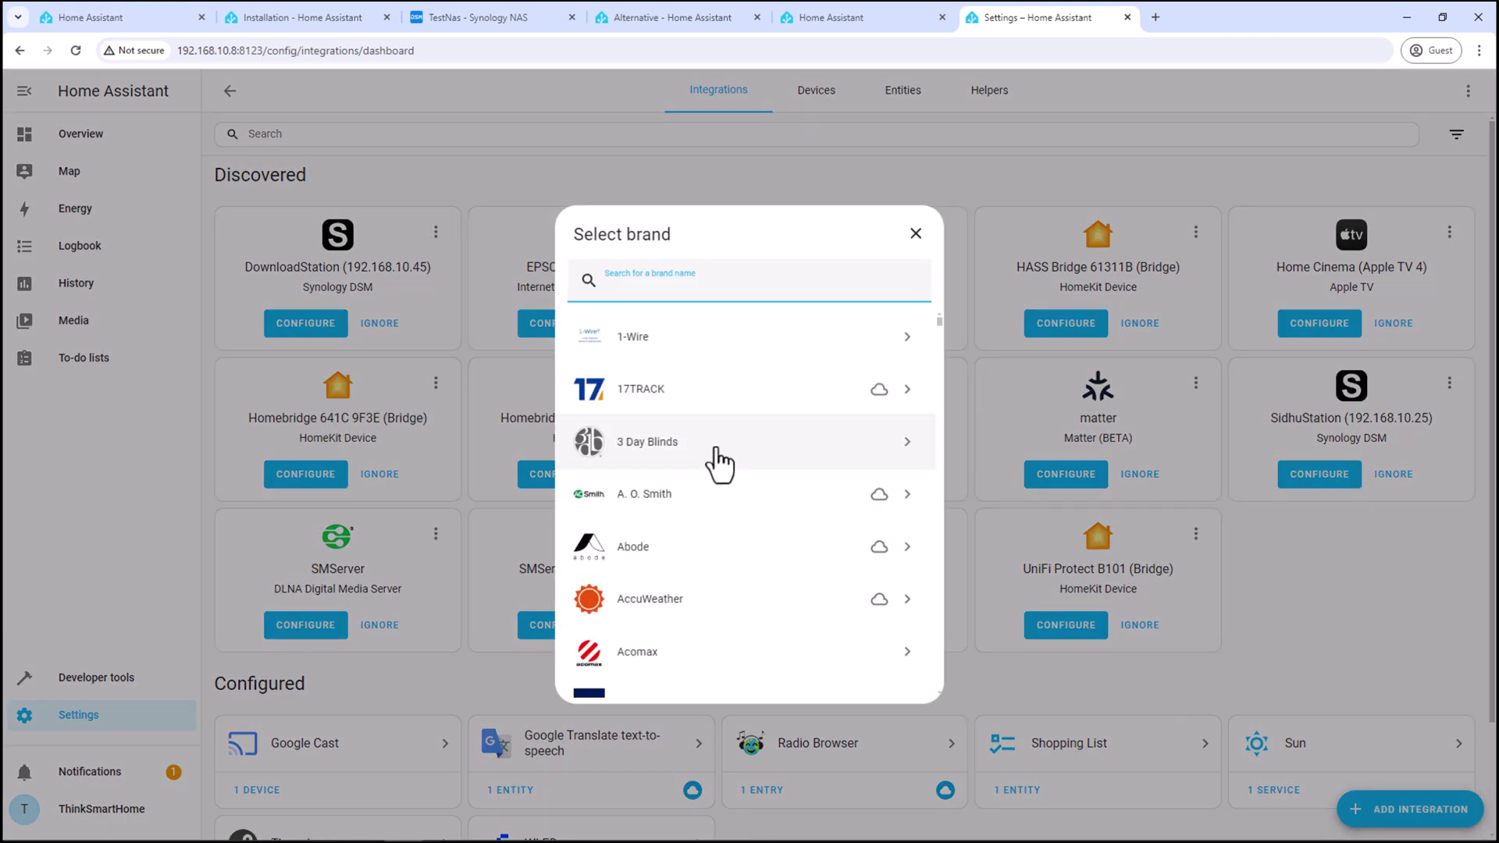
pyautogui.scroll(-1, 719, 465)
pyautogui.scroll(-1, 719, 464)
pyautogui.scroll(-1, 718, 463)
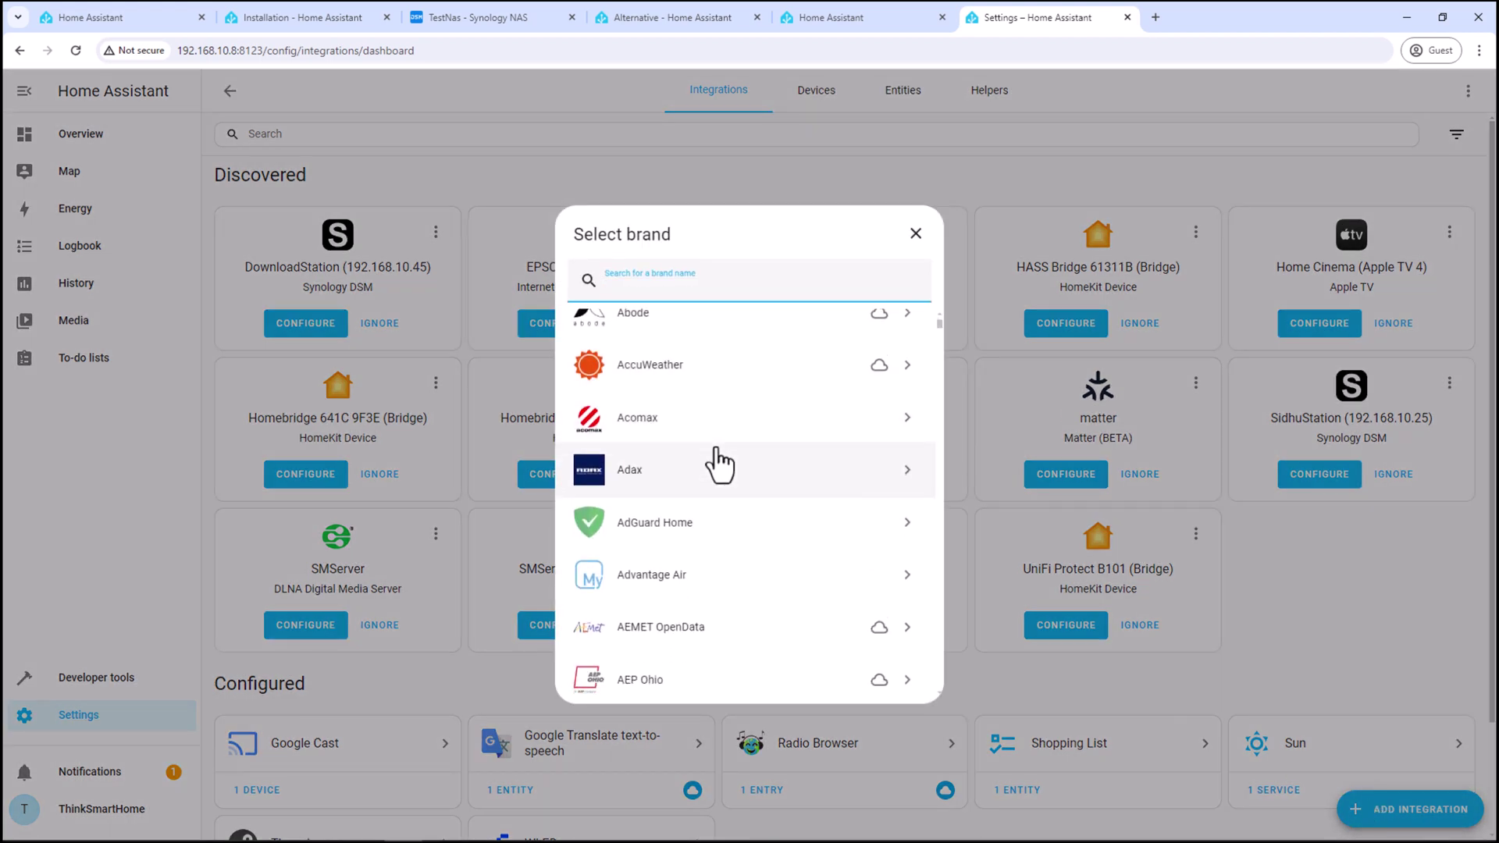
pyautogui.scroll(-2, 718, 464)
pyautogui.scroll(-1, 718, 464)
pyautogui.scroll(-1, 719, 465)
pyautogui.scroll(-1, 718, 465)
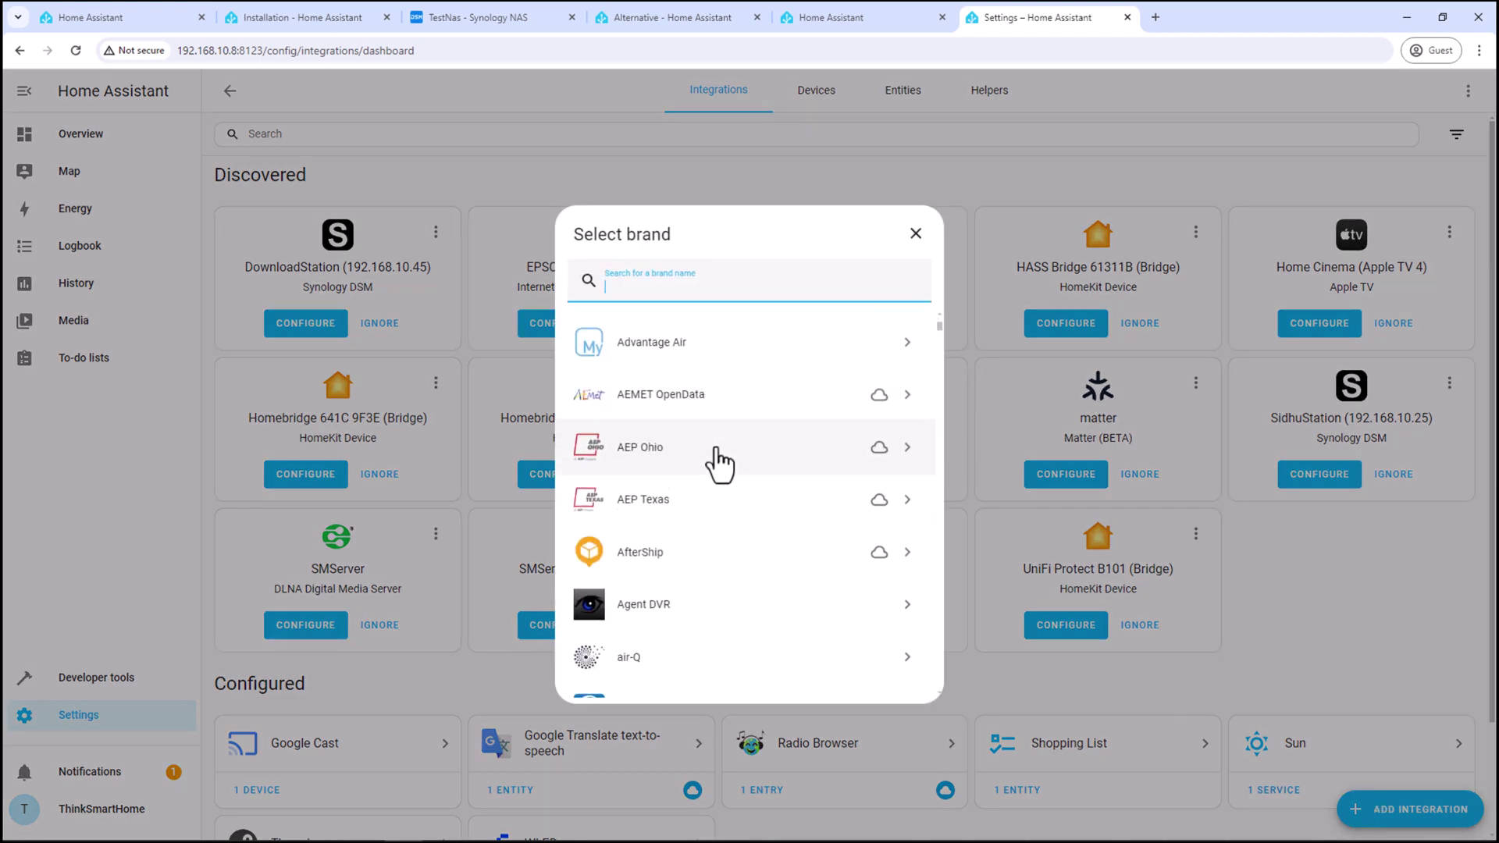
pyautogui.scroll(-1, 718, 451)
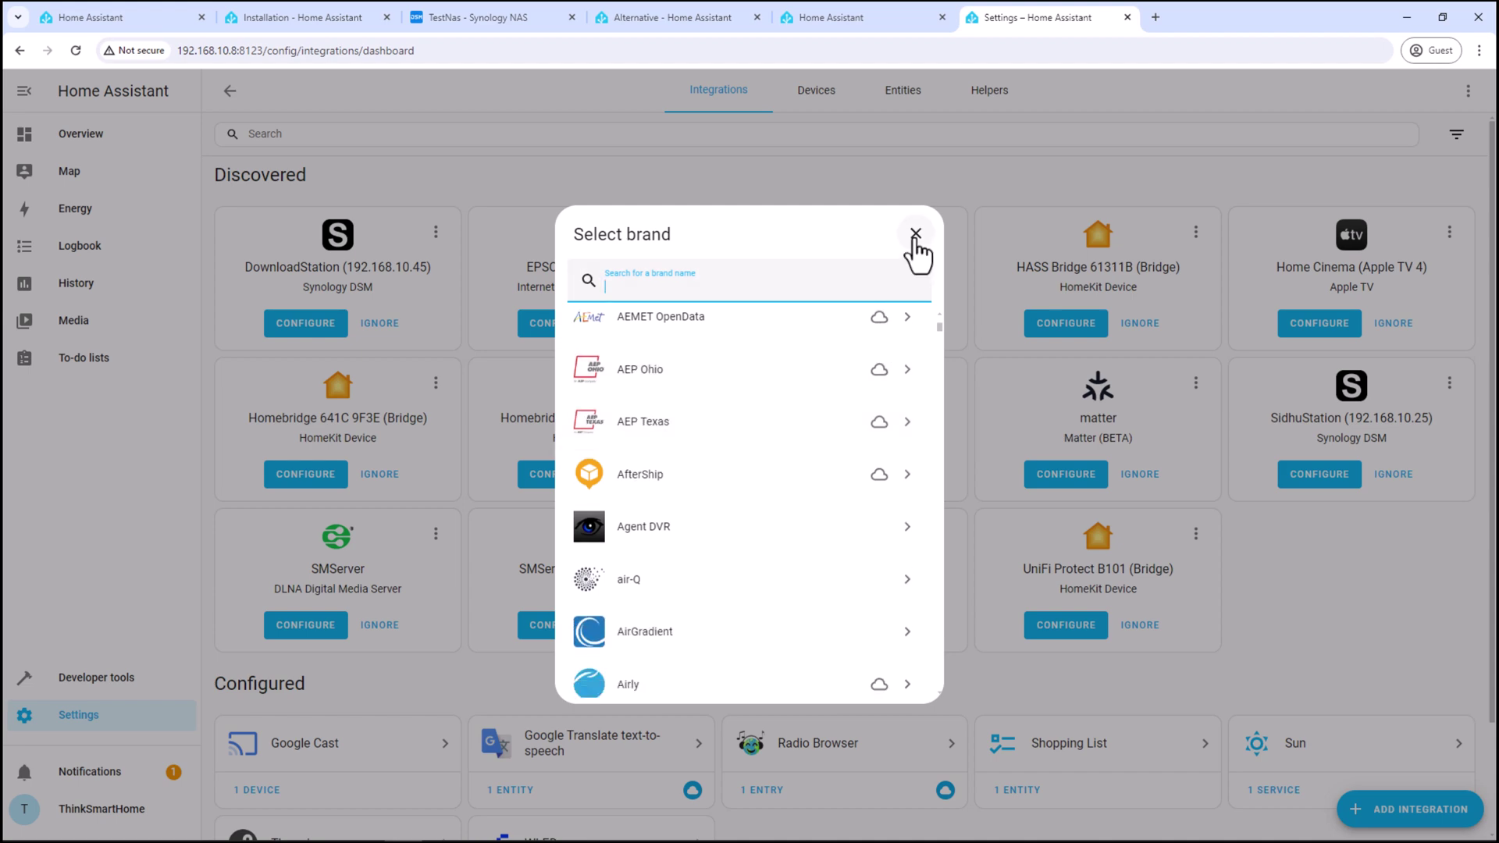
pyautogui.click(915, 235)
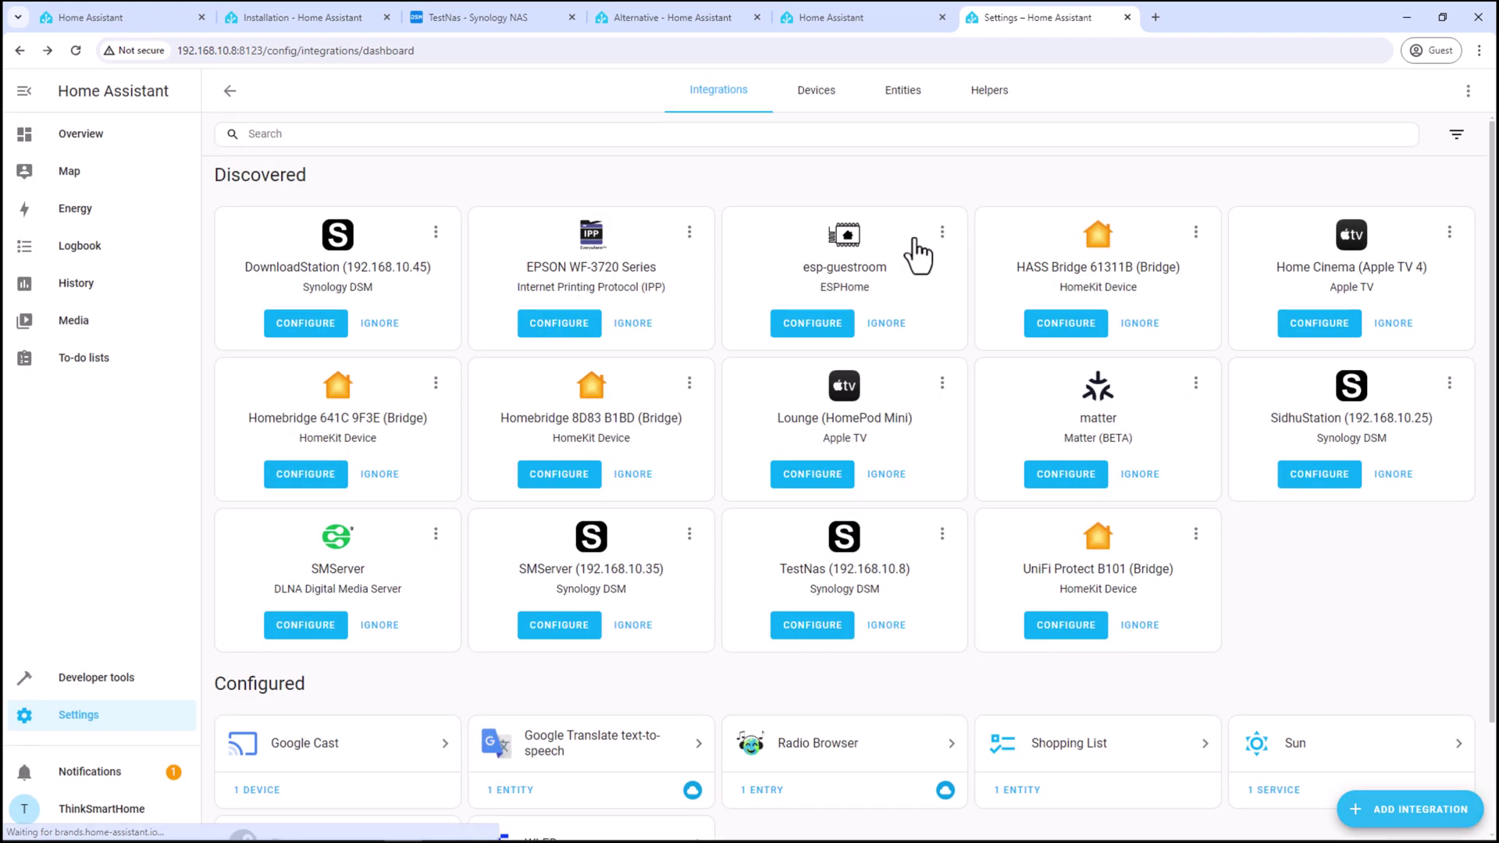